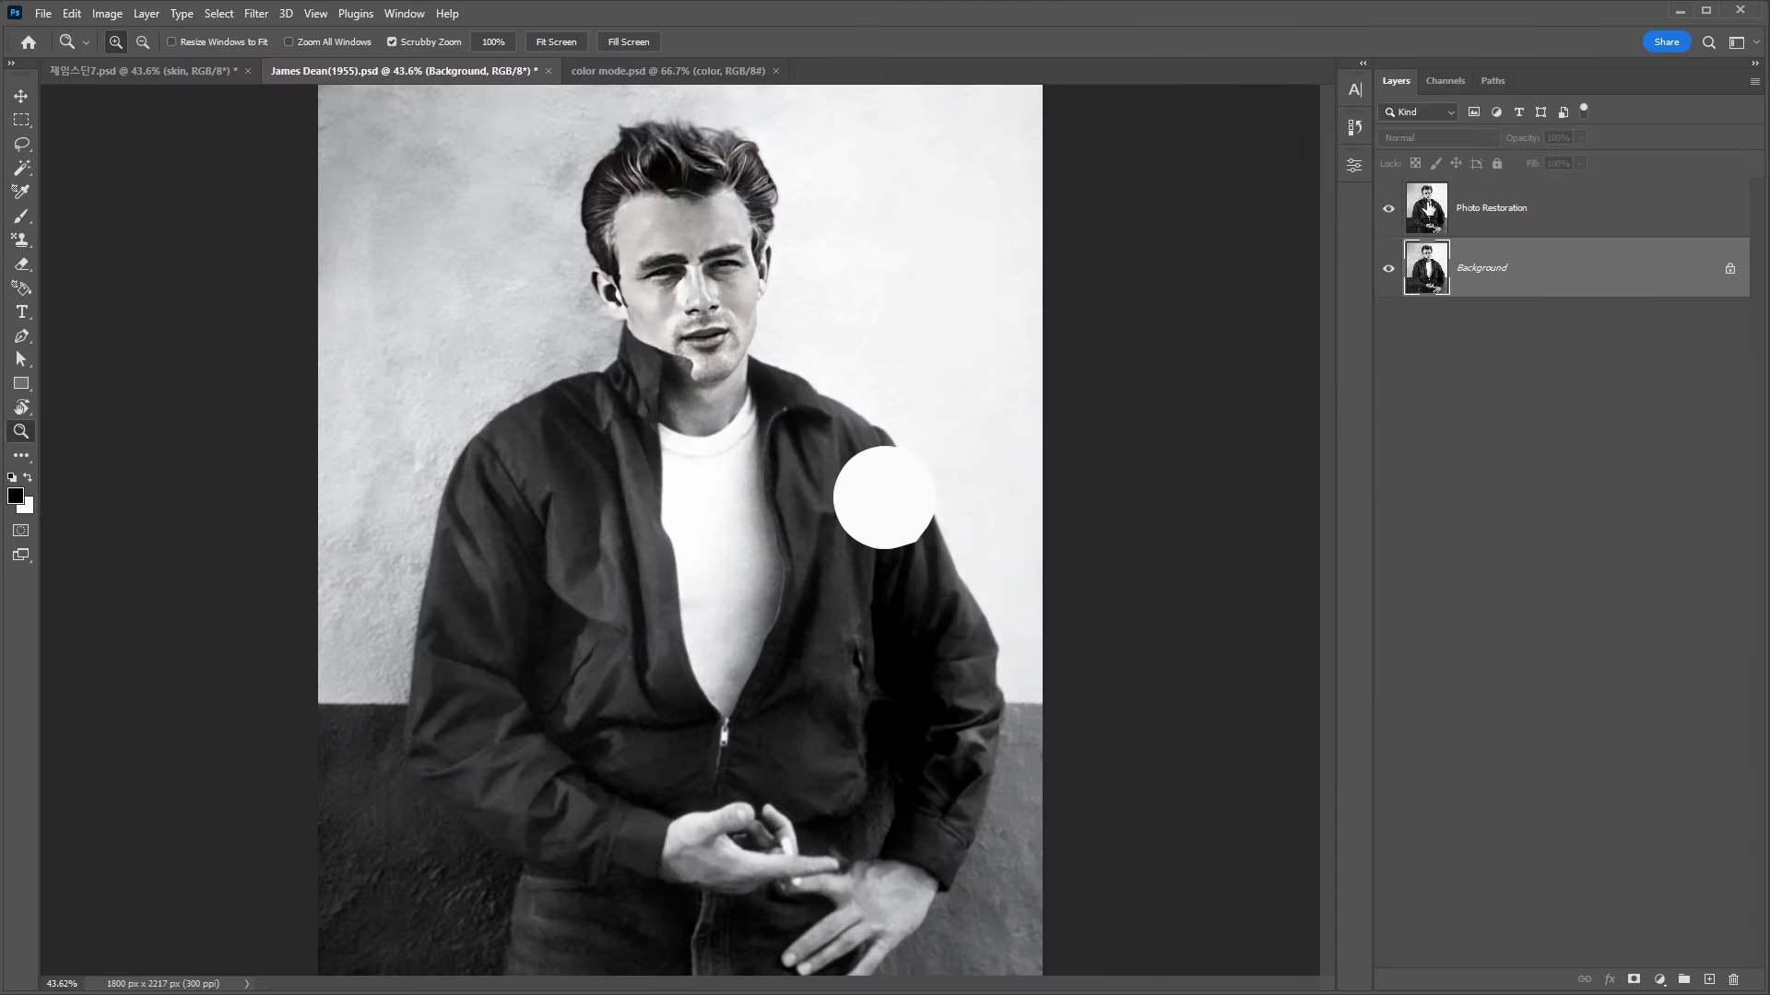
# Once the intro finishes, select the Photo Restoration layer of the black-and-white portrait.
pyautogui.click(1429, 208)
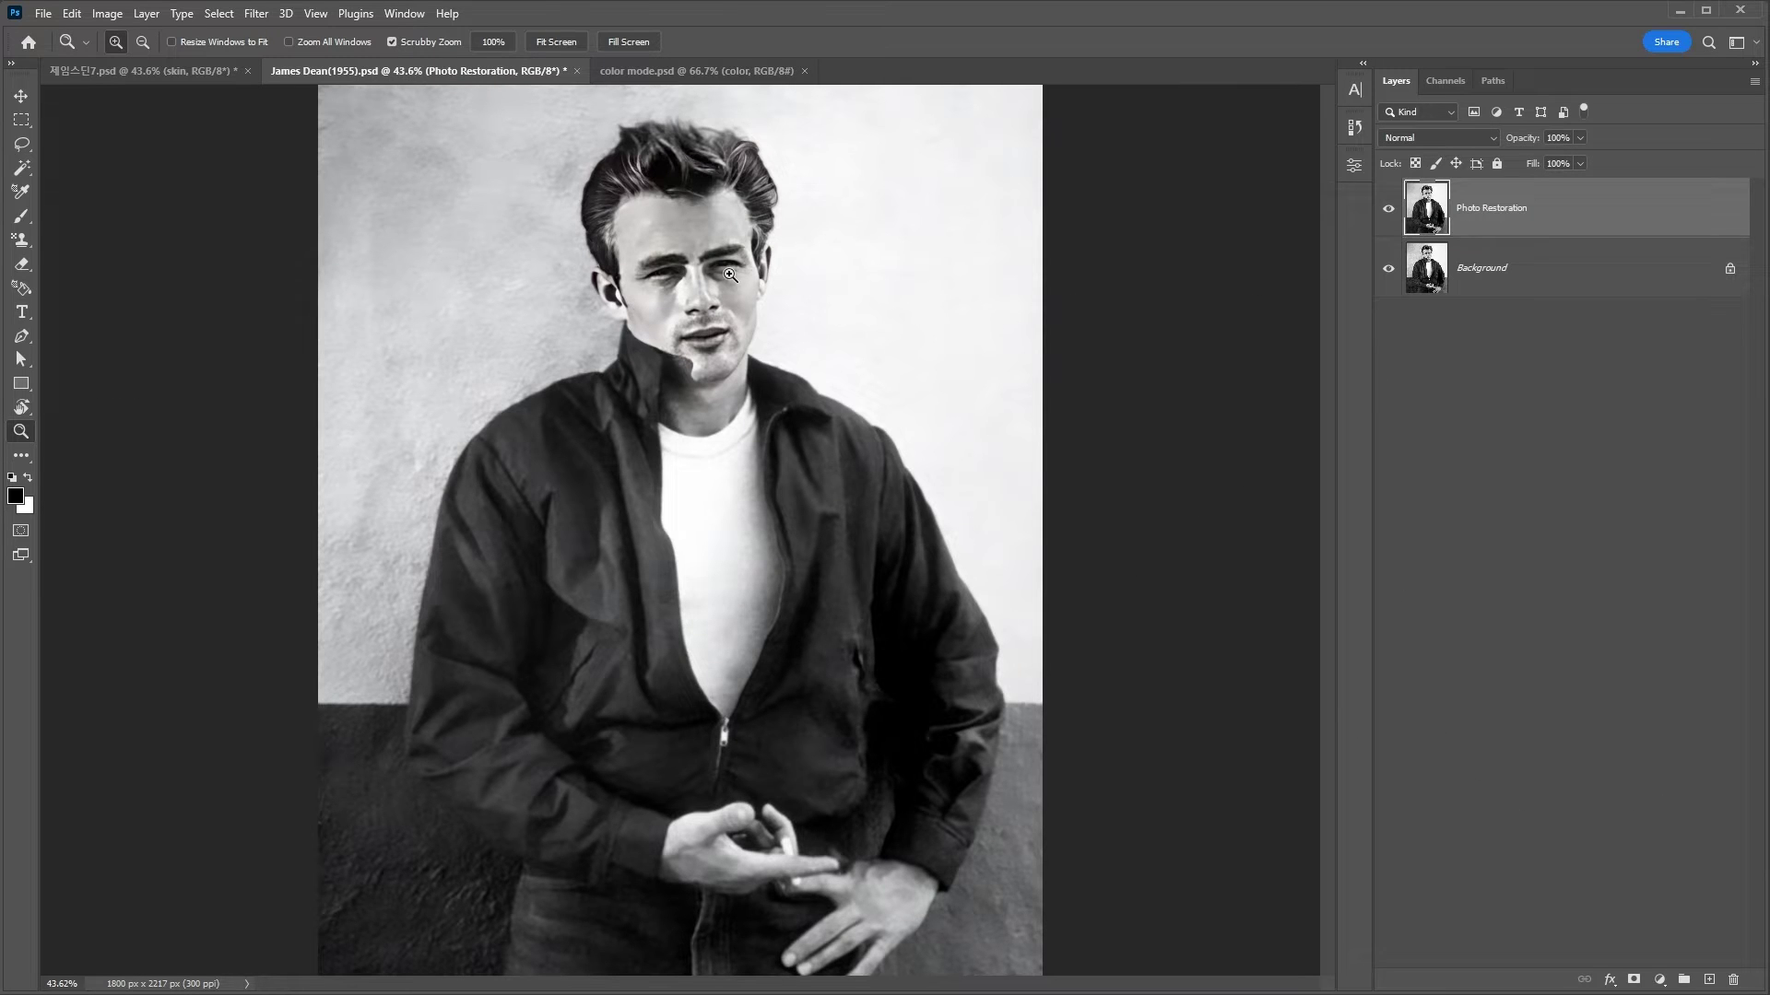
# Turn on Neural Filters Colorize and place a colour focus point on the jacket.
pyautogui.click(263, 17)
pyautogui.click(295, 87)
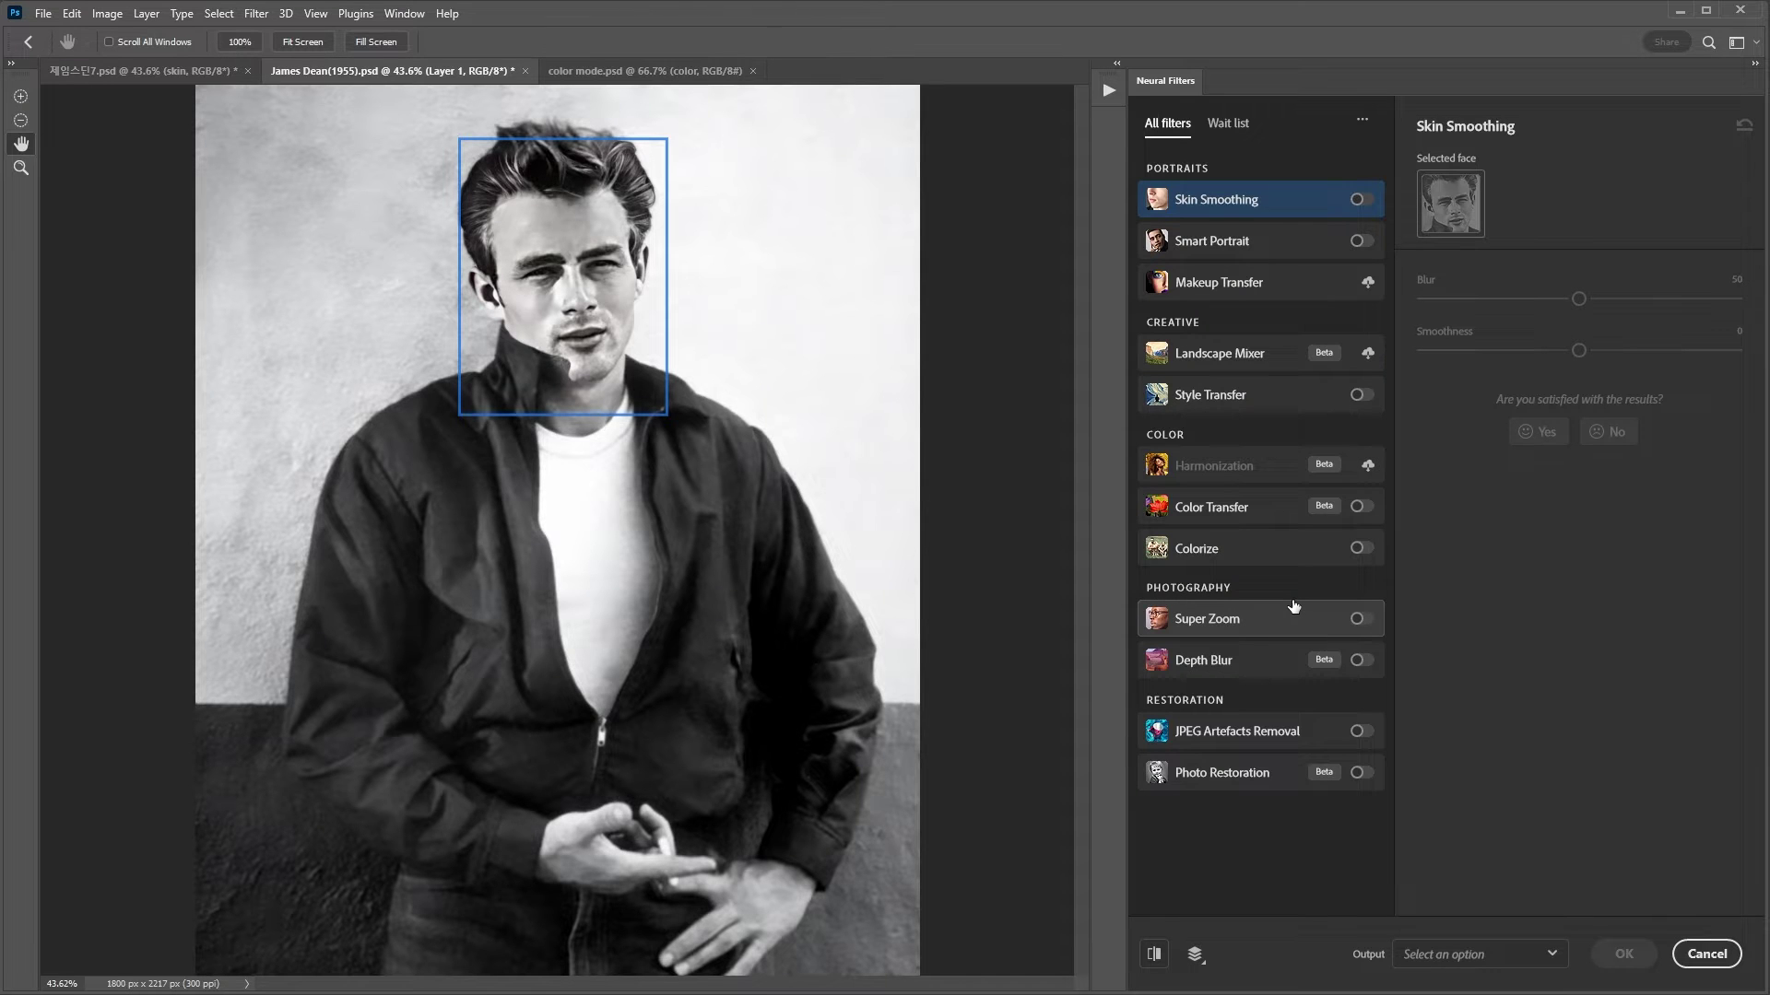
pyautogui.click(1358, 548)
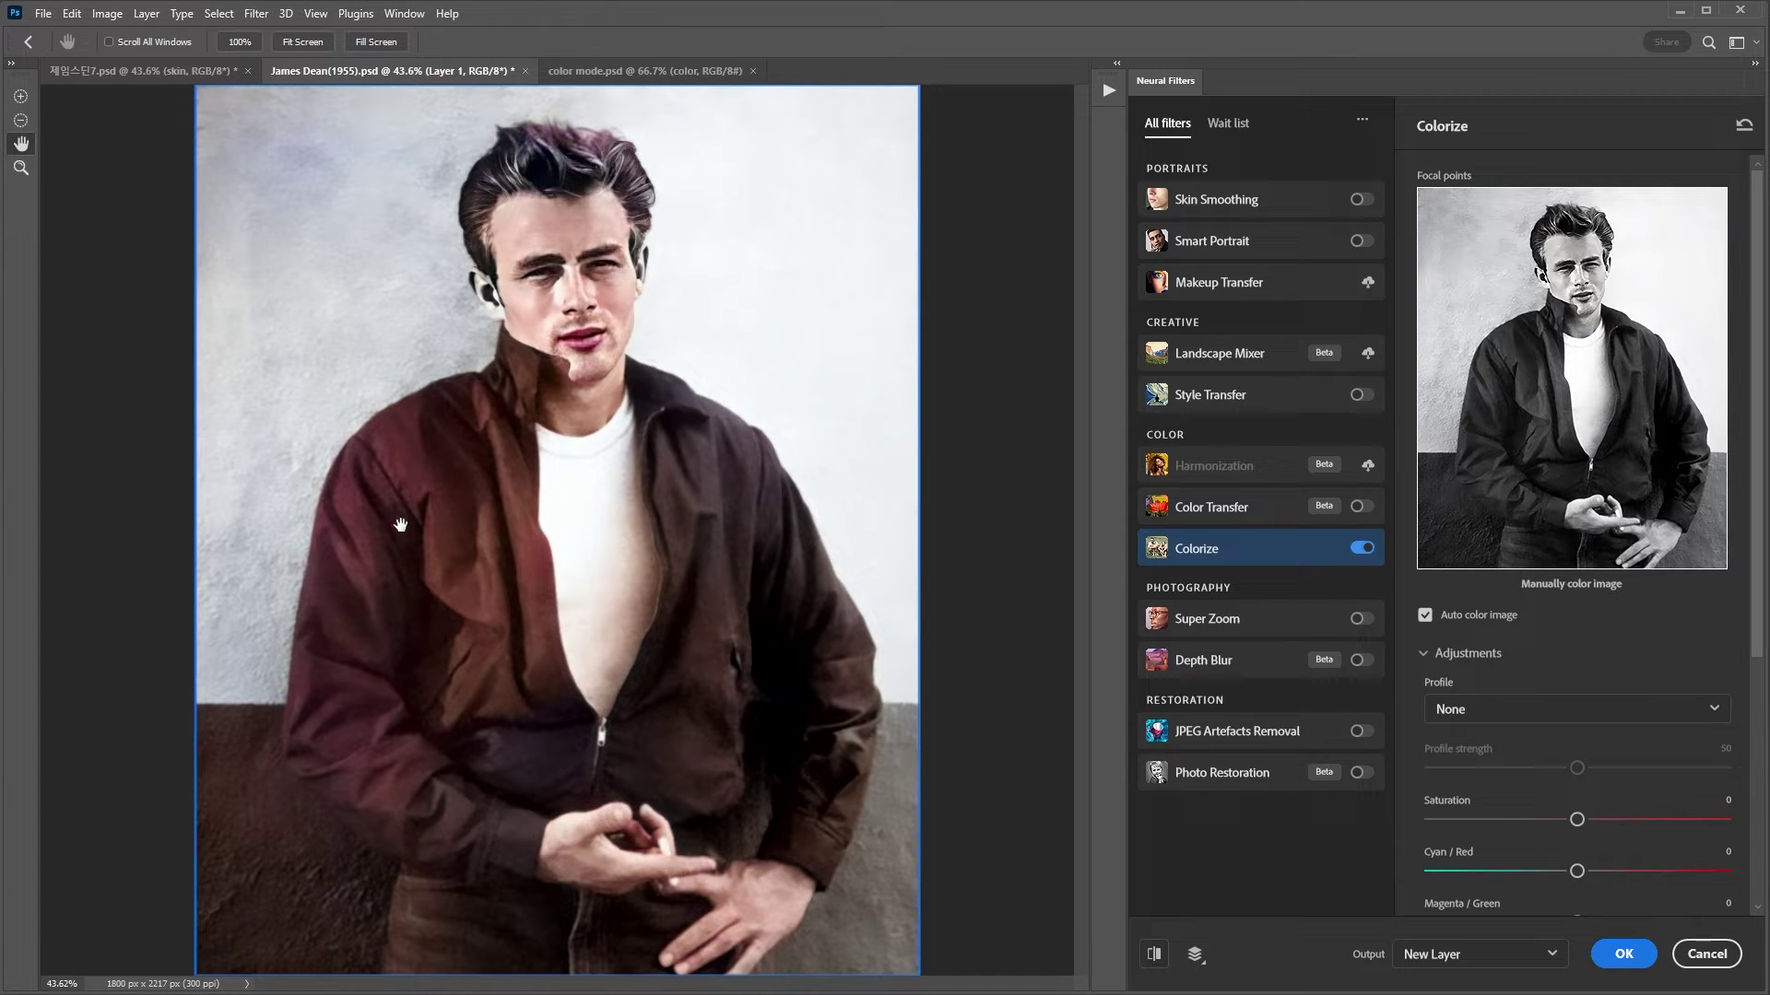
pyautogui.click(1558, 433)
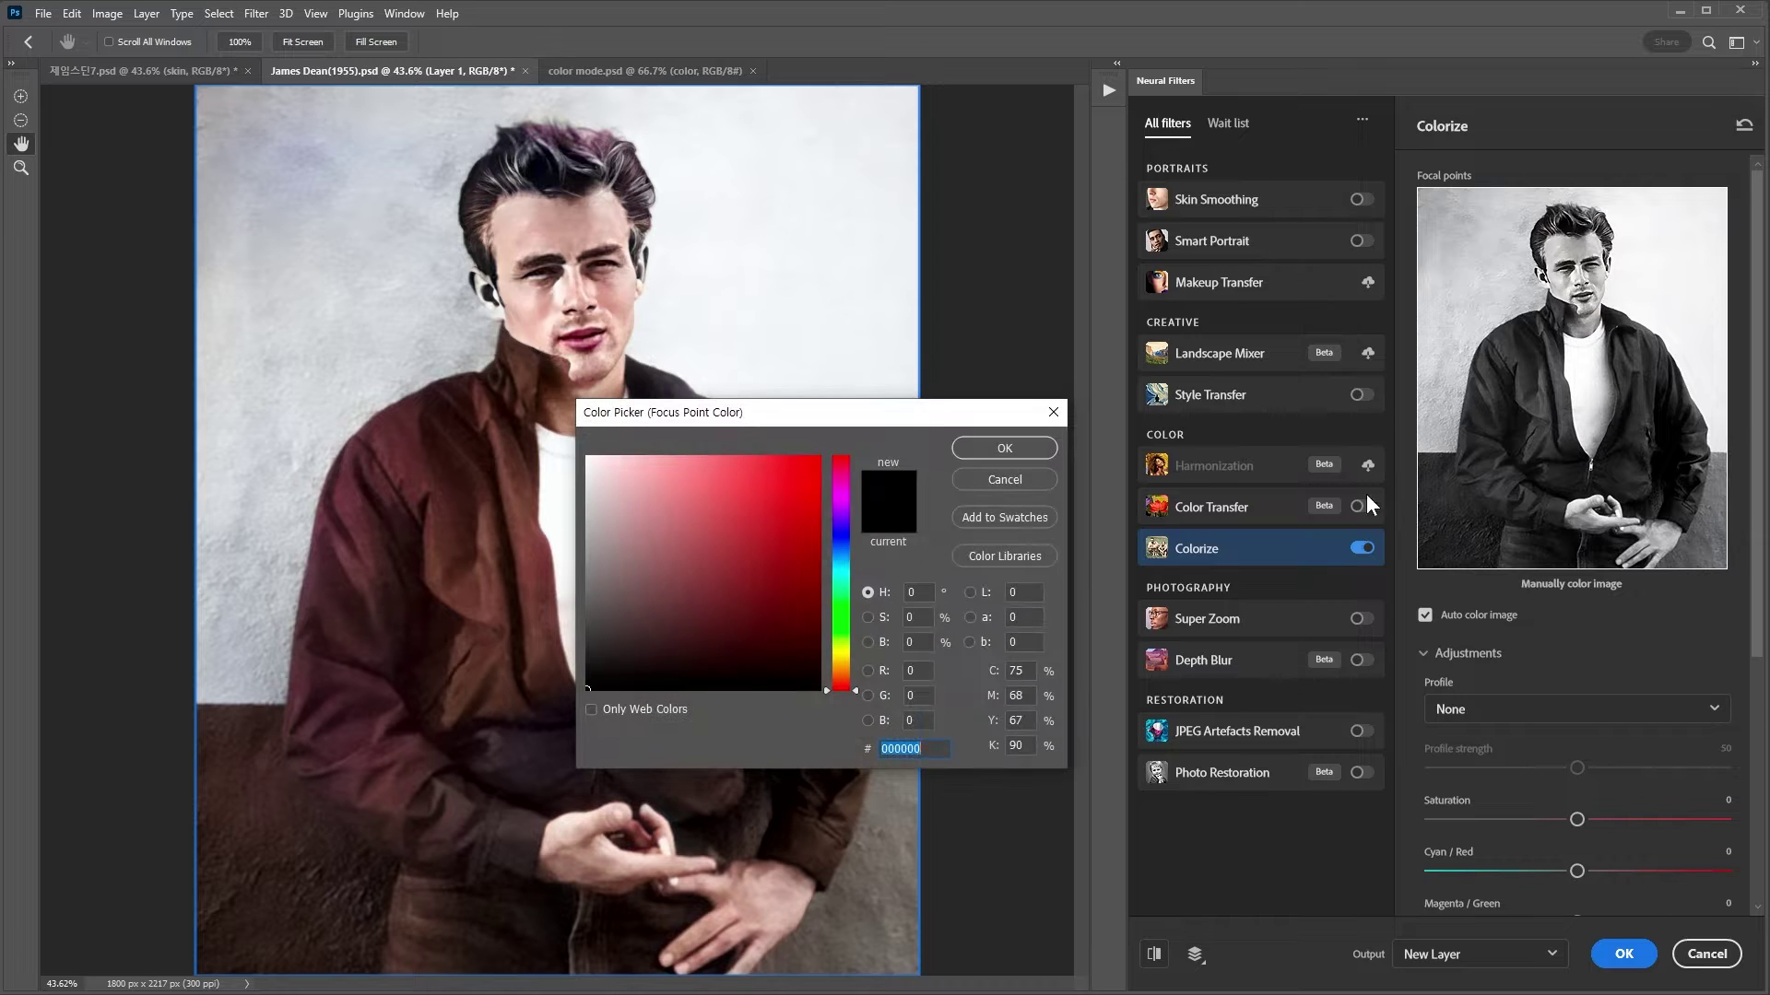
pyautogui.click(1000, 449)
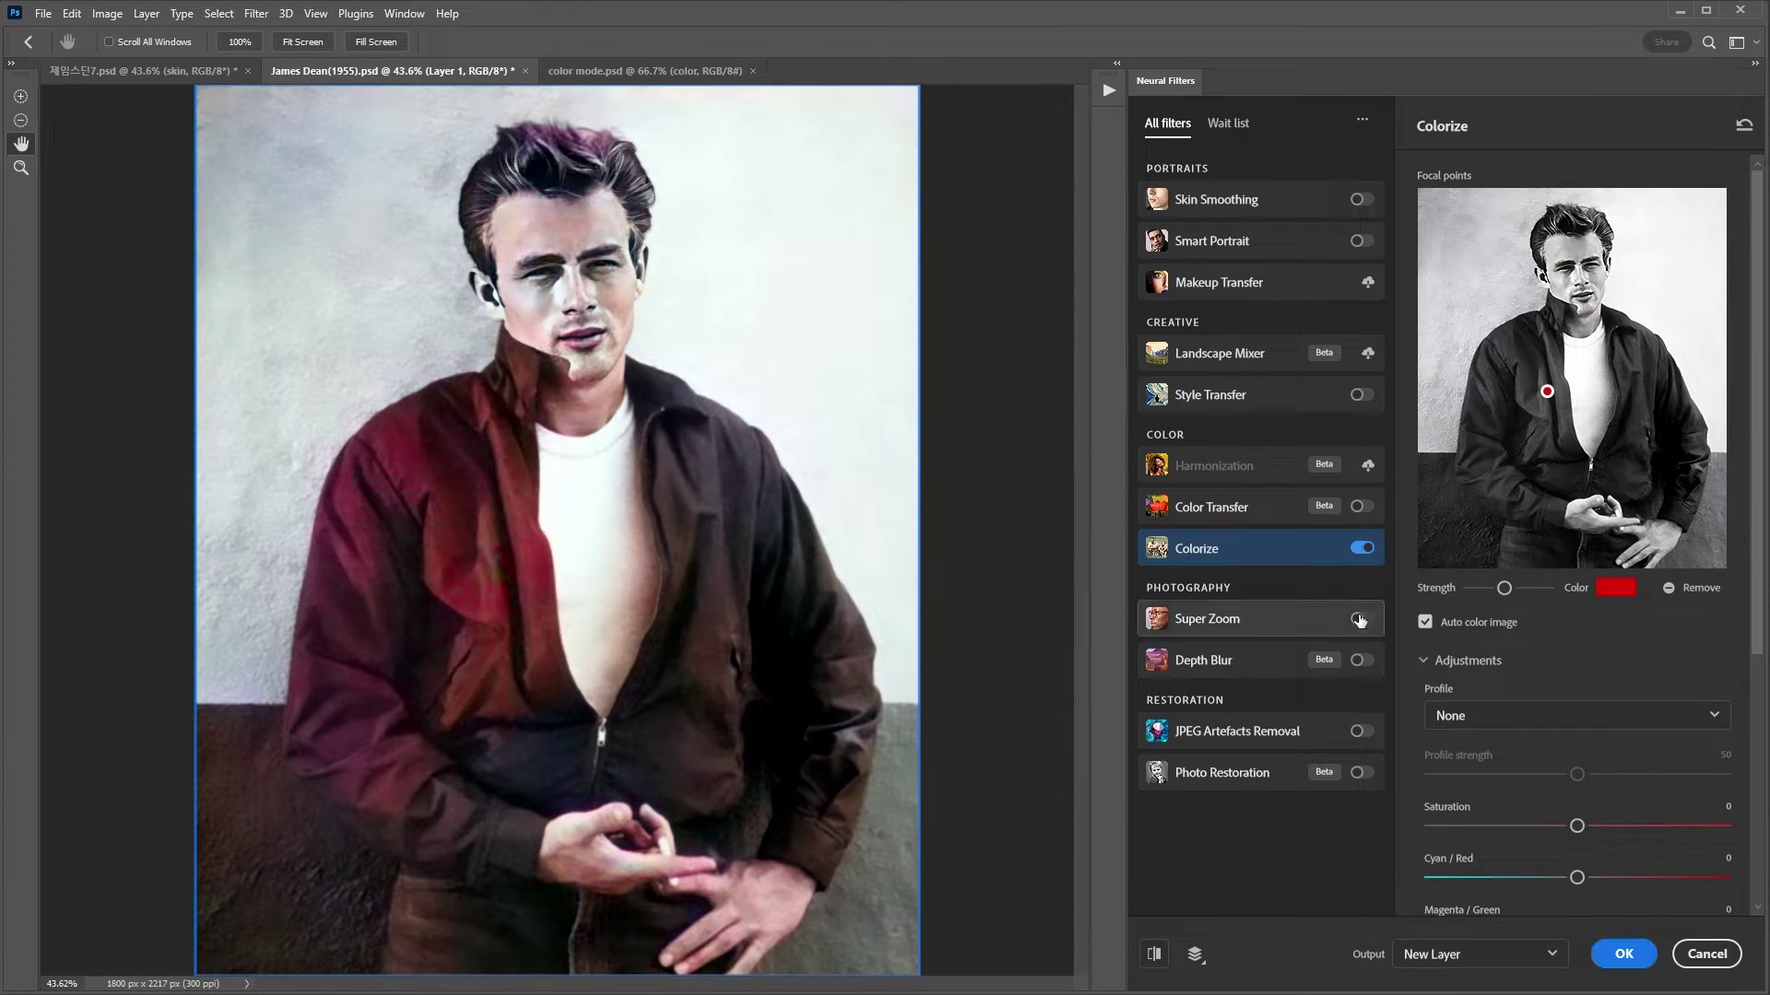
pyautogui.click(1574, 483)
pyautogui.click(1646, 472)
pyautogui.click(1542, 547)
pyautogui.click(1604, 592)
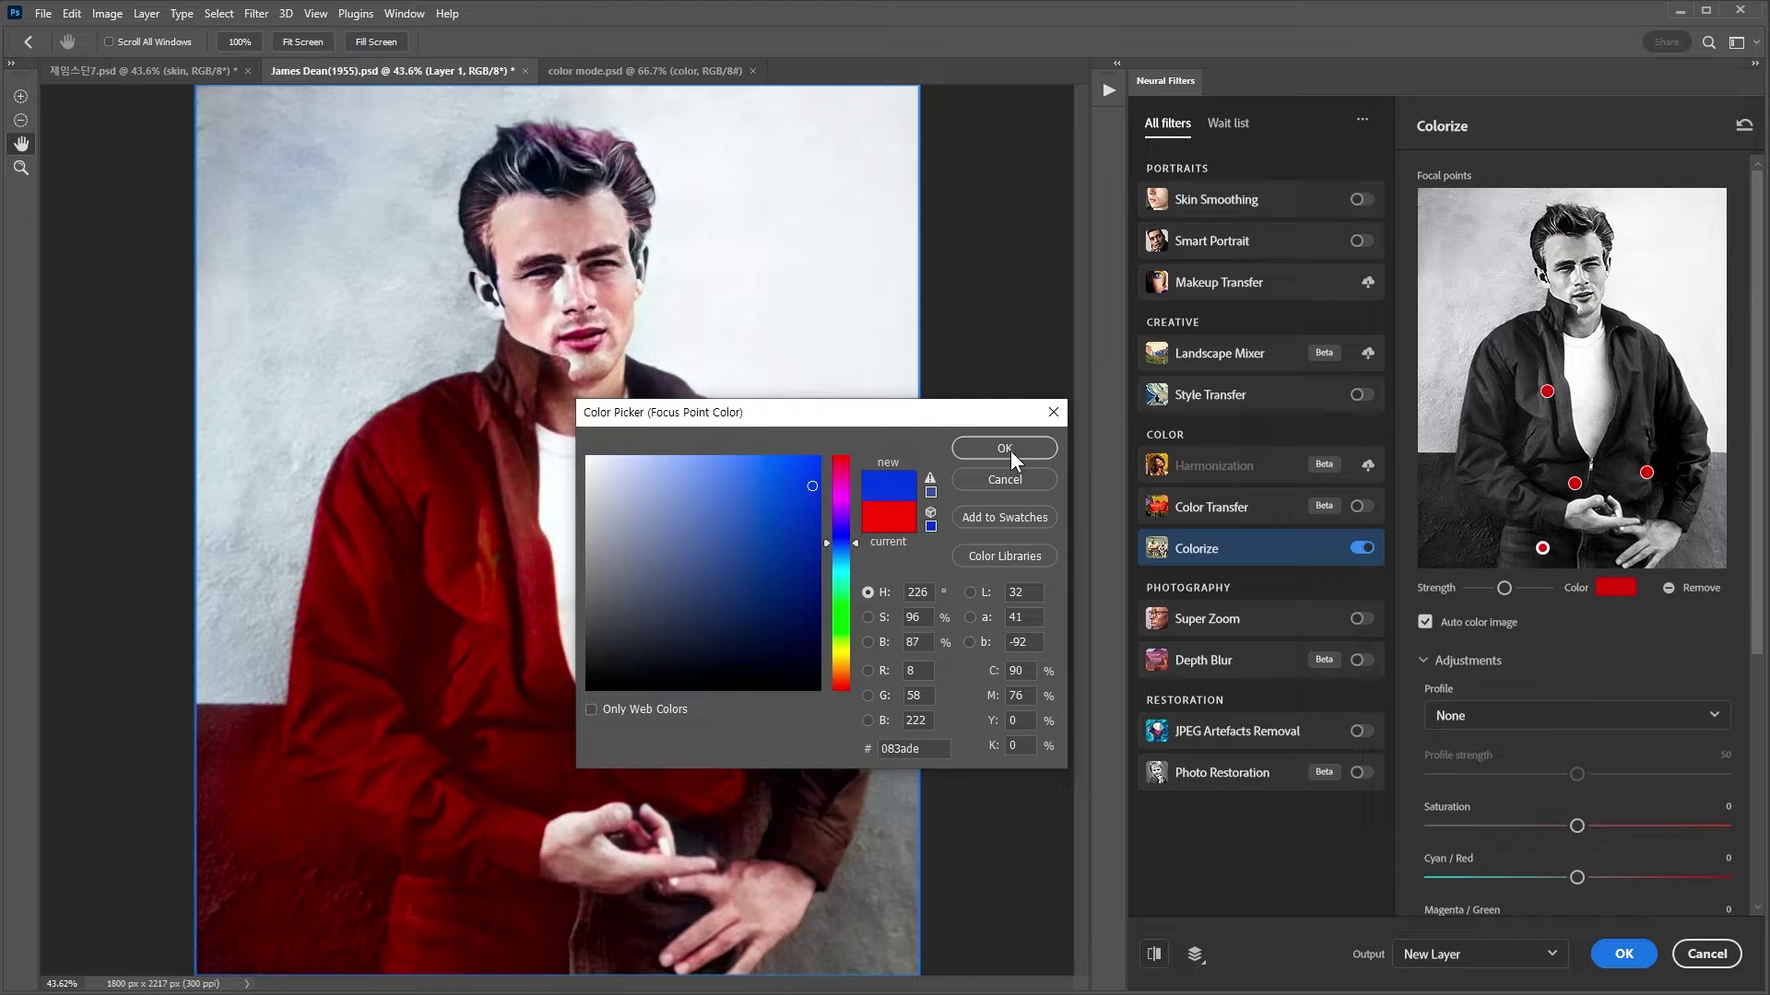
pyautogui.click(1005, 448)
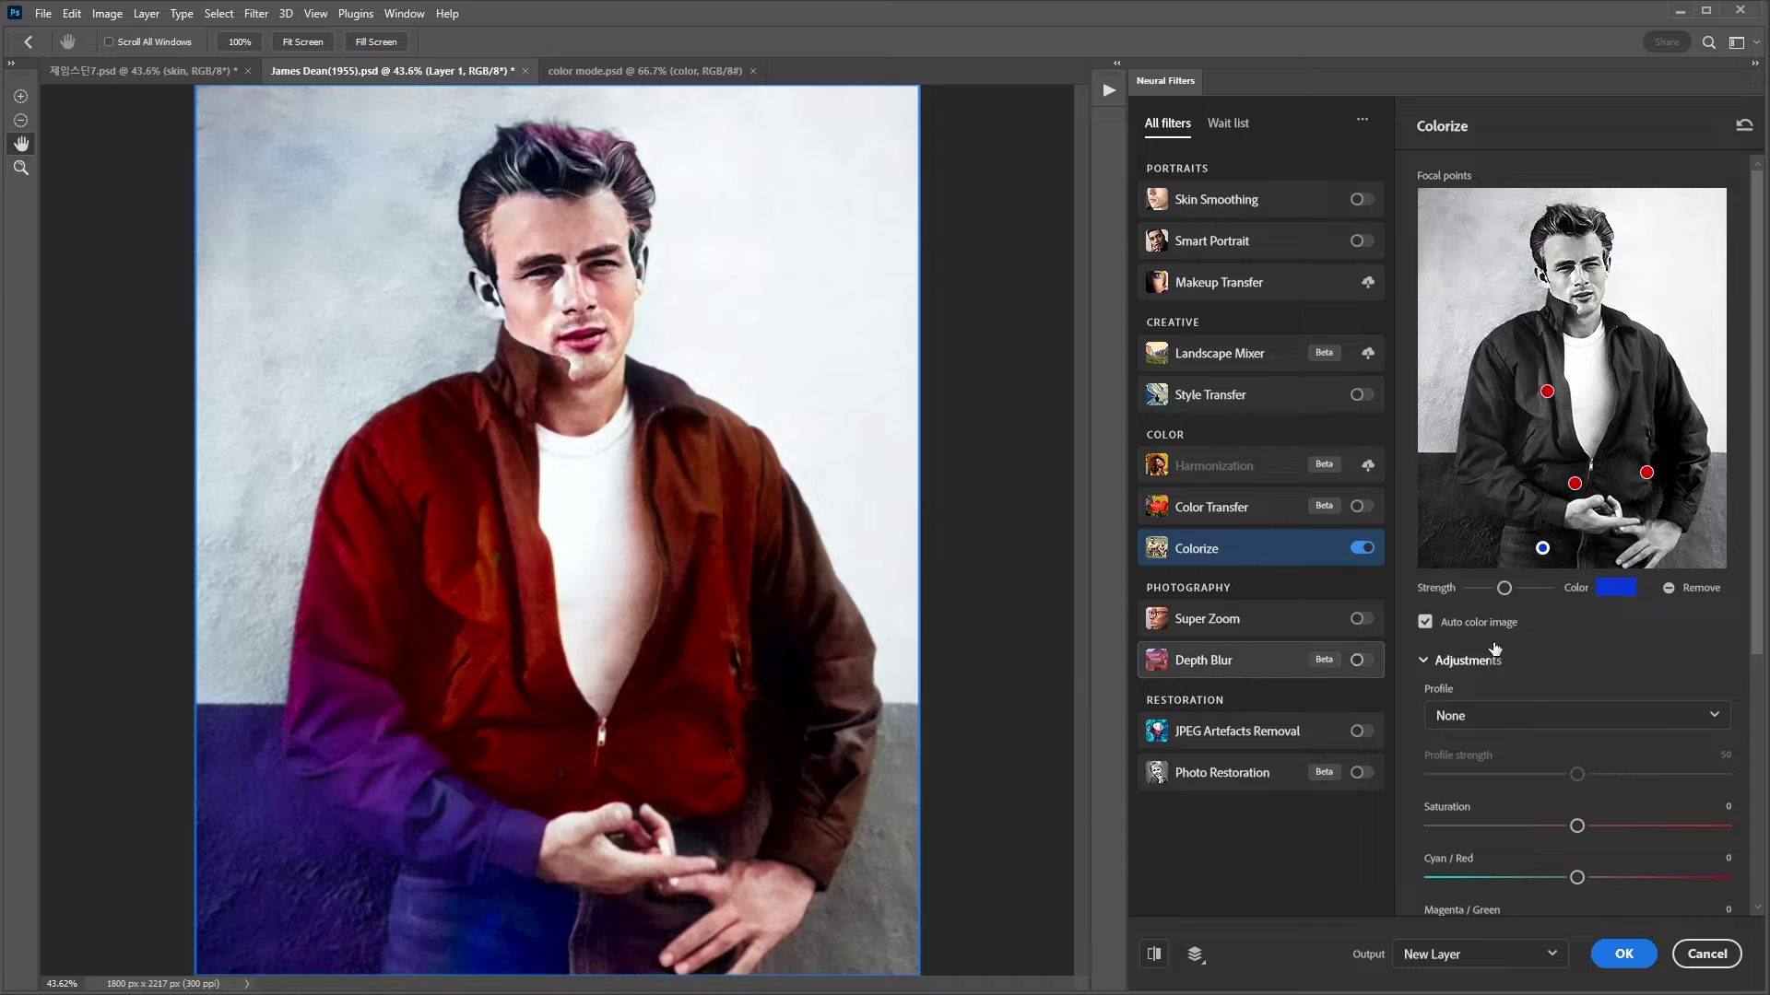
pyautogui.click(1670, 591)
pyautogui.click(1669, 591)
pyautogui.click(1669, 590)
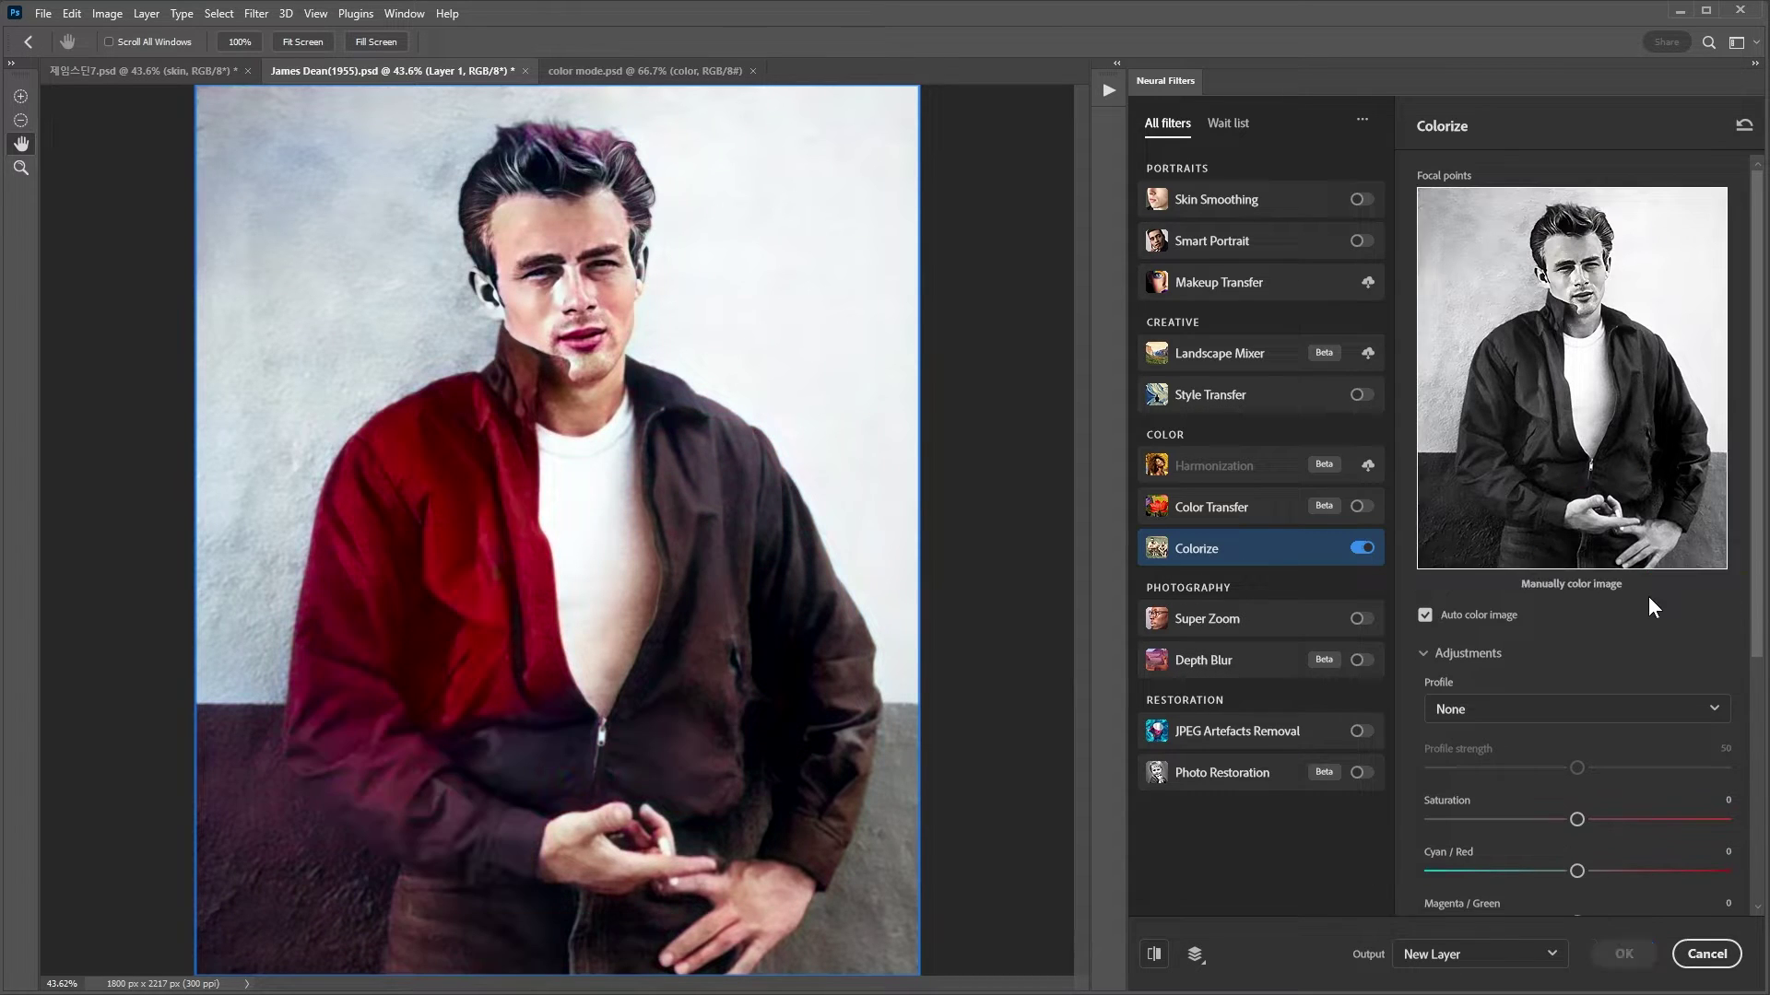
# Apply Colorize with 'Output as new color layer' ticked and Output kept as New layer.
pyautogui.moveTo(1757, 633); pyautogui.dragTo(1756, 885)
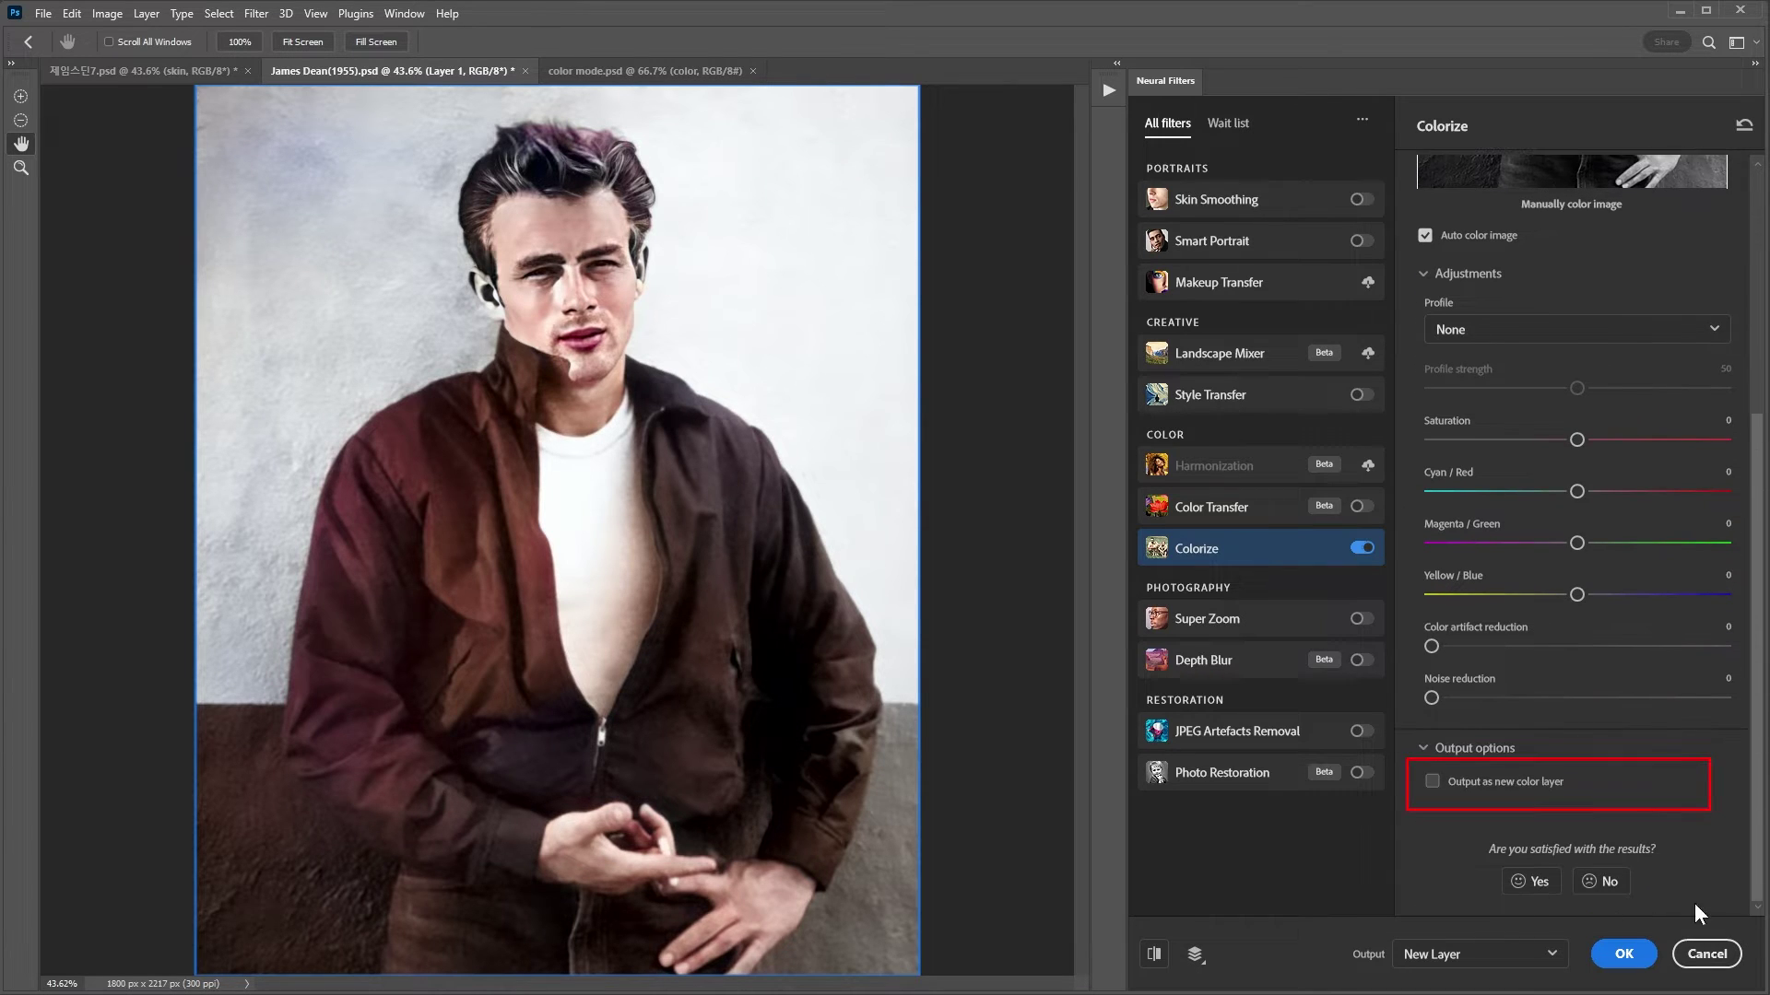
pyautogui.click(1432, 783)
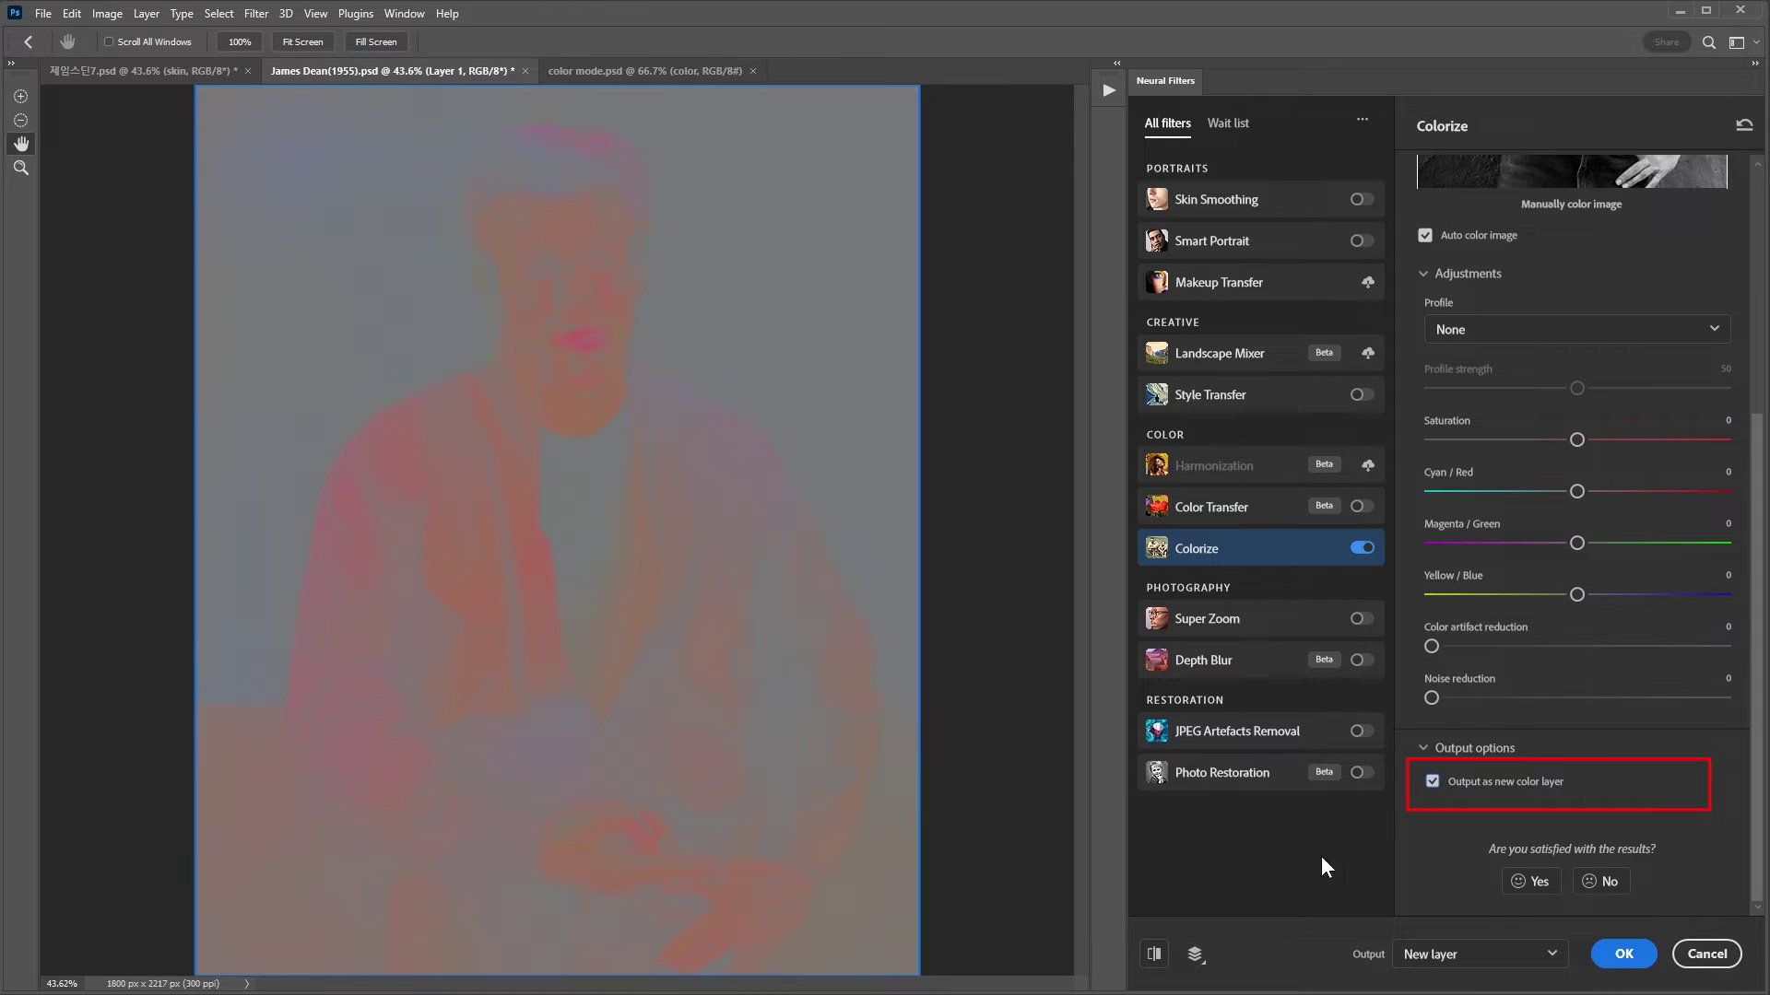
pyautogui.click(1493, 959)
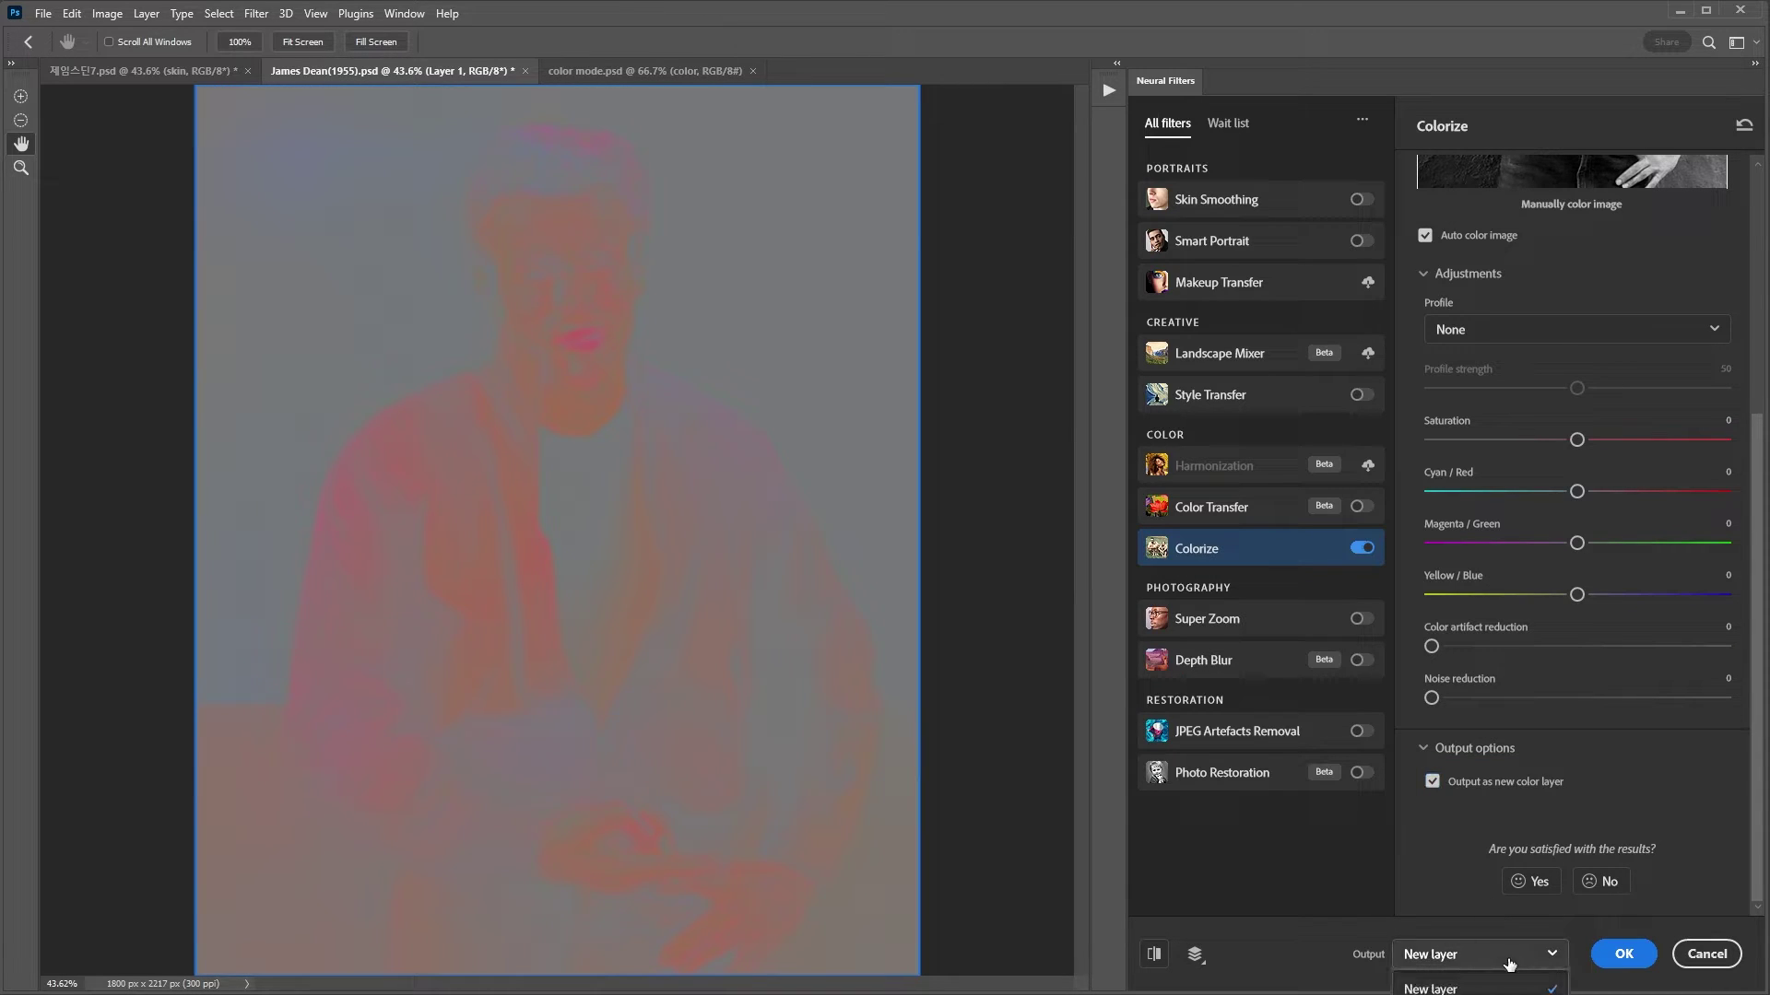
pyautogui.click(1477, 989)
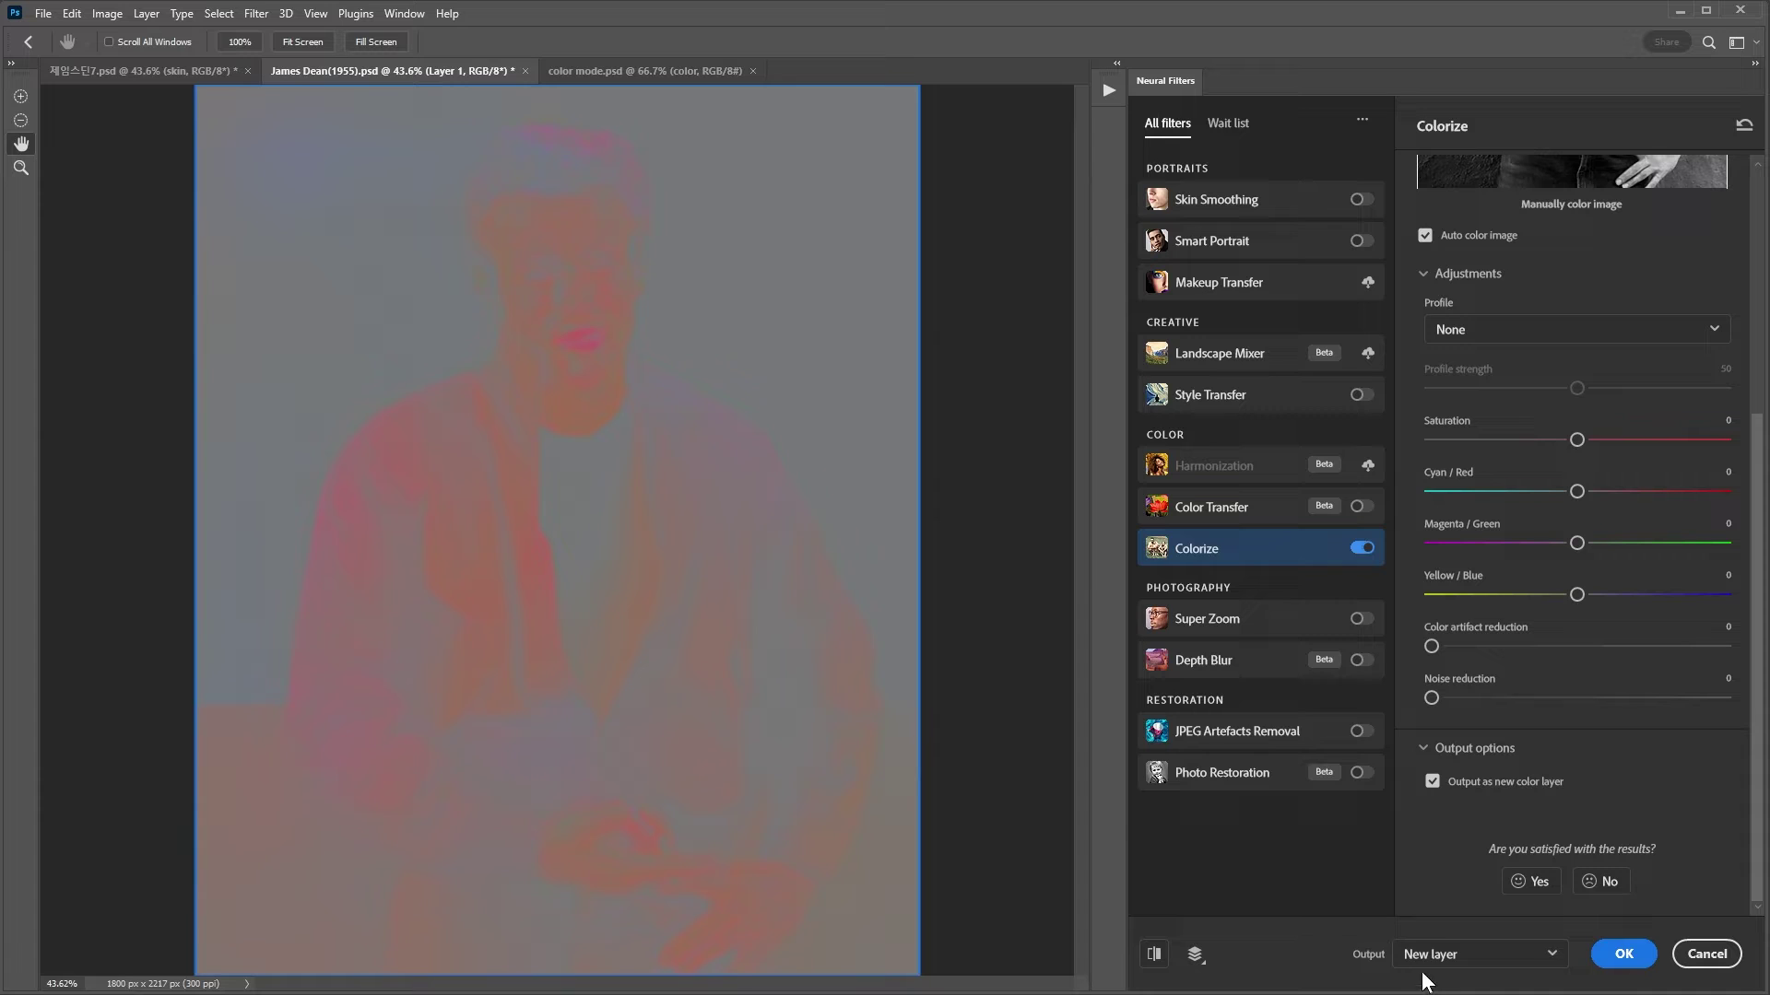
pyautogui.click(1624, 956)
# Rename the new layer to 'color' and view the portrait at 100%.
pyautogui.doubleClick(1472, 211)
pyautogui.write('color')
pyautogui.press('Return')
pyautogui.click(1484, 140)
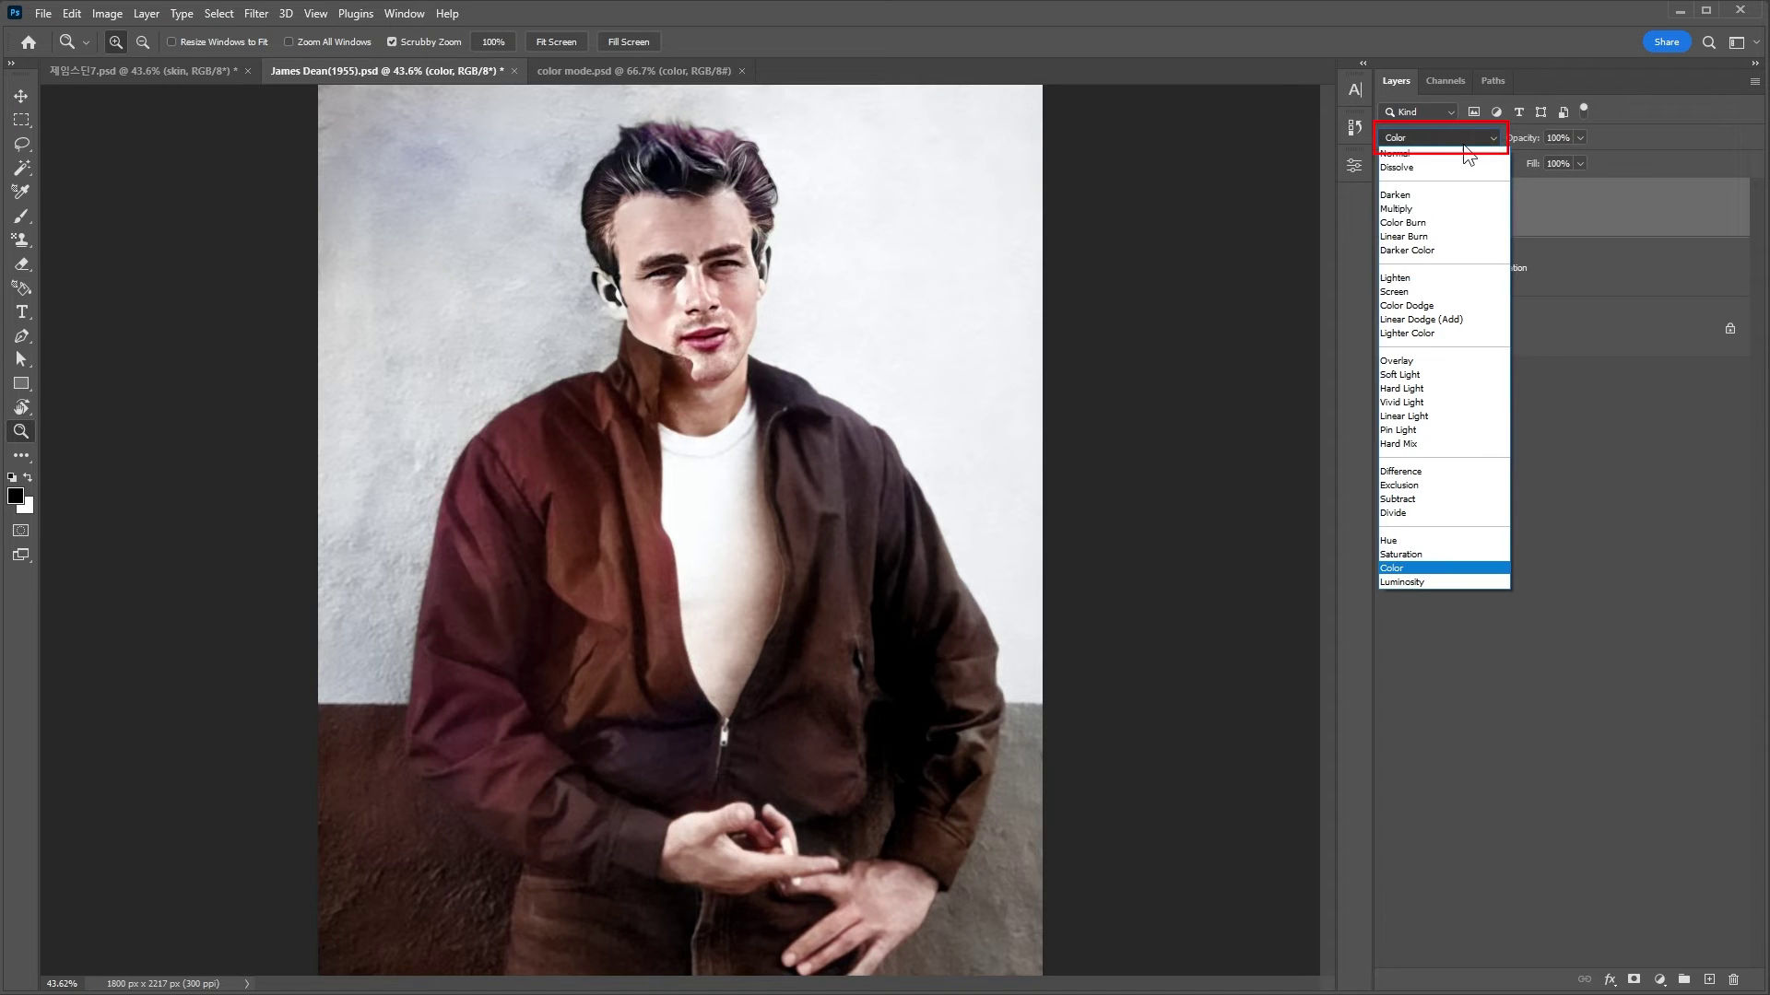
pyautogui.click(1458, 385)
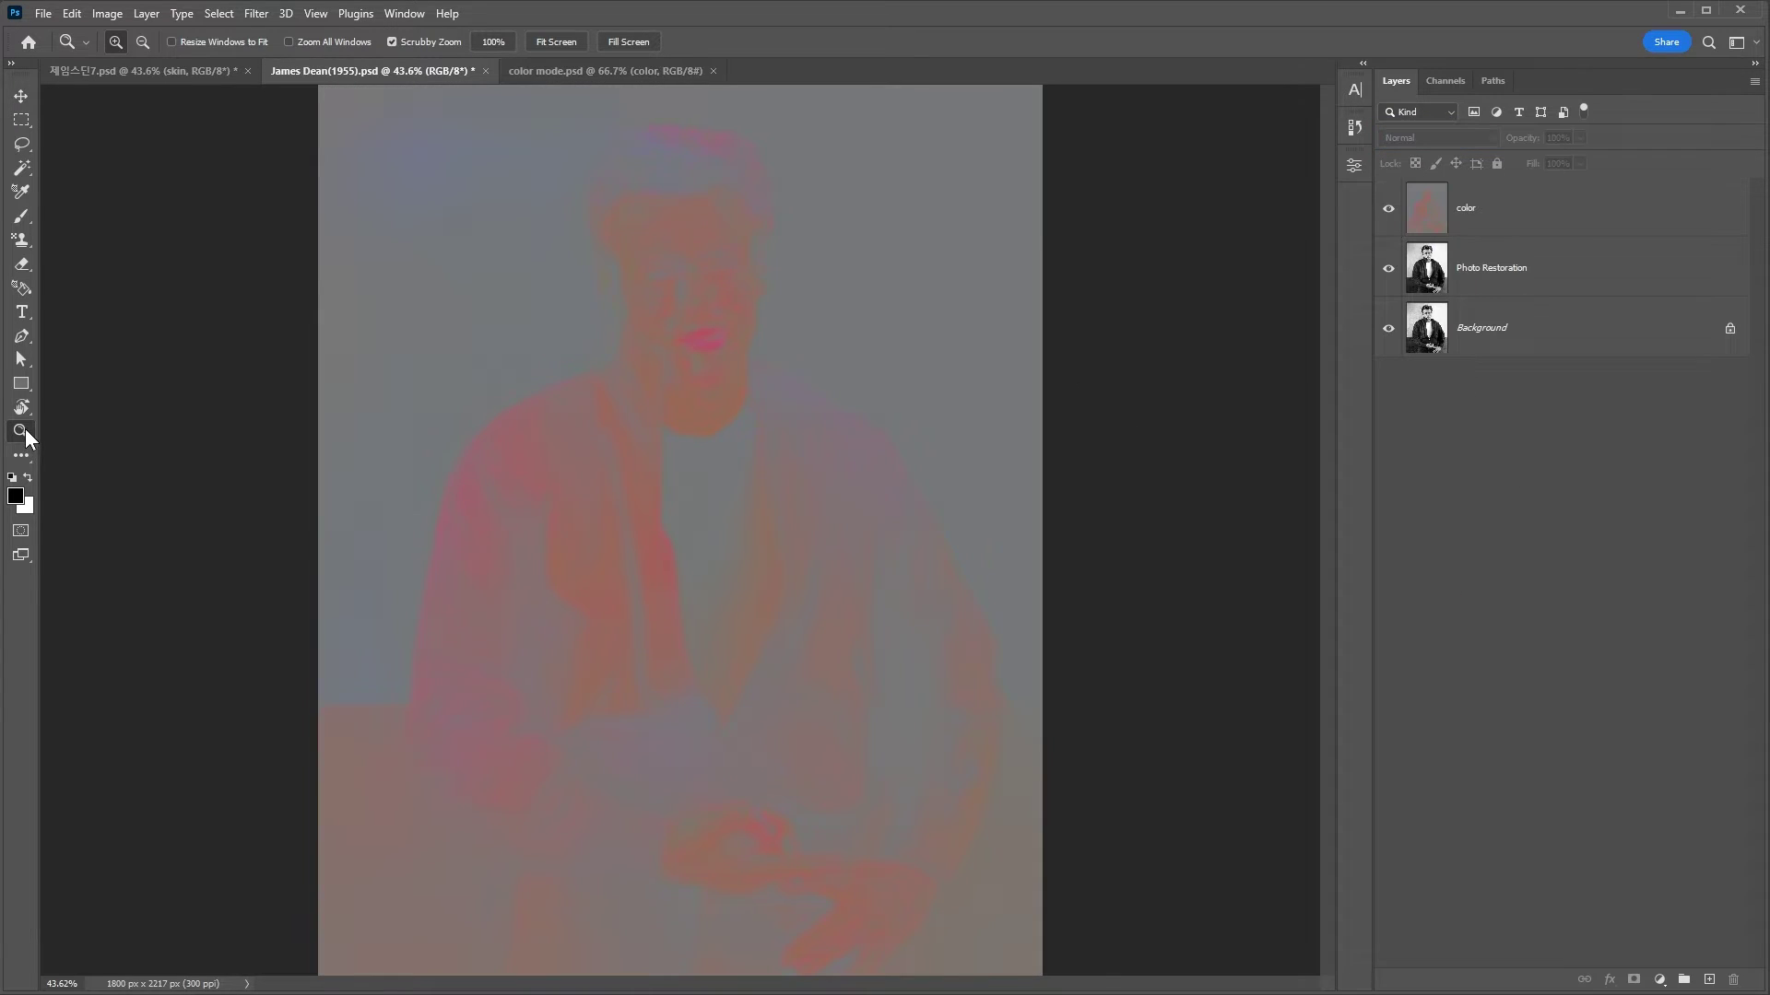
pyautogui.doubleClick(21, 432)
# Set the 'color' layer's blend mode to Color, then deselect it to see the result.
pyautogui.moveTo(1327, 440); pyautogui.dragTo(1363, 341)
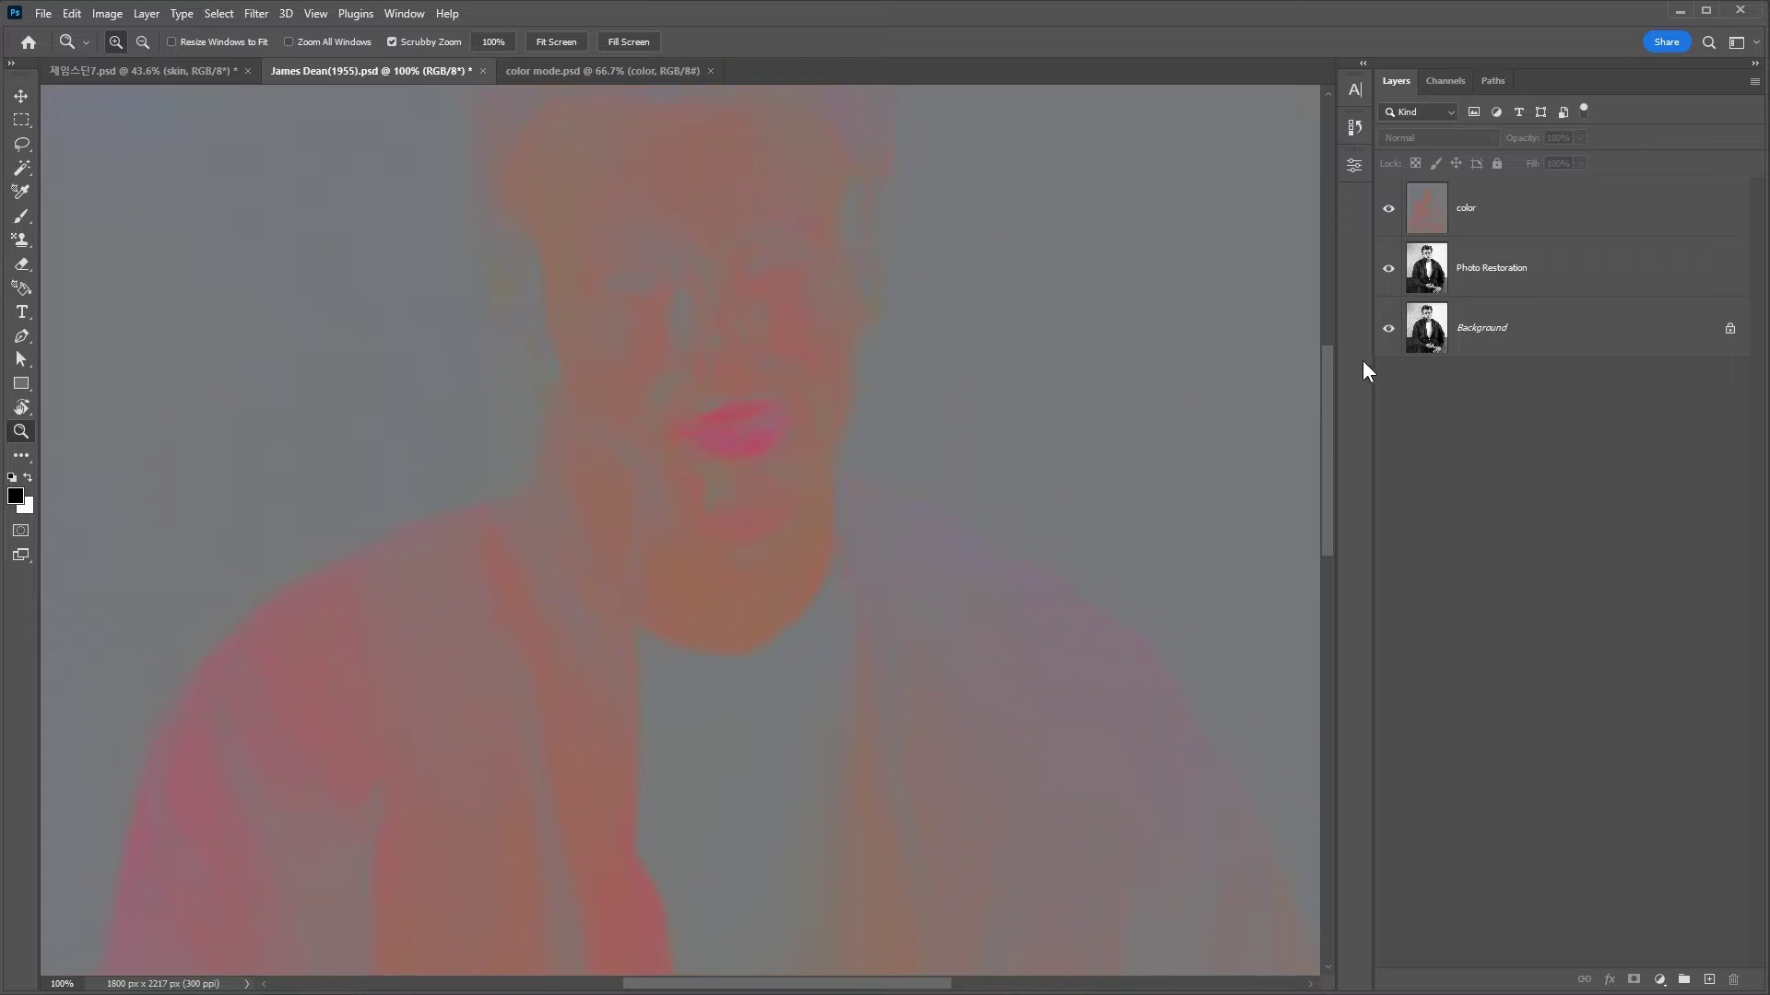
pyautogui.click(1466, 207)
pyautogui.click(1484, 136)
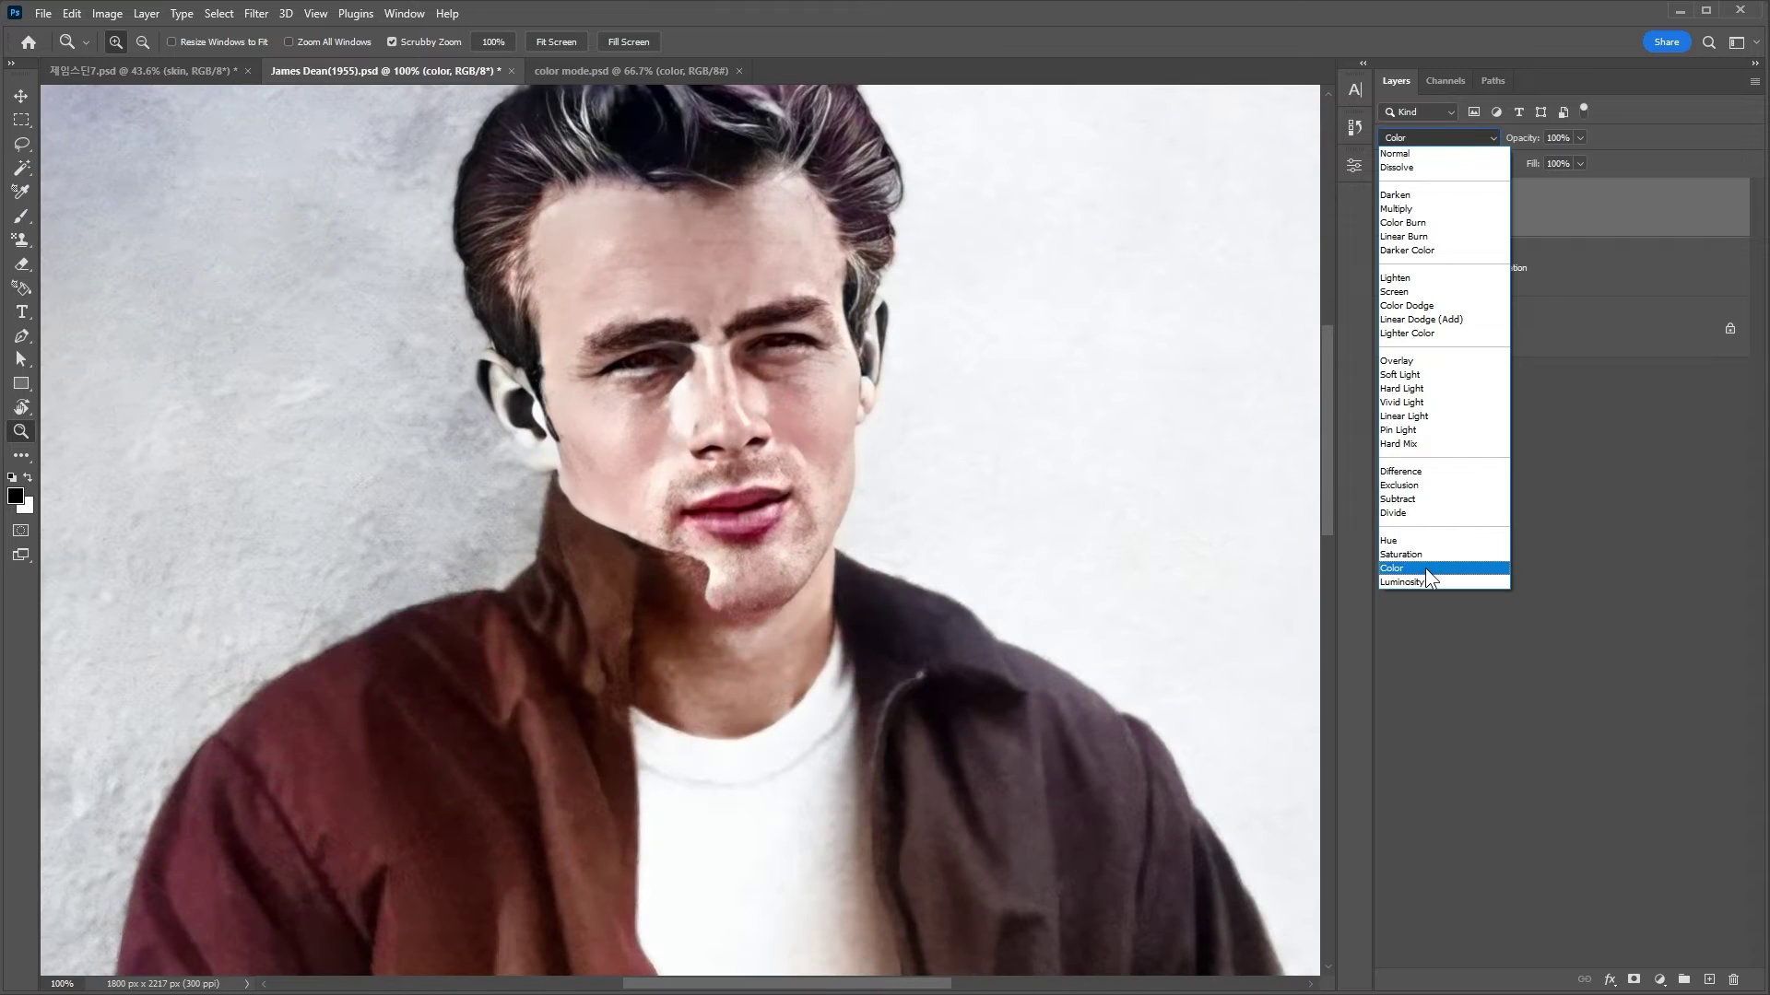
pyautogui.click(1426, 570)
pyautogui.click(1507, 552)
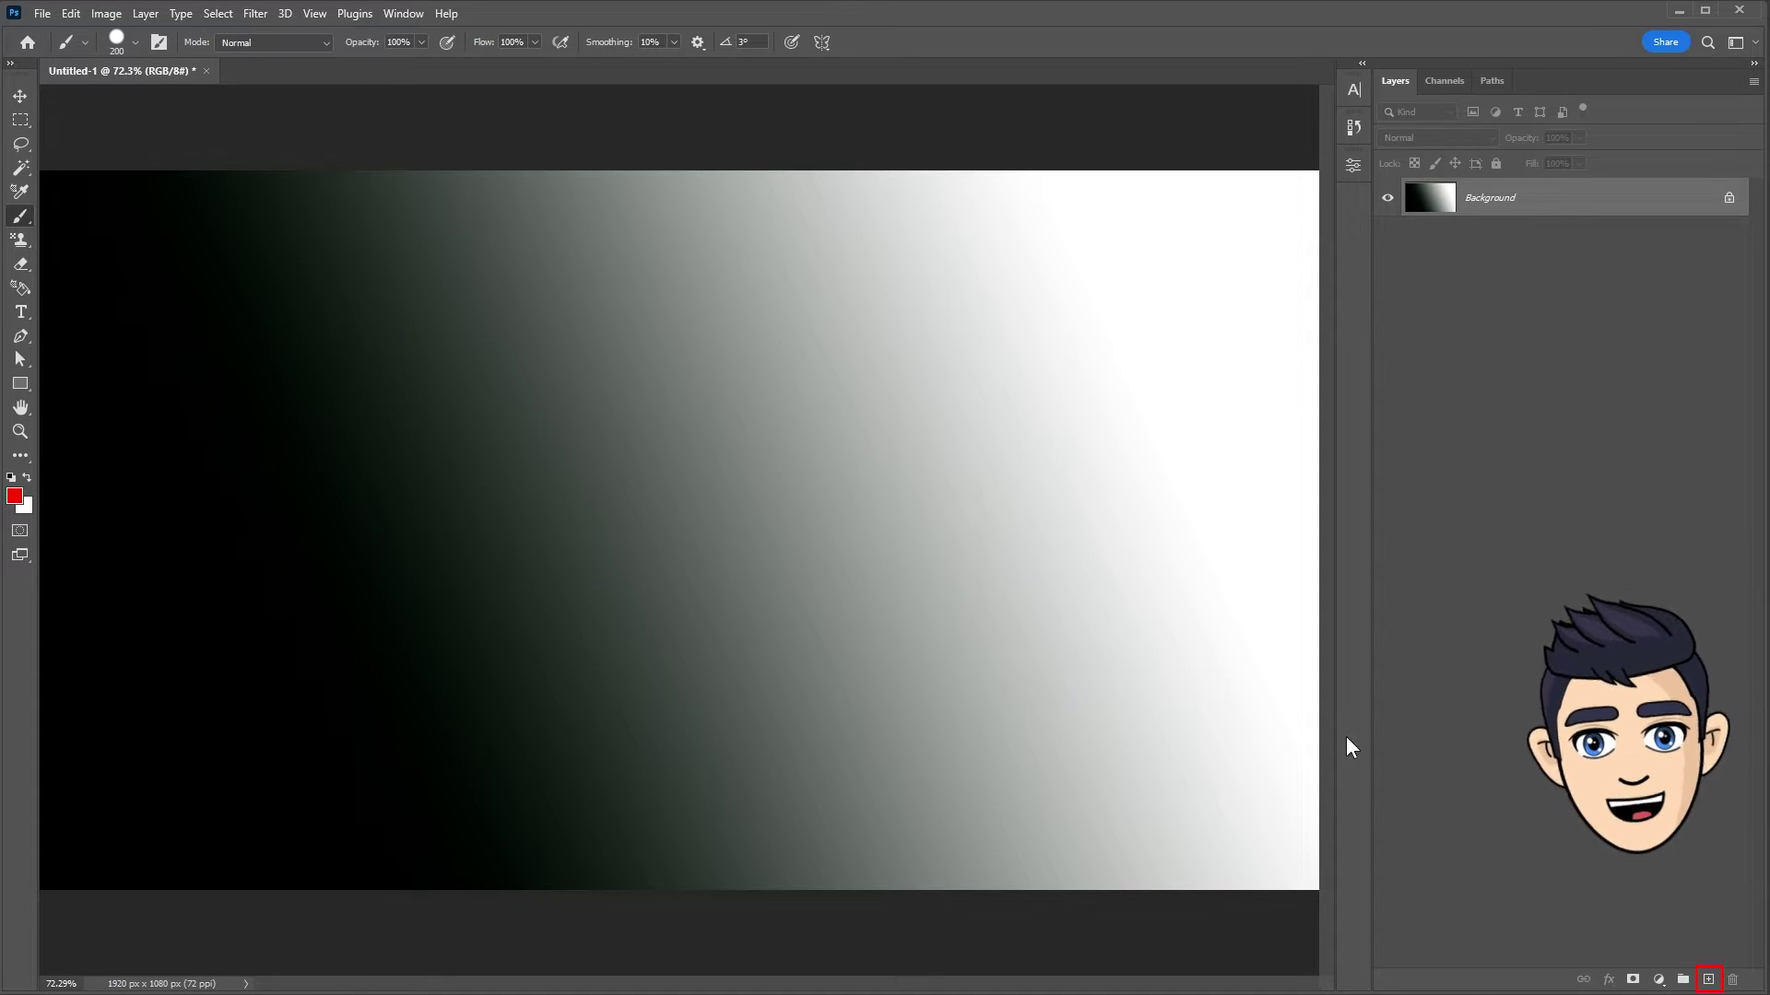
# On a new layer, paint a large red zigzag across the gradient in Color blend mode.
pyautogui.click(1708, 979)
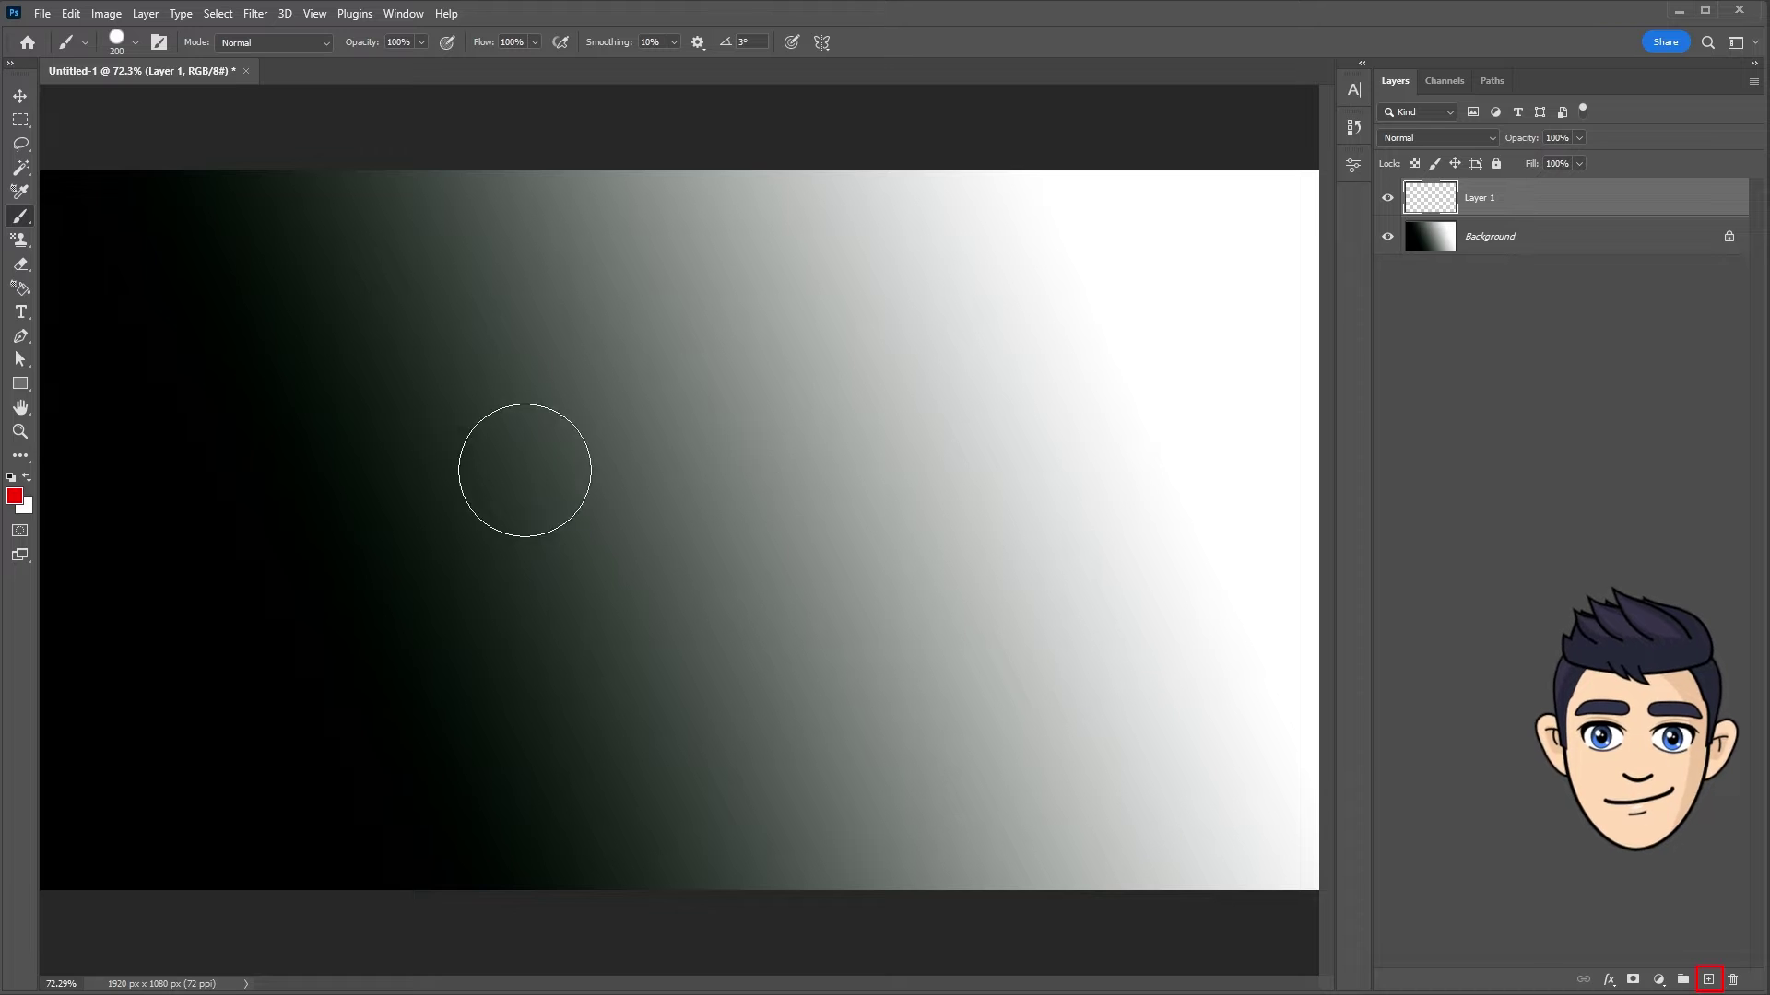
pyautogui.moveTo(217, 321)
pyautogui.mouseDown()
pyautogui.moveTo(513, 285)
pyautogui.moveTo(1146, 316)
pyautogui.moveTo(493, 502)
pyautogui.moveTo(317, 683)
pyautogui.moveTo(1166, 689)
pyautogui.mouseUp()
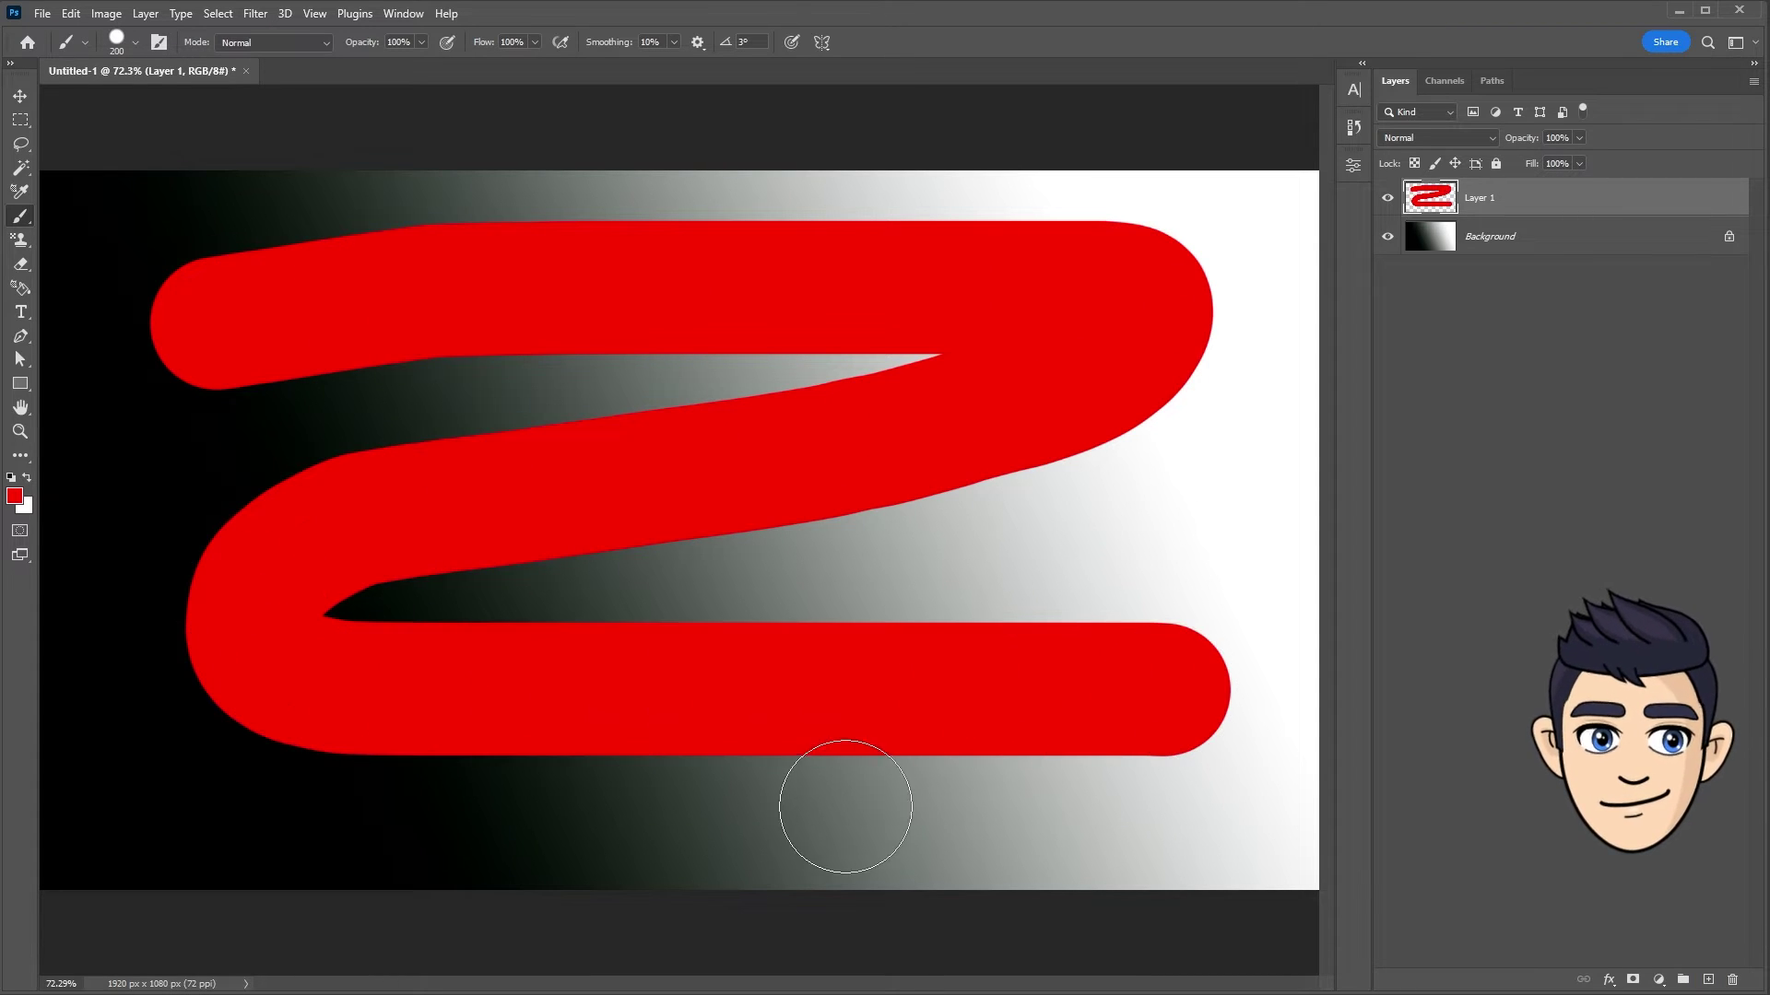
pyautogui.click(1447, 135)
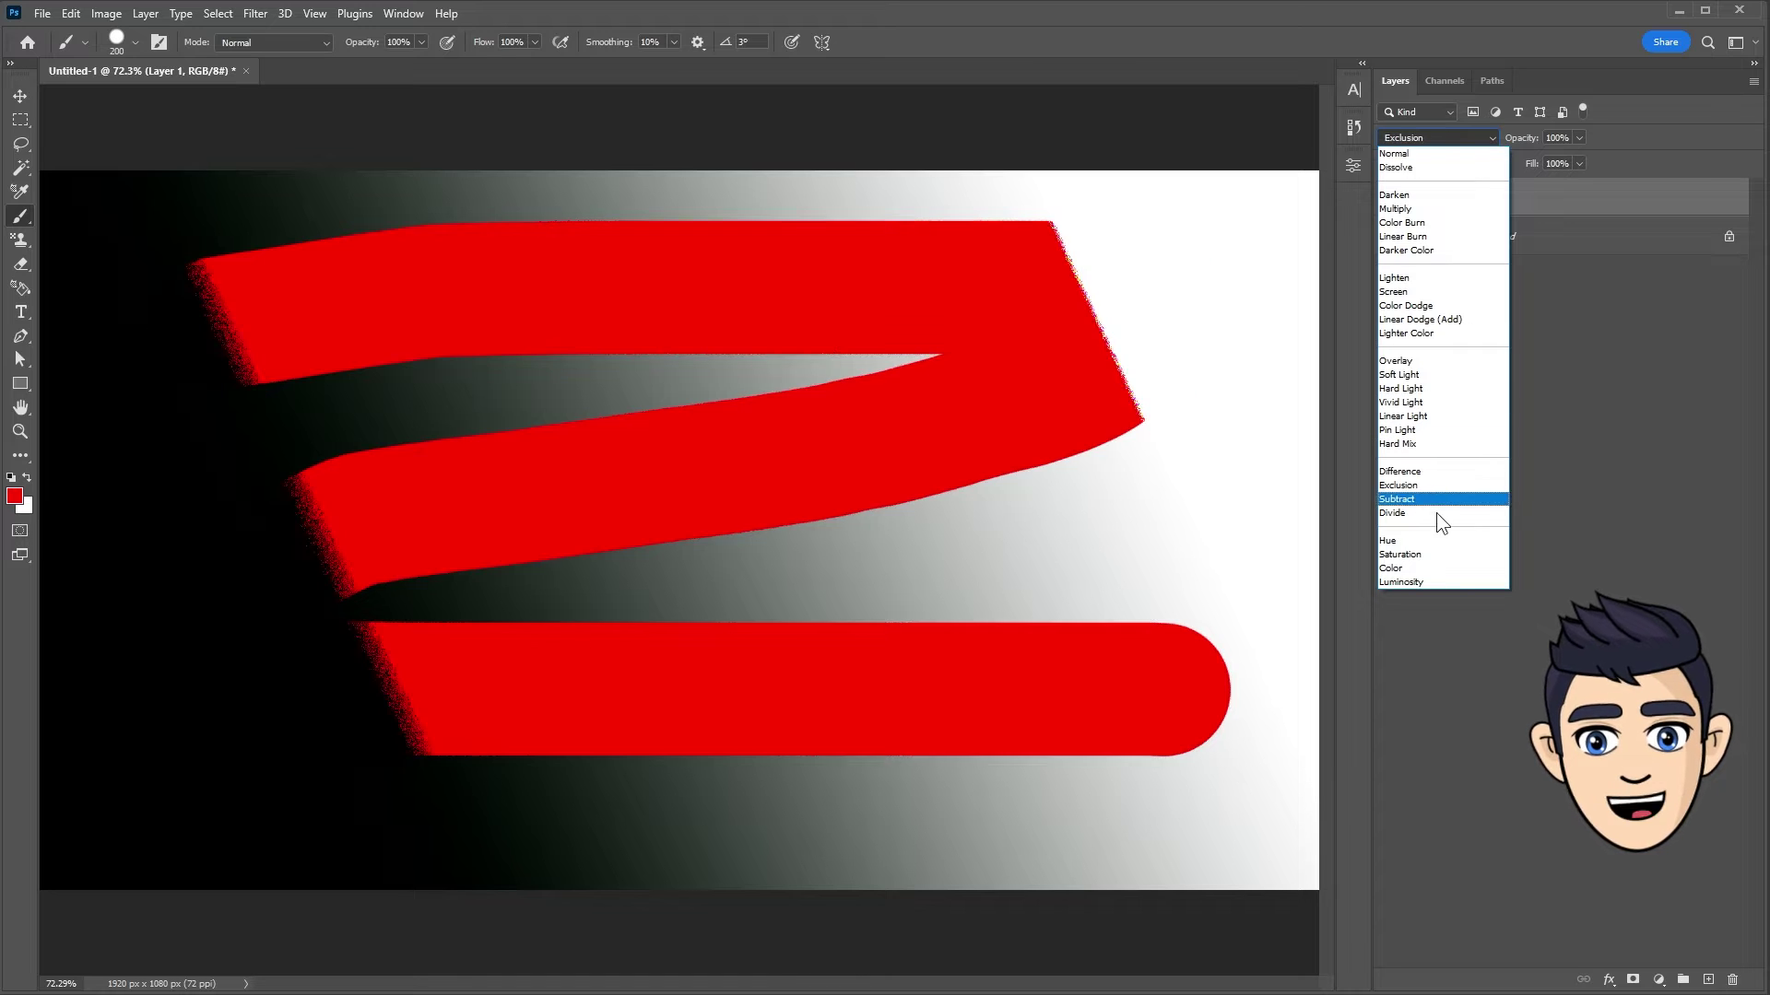
pyautogui.click(1427, 566)
# Fill the rest of the layer red and toggle its visibility to compare.
pyautogui.moveTo(1217, 206)
pyautogui.mouseDown()
pyautogui.moveTo(237, 217)
pyautogui.moveTo(664, 268)
pyautogui.moveTo(247, 468)
pyautogui.moveTo(722, 375)
pyautogui.moveTo(1094, 550)
pyautogui.moveTo(672, 600)
pyautogui.moveTo(407, 816)
pyautogui.moveTo(901, 810)
pyautogui.moveTo(790, 900)
pyautogui.moveTo(1047, 802)
pyautogui.mouseUp()
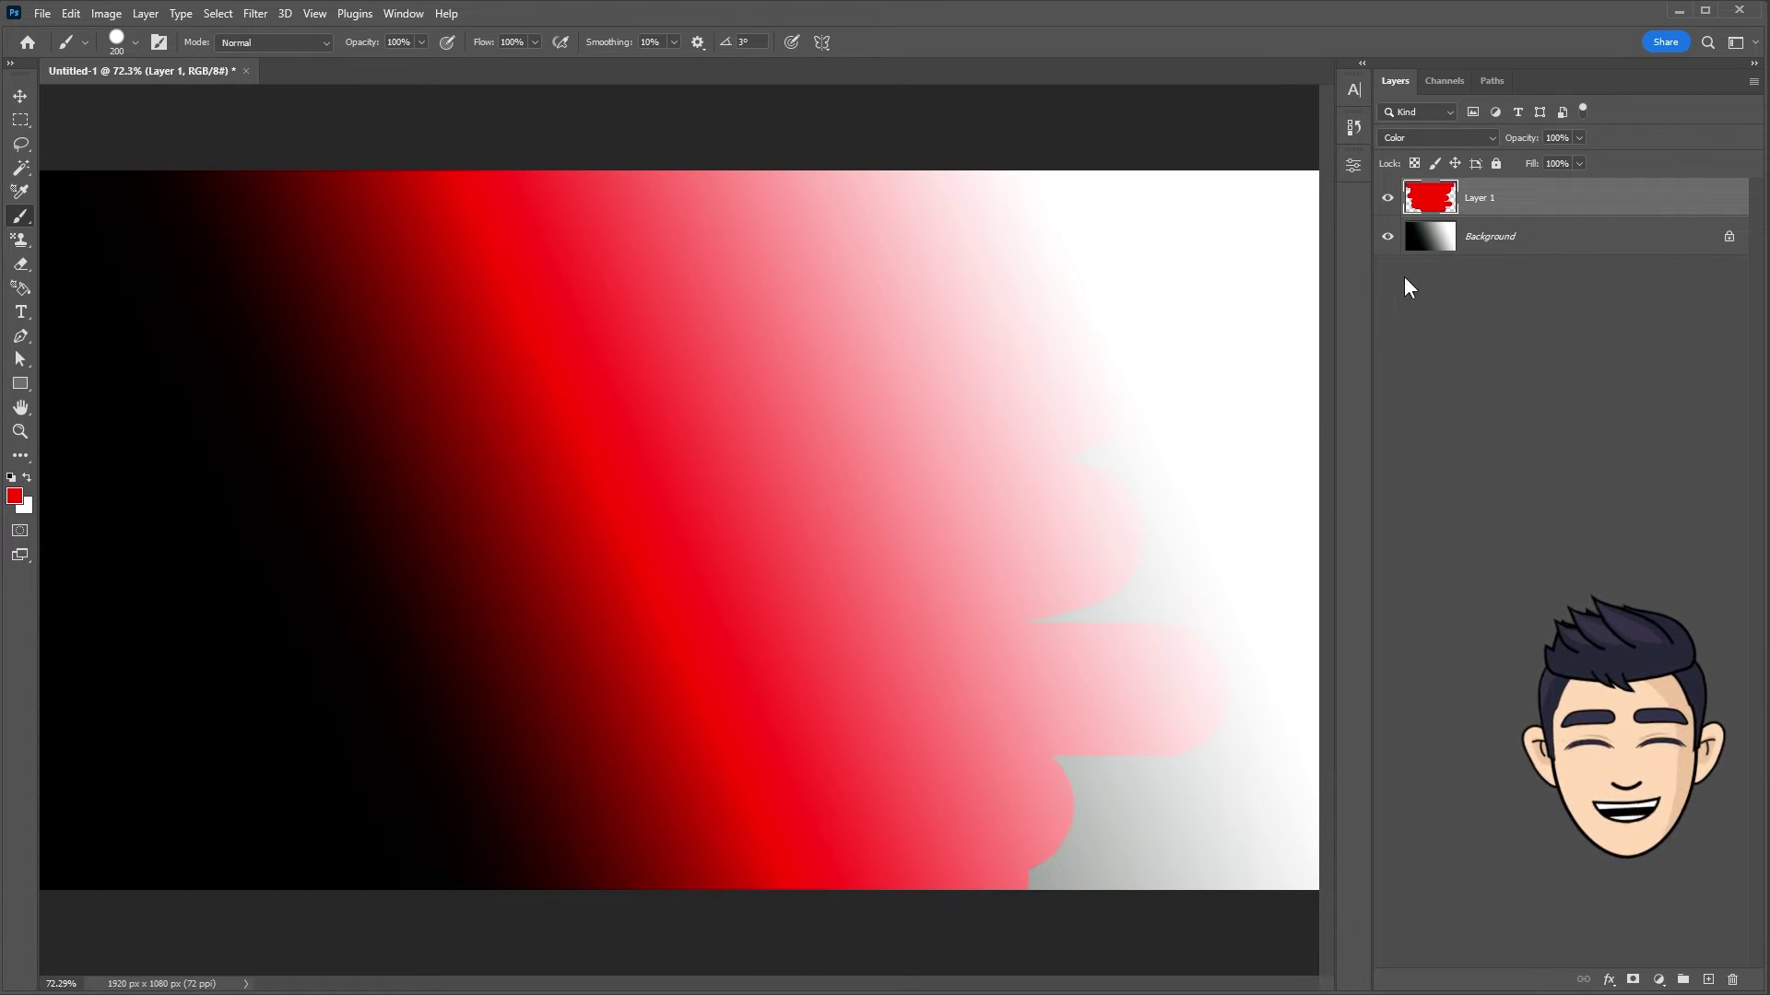
pyautogui.hotkey('alt', 'BackSpace')
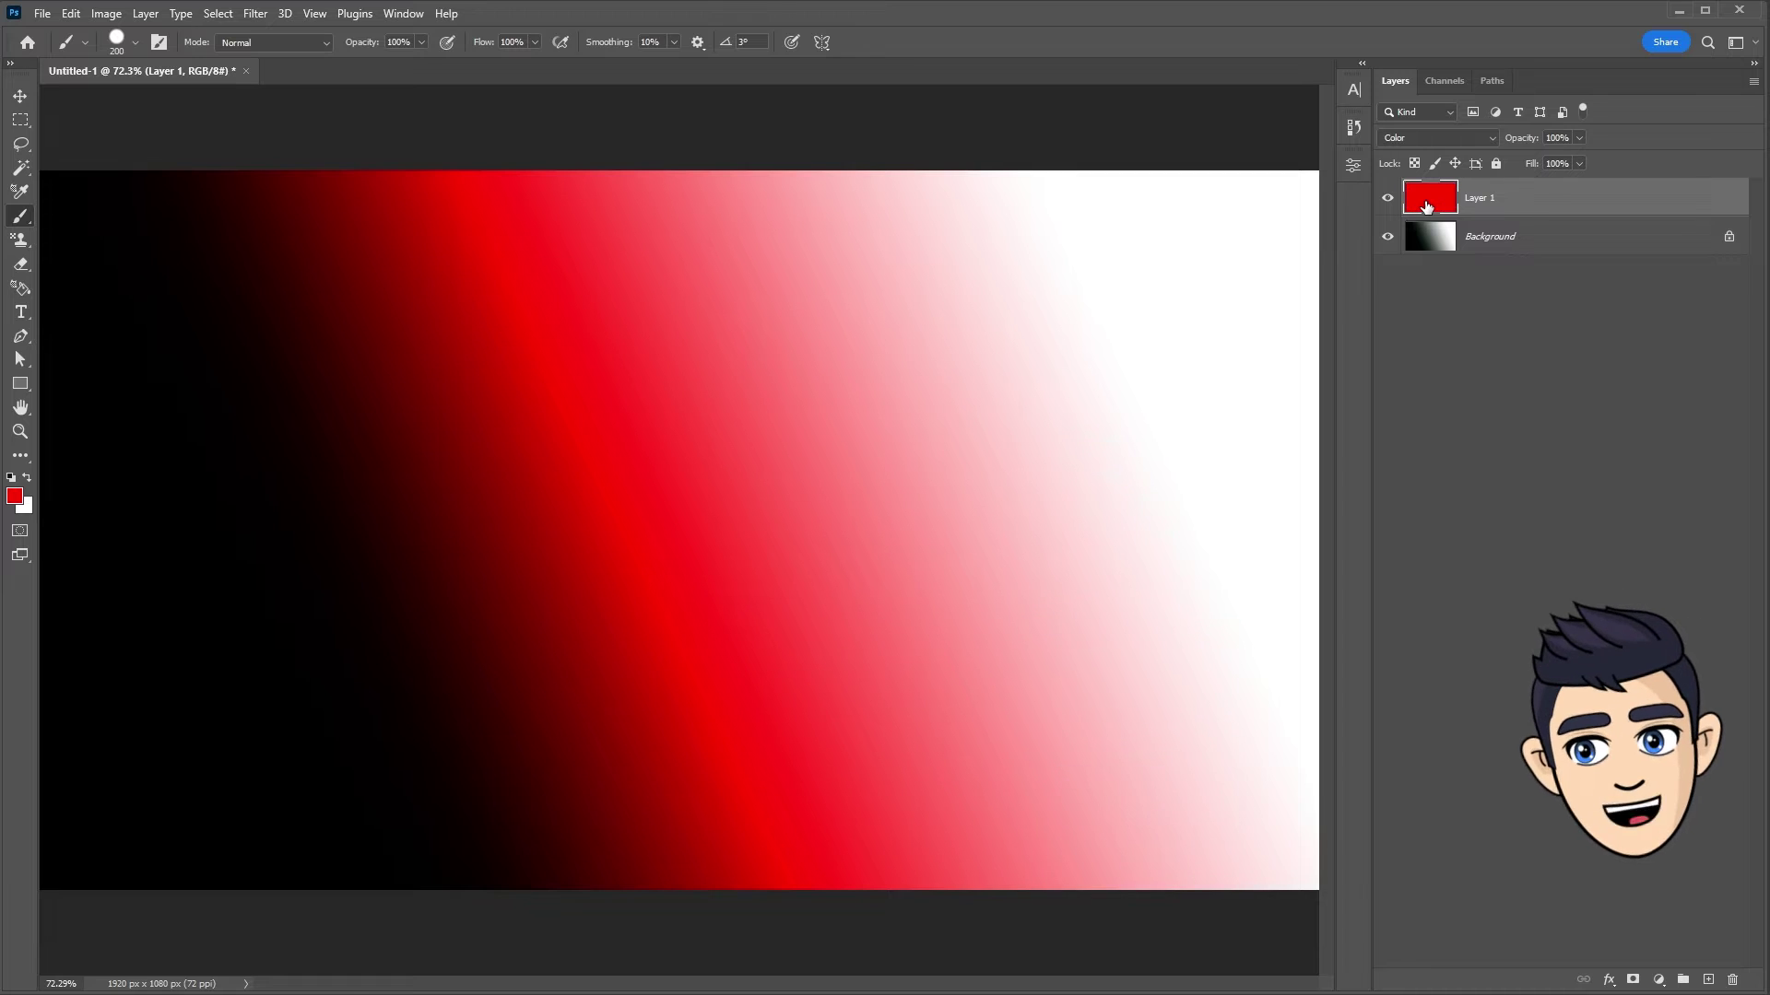
pyautogui.click(1388, 200)
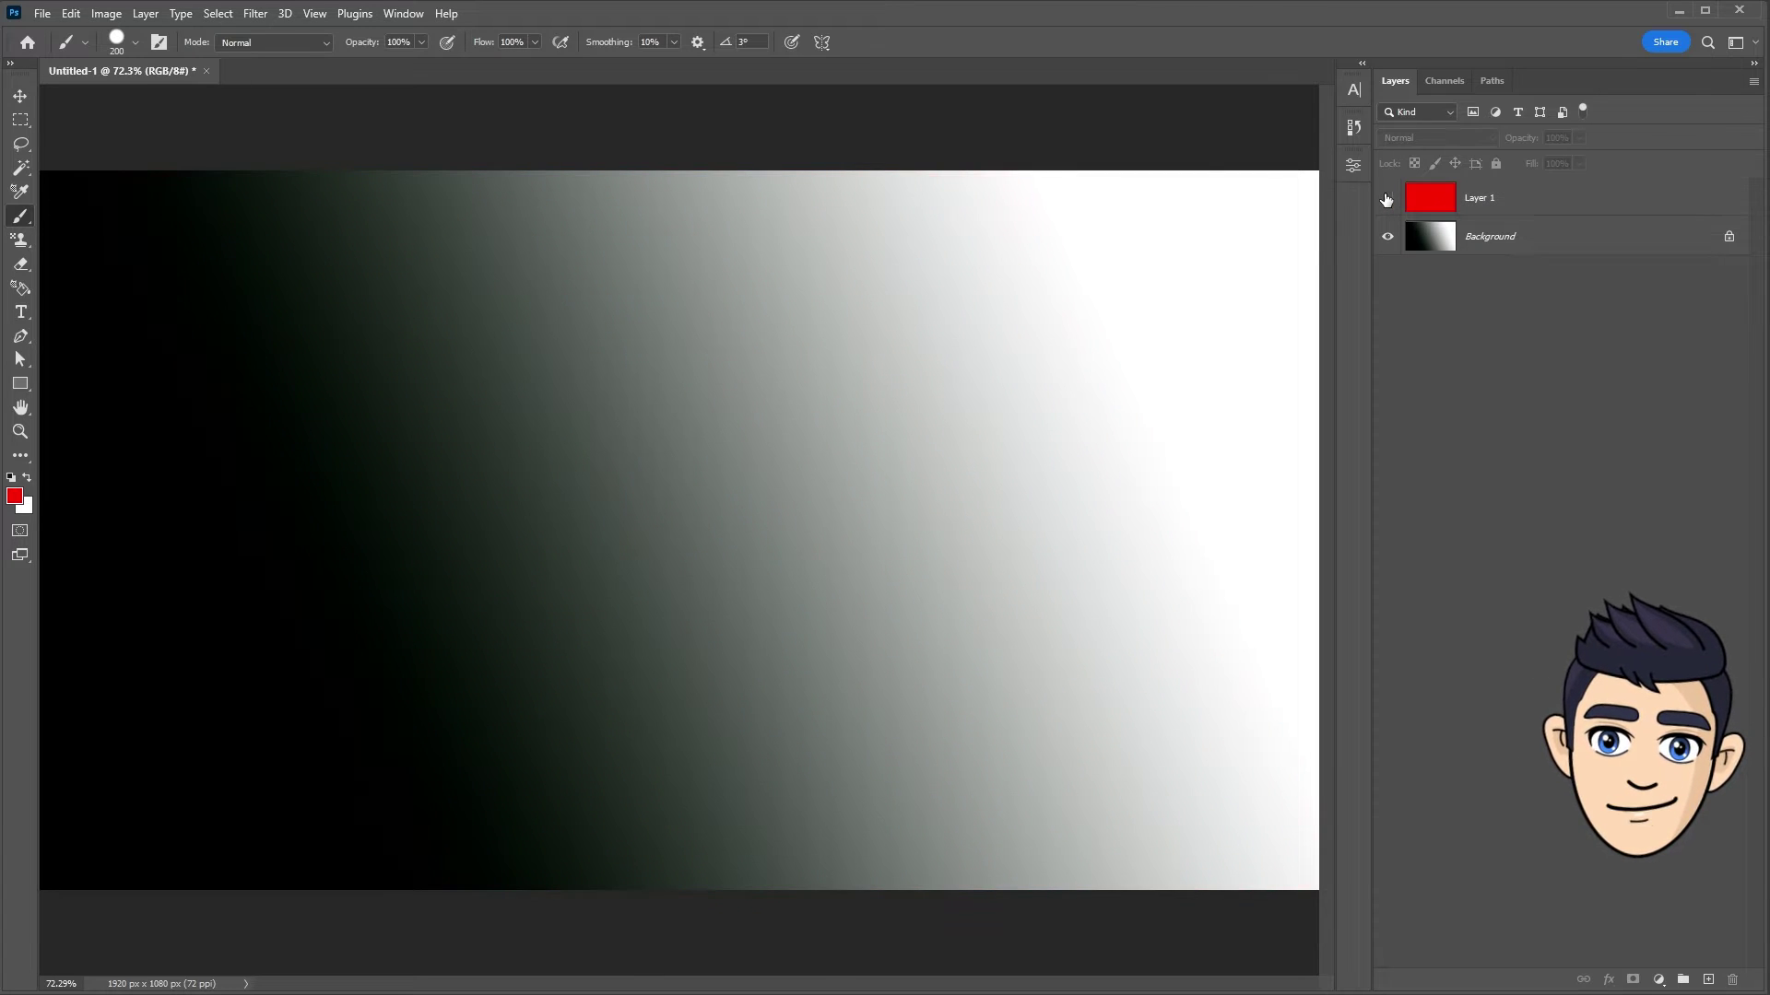
pyautogui.click(1387, 199)
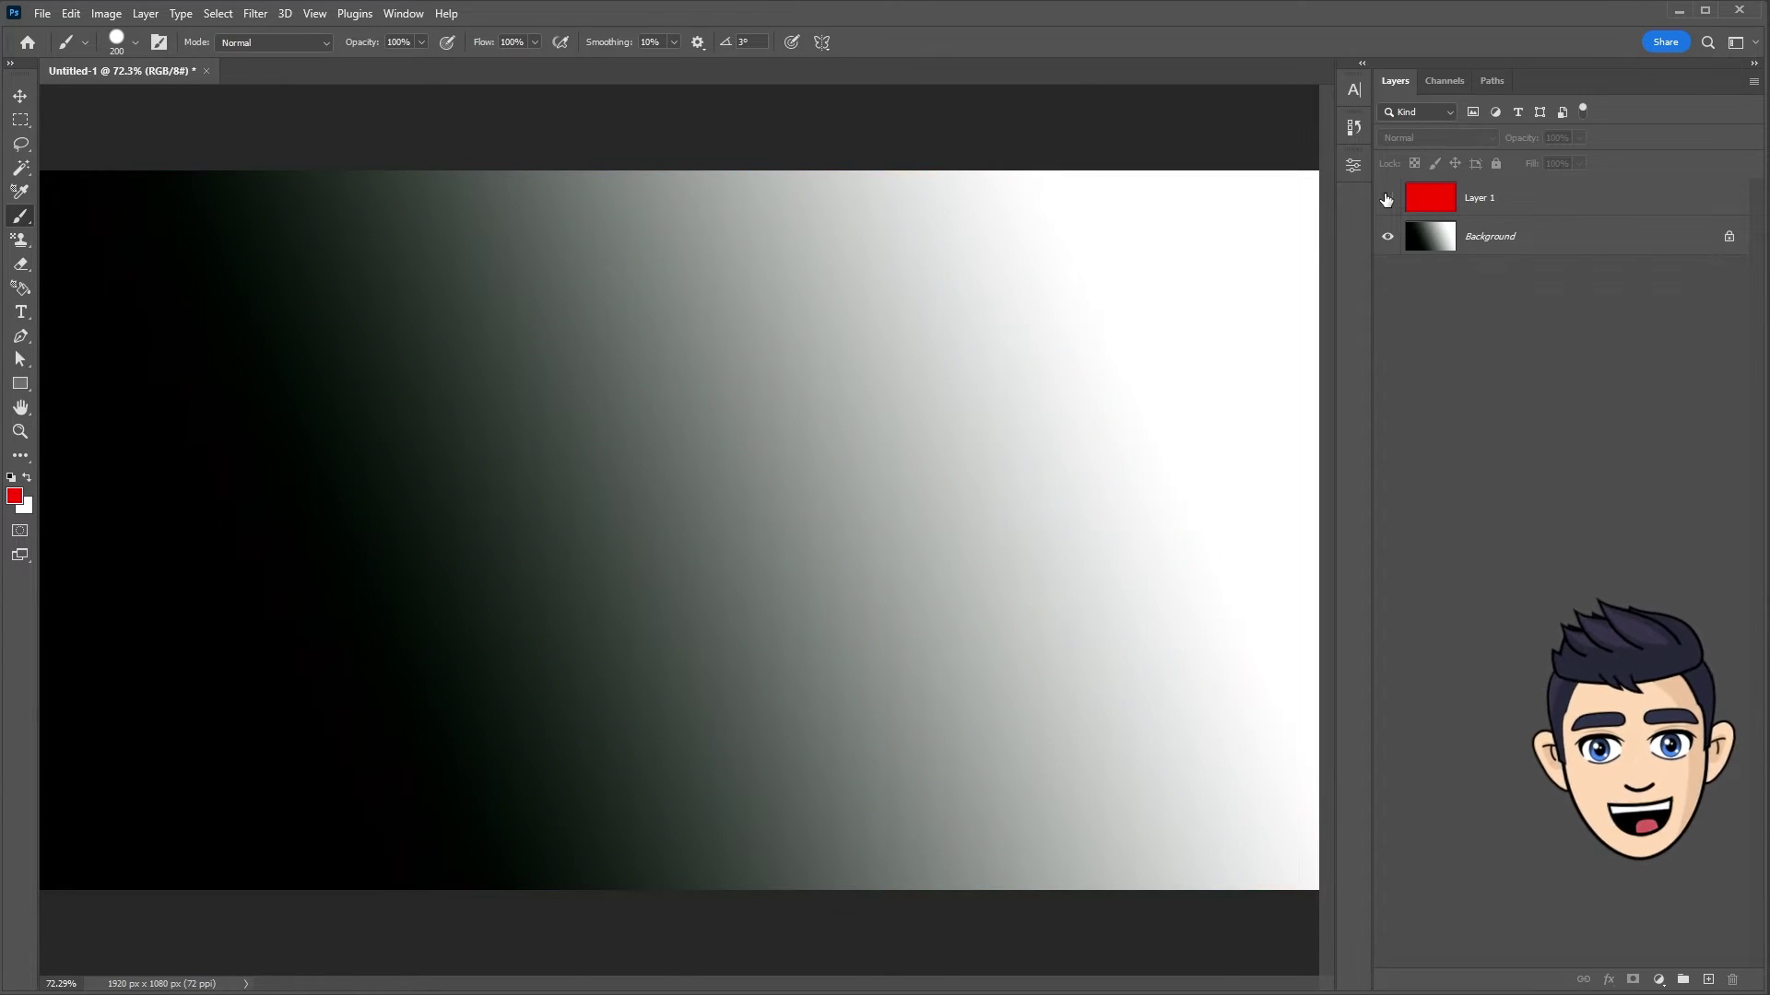
pyautogui.click(1386, 200)
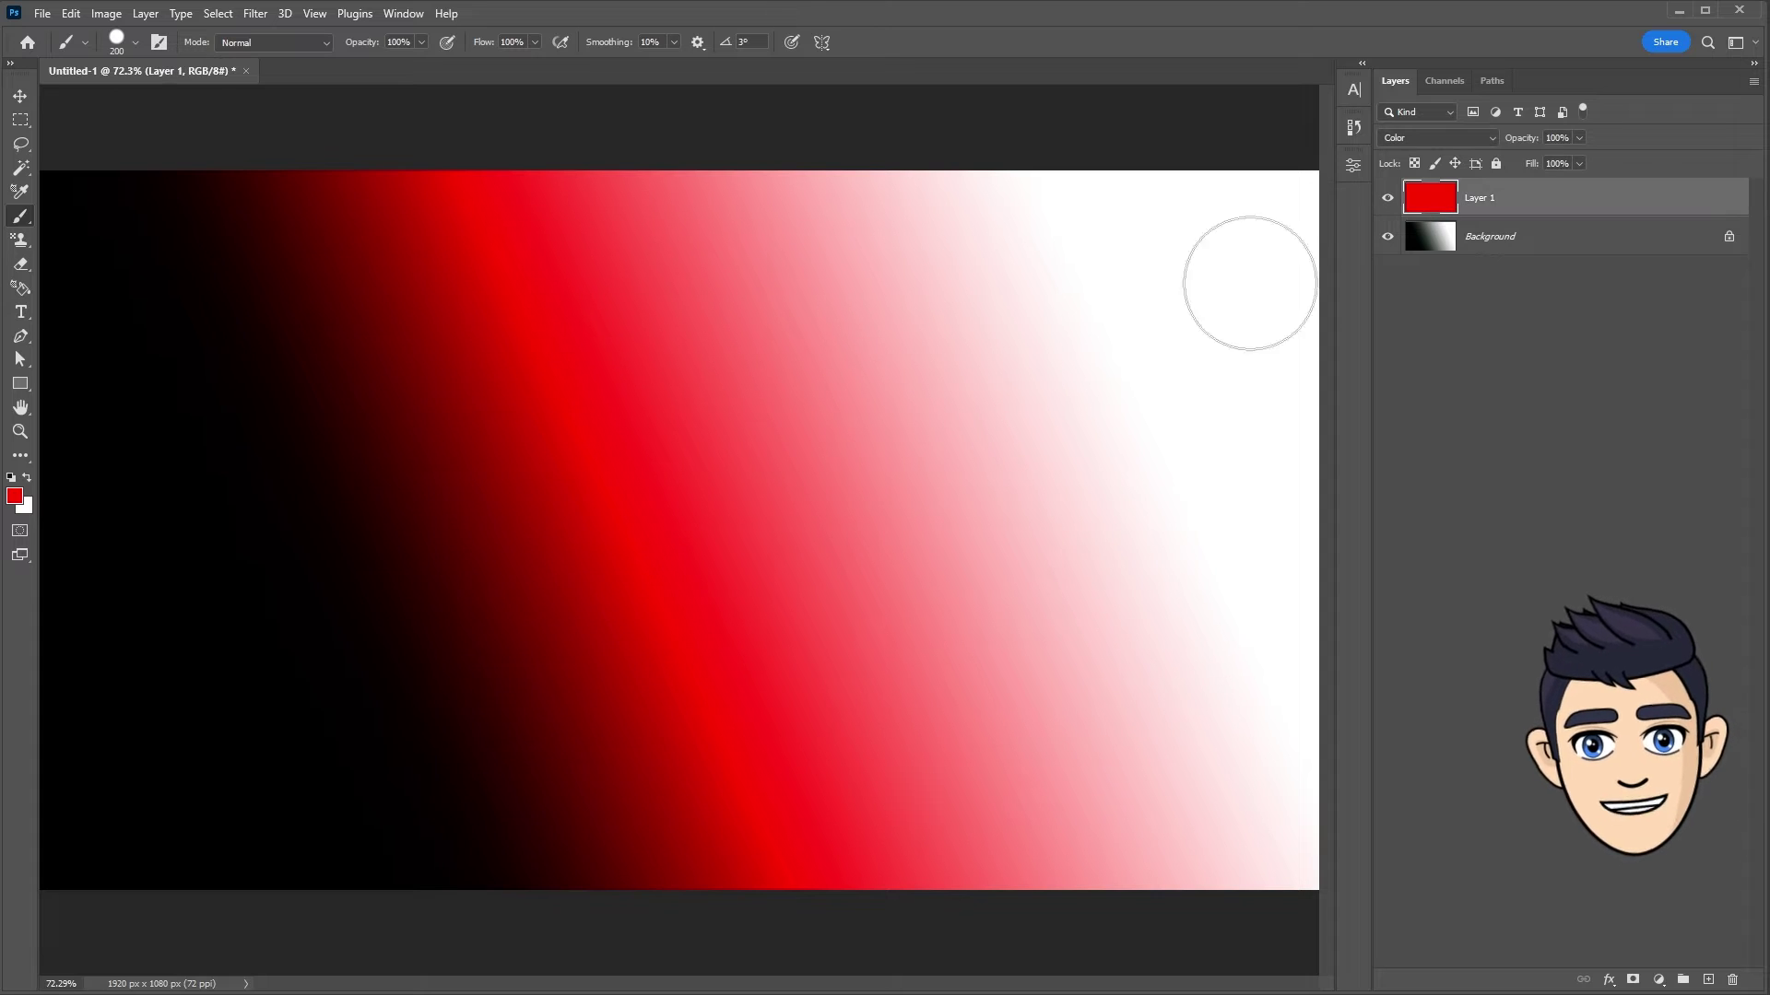
# Make blue the foreground colour and paint the top band with a 500 px brush.
pyautogui.click(14, 497)
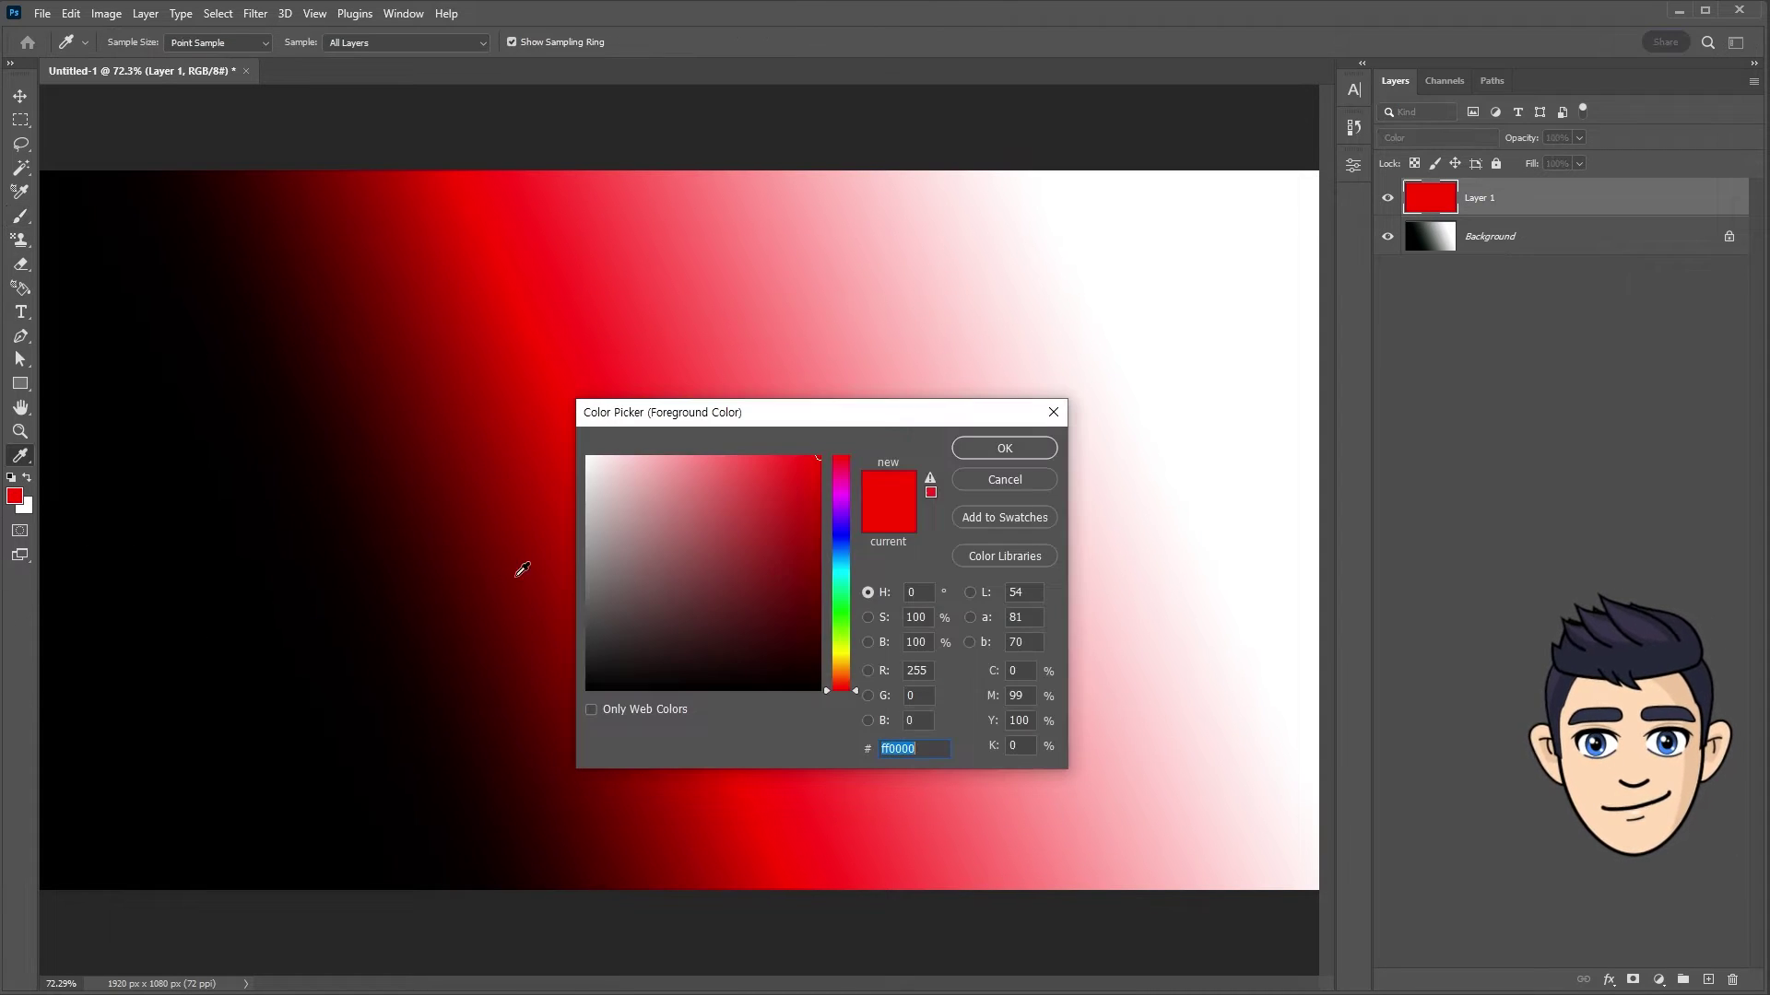
pyautogui.click(841, 533)
pyautogui.click(961, 448)
pyautogui.press('b')
pyautogui.press(']')
pyautogui.press(']')
pyautogui.press(']')
pyautogui.press(']')
pyautogui.moveTo(368, 304)
pyautogui.mouseDown()
pyautogui.moveTo(848, 304)
pyautogui.moveTo(1118, 636)
pyautogui.moveTo(1067, 790)
pyautogui.moveTo(645, 510)
pyautogui.mouseUp()
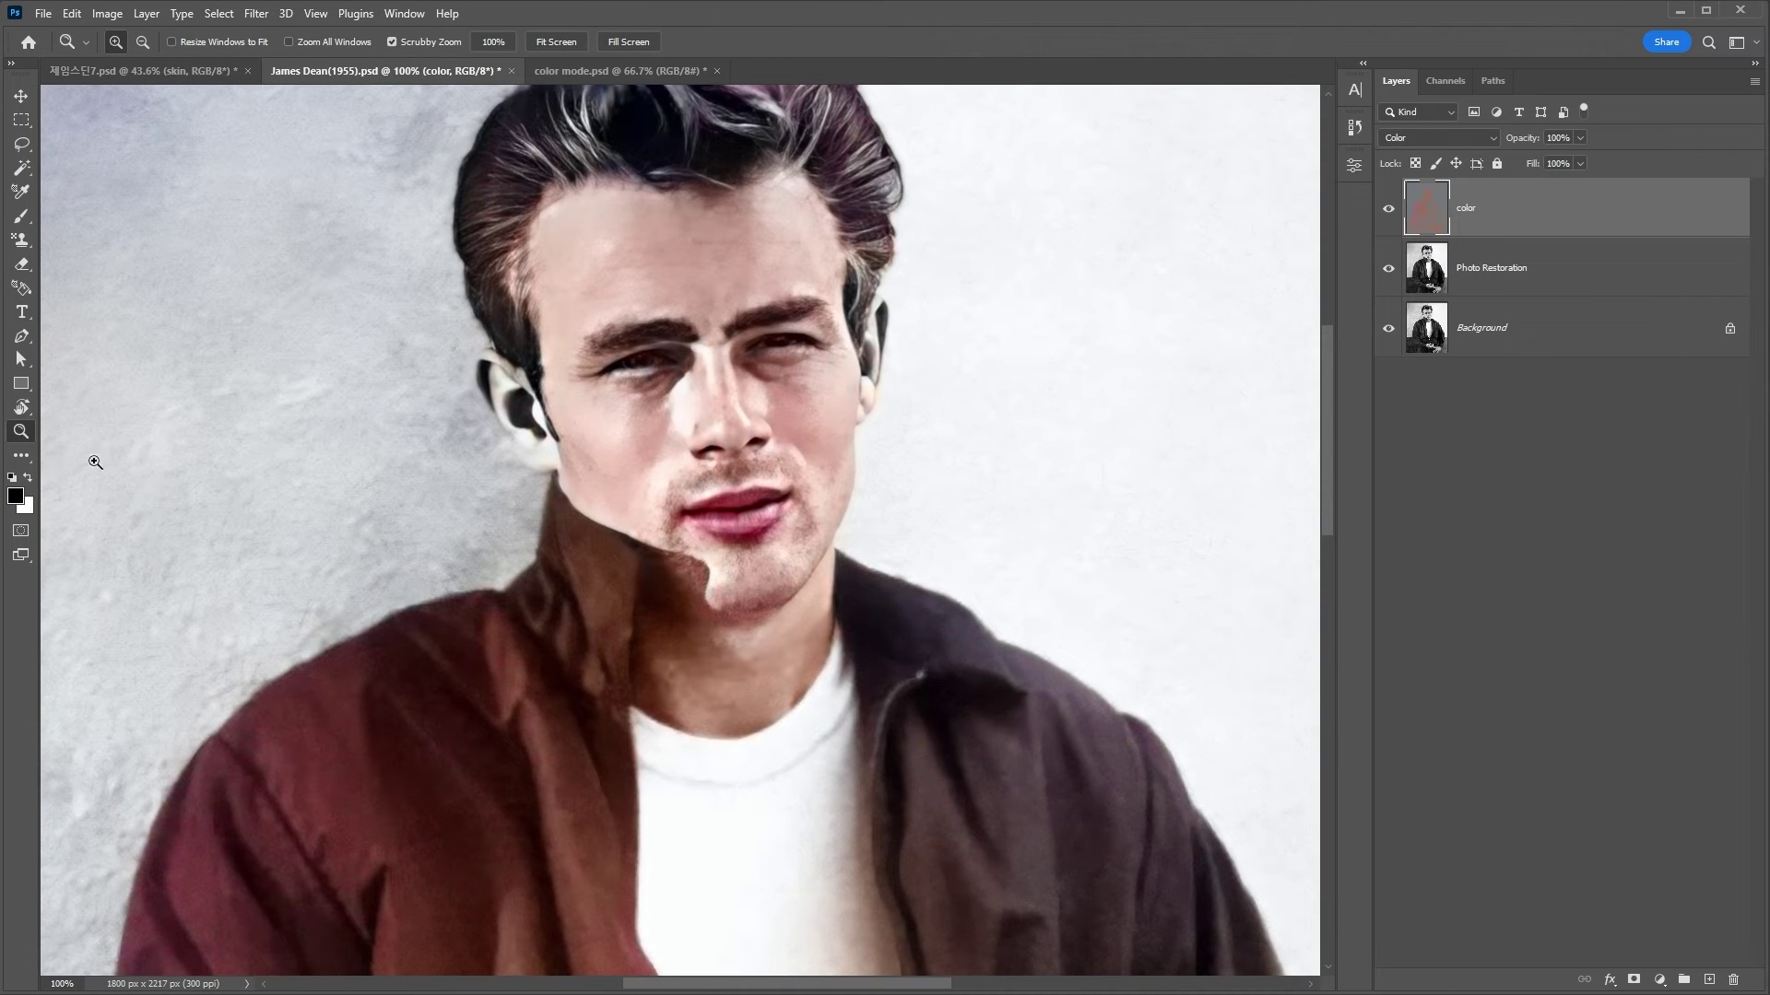
# Zoom to 200% on the ear, center the face, and select the Brush tool.
pyautogui.click(554, 387)
pyautogui.moveTo(555, 408); pyautogui.dragTo(455, 484)
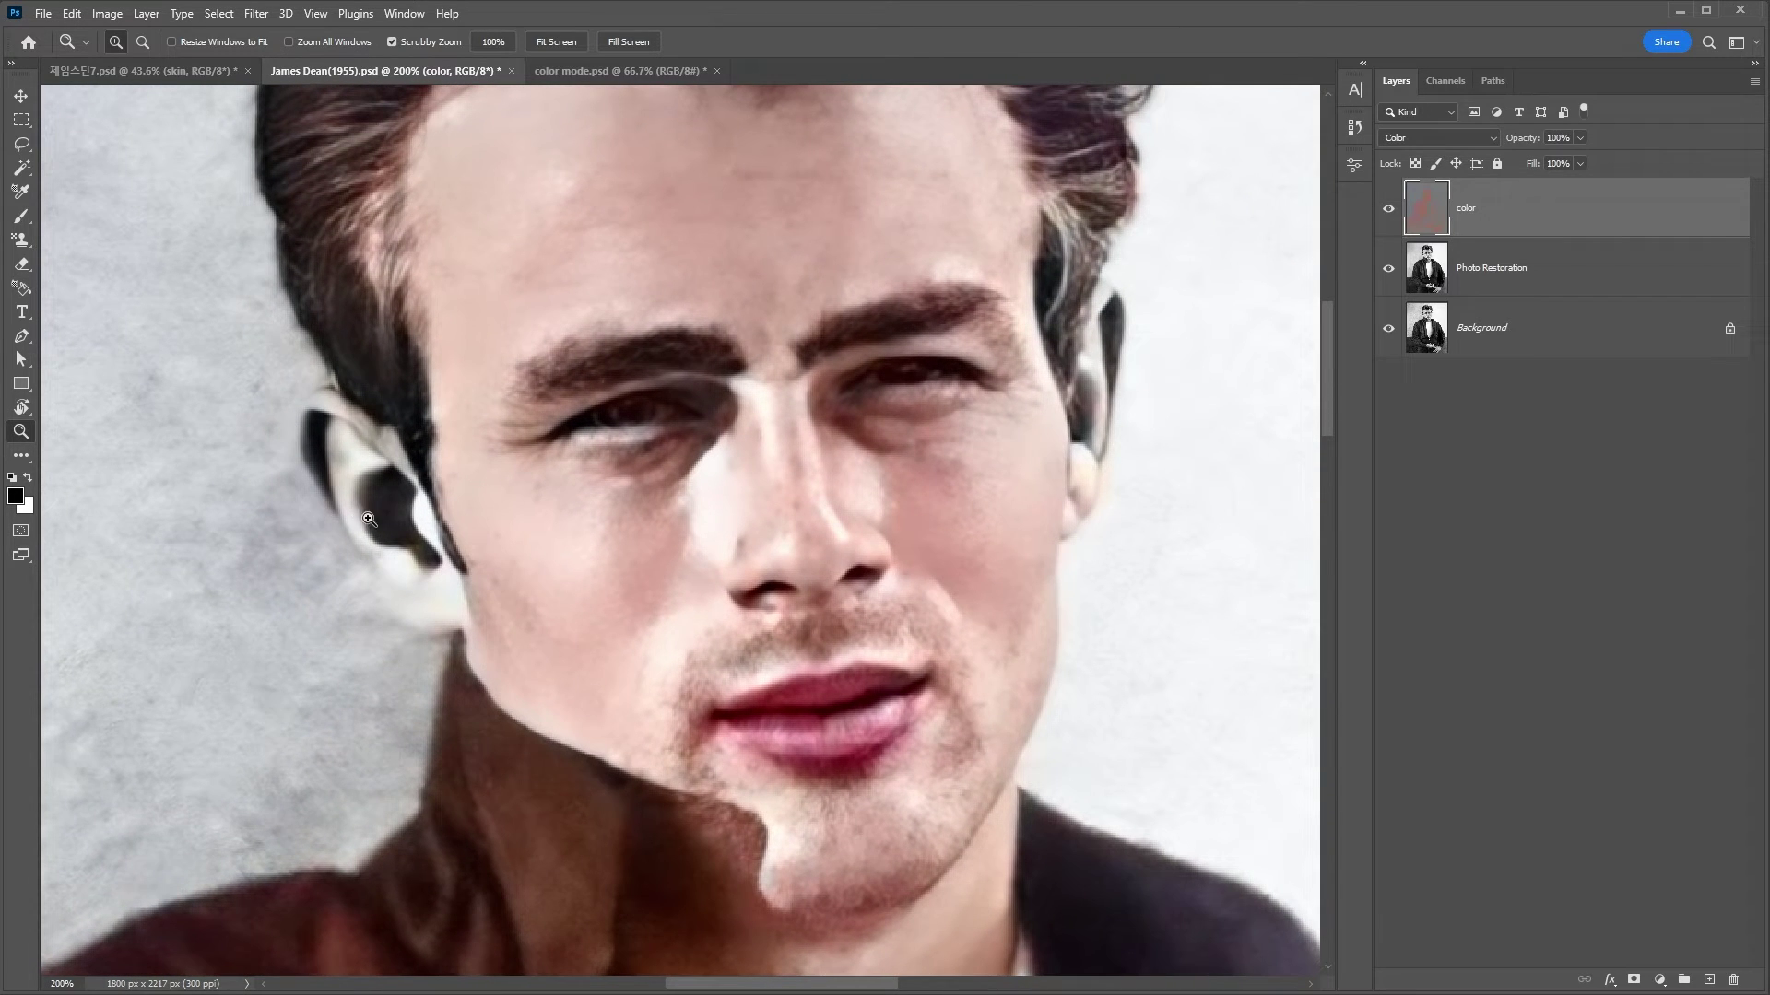
pyautogui.click(23, 220)
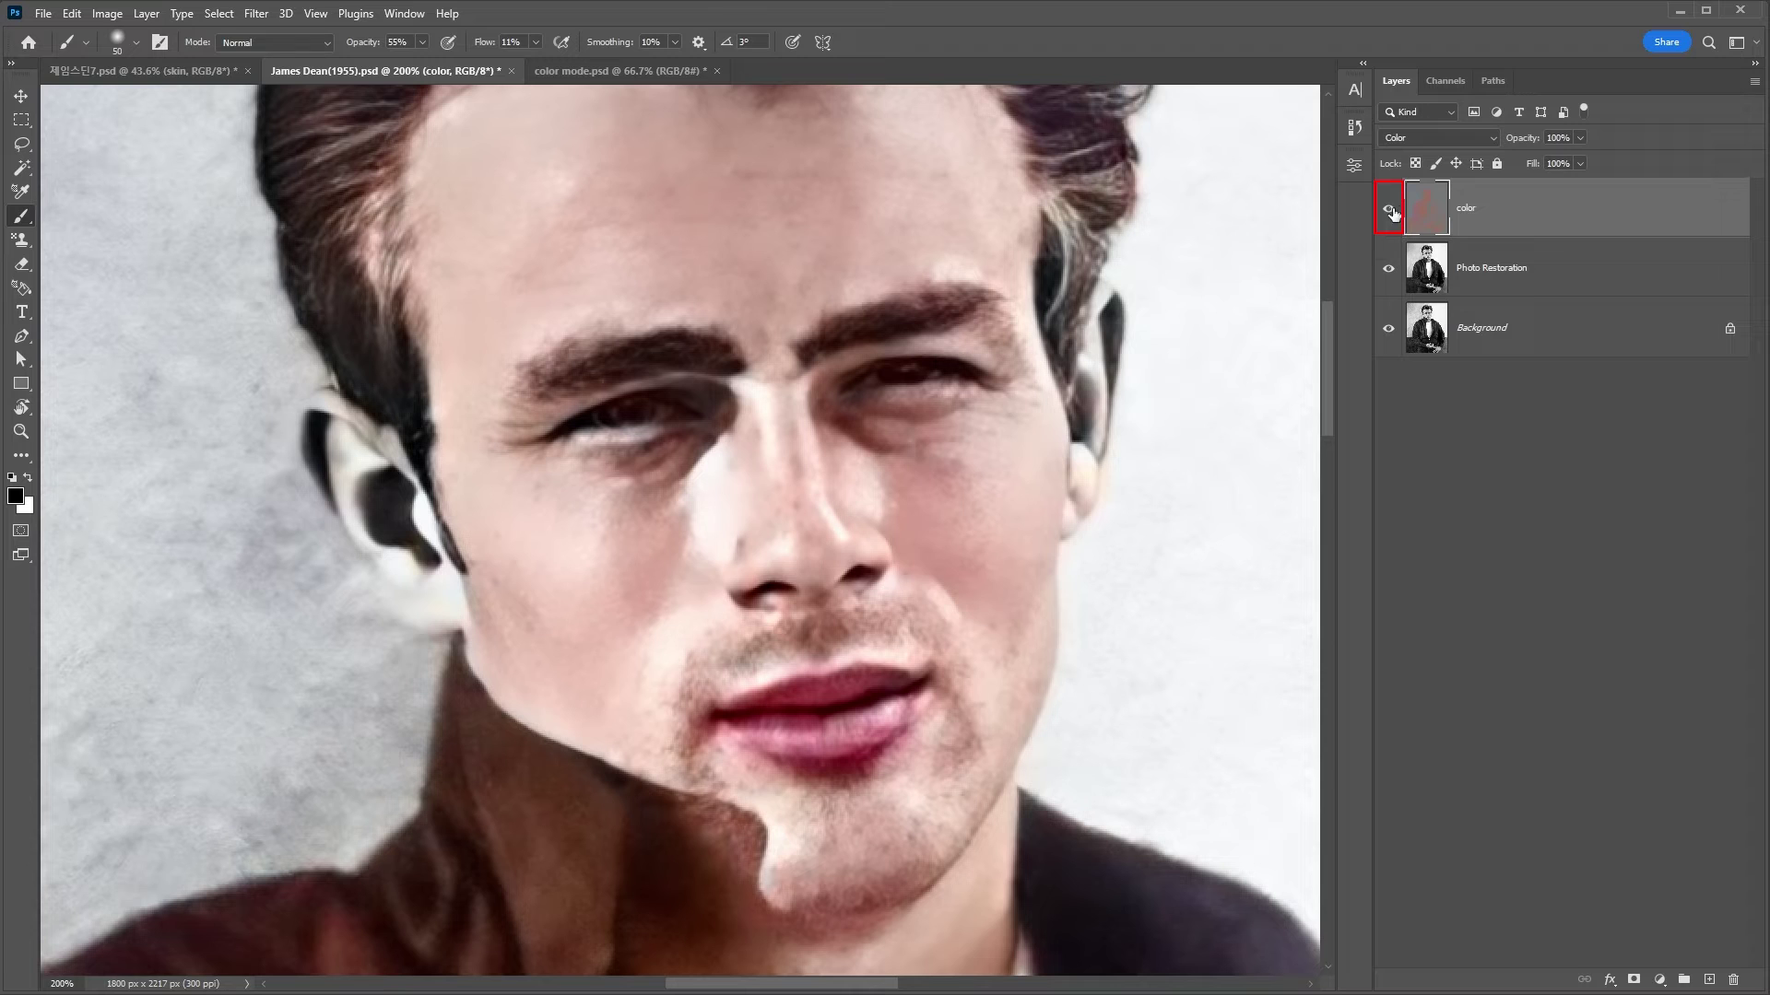
# Solo the 'color' layer, sample a brown skin tone with the Eyedropper, then show all layers.
pyautogui.press('alt')
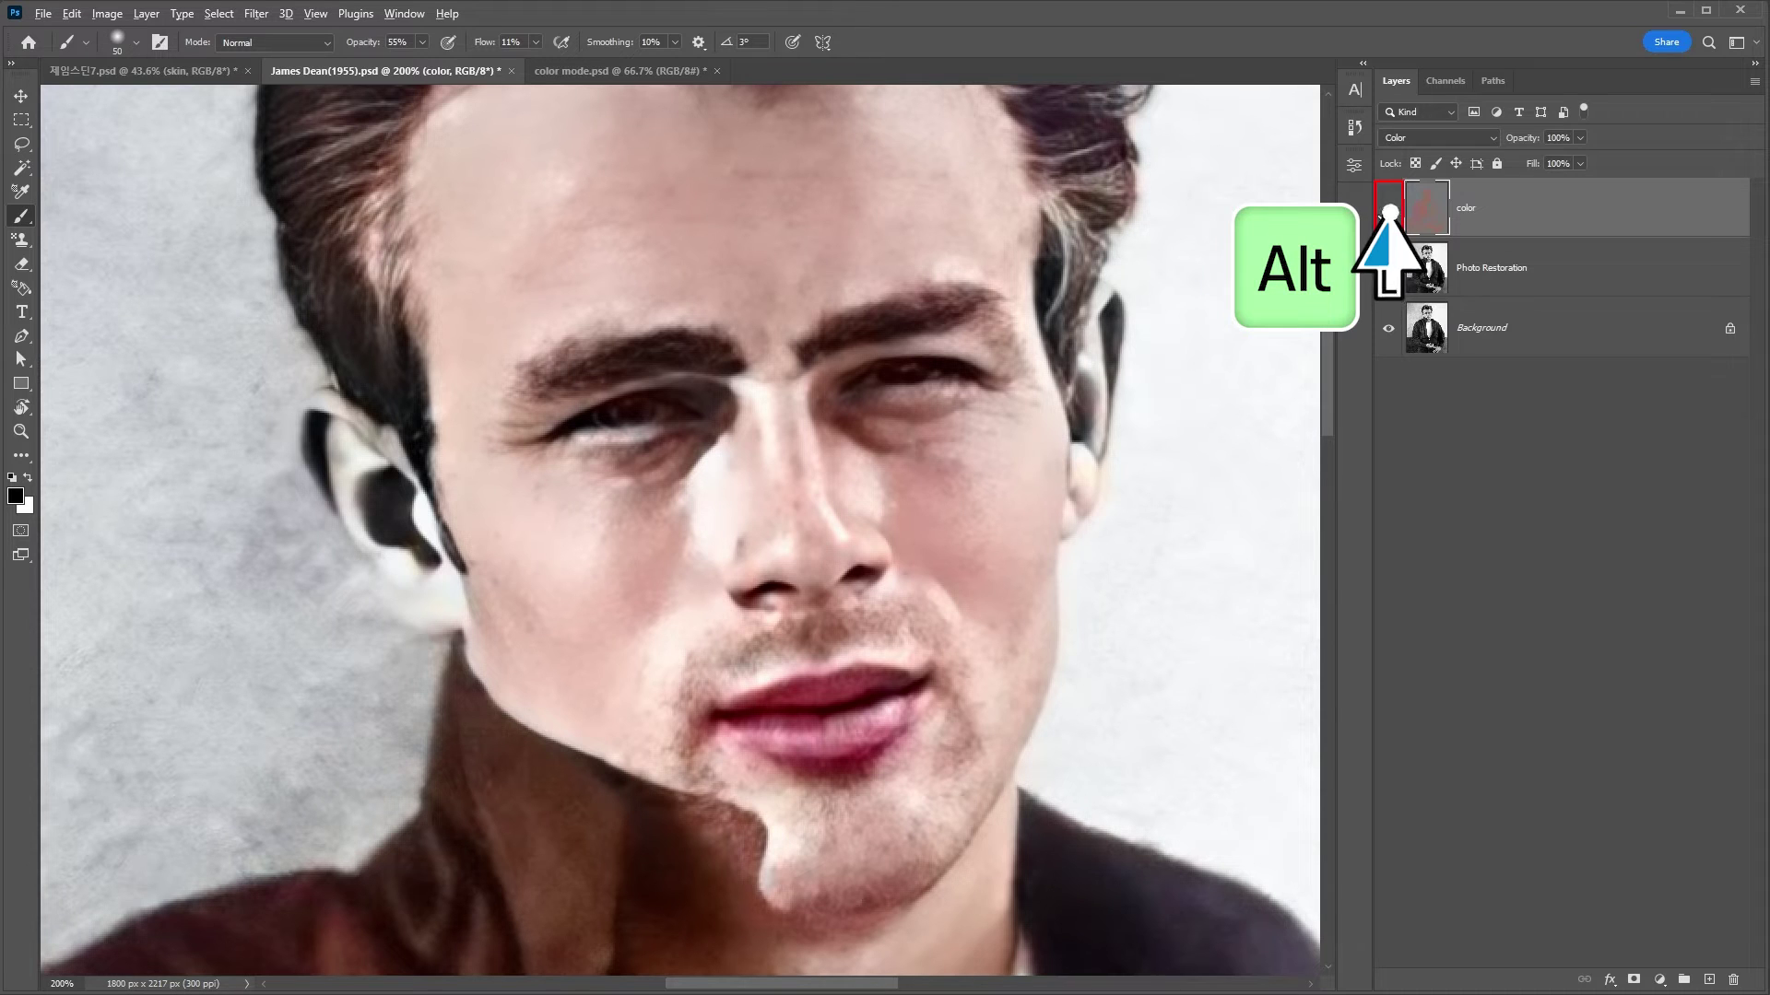
pyautogui.keyDown('alt'); pyautogui.click(1388, 210); pyautogui.keyUp('alt')
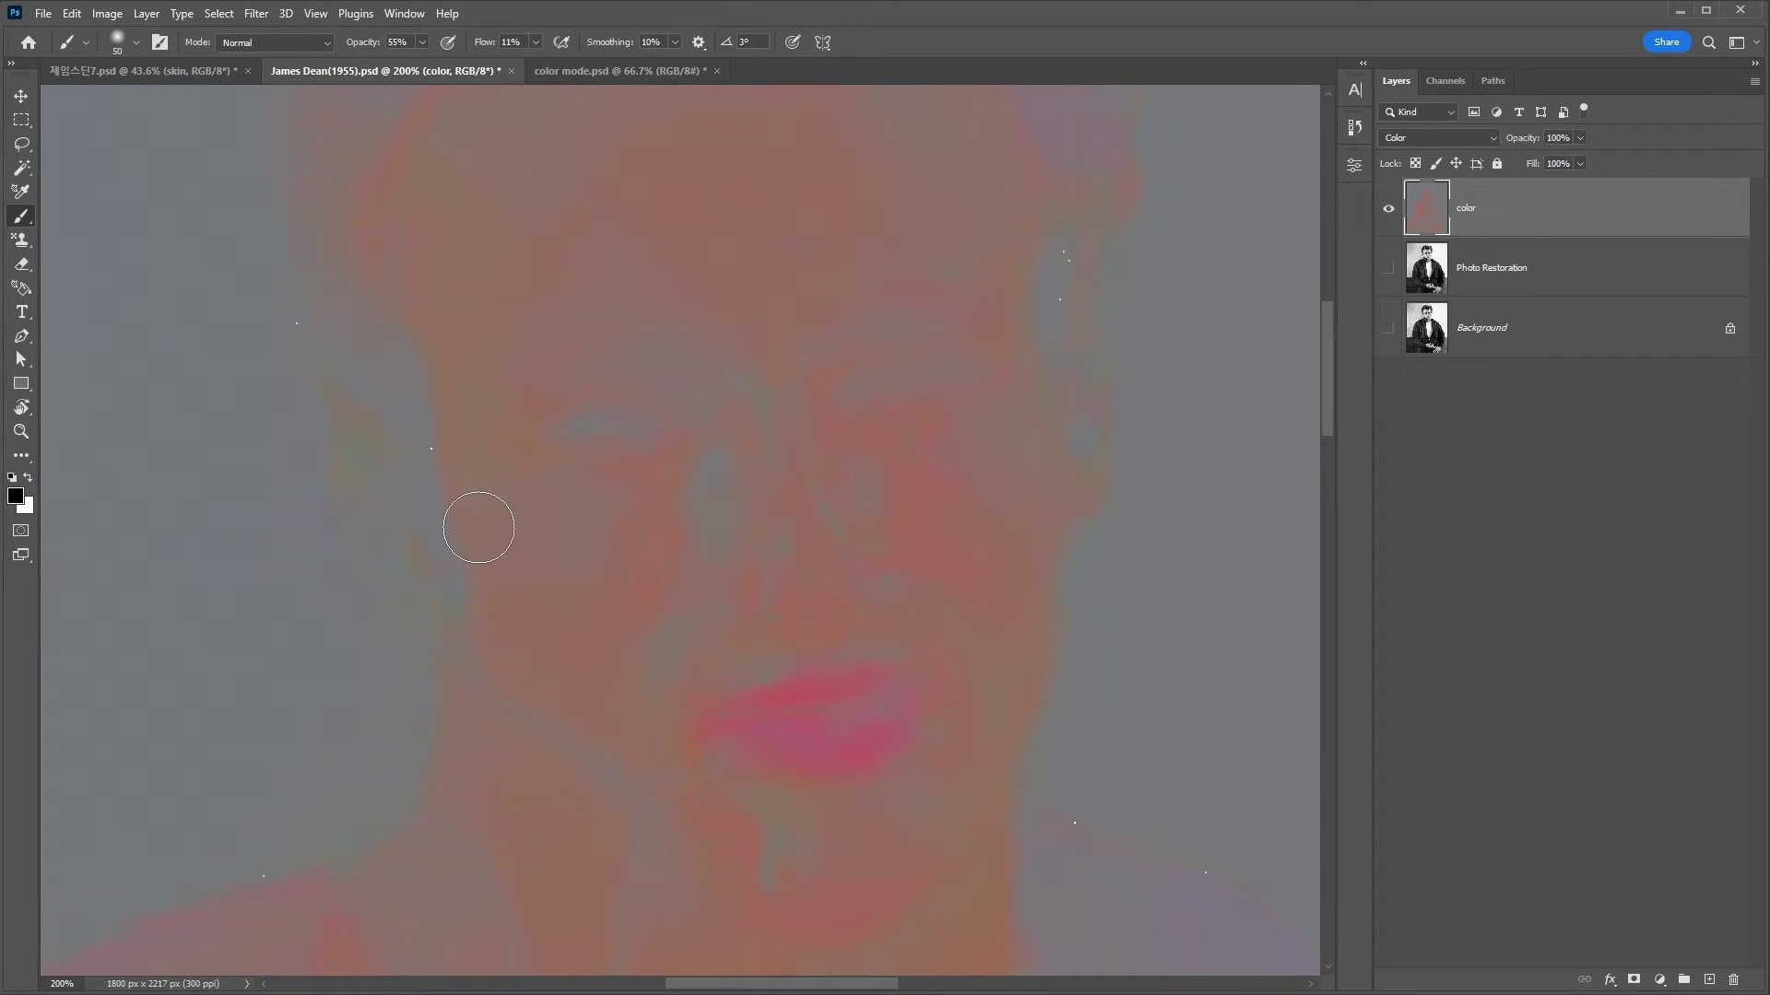
pyautogui.press('i')
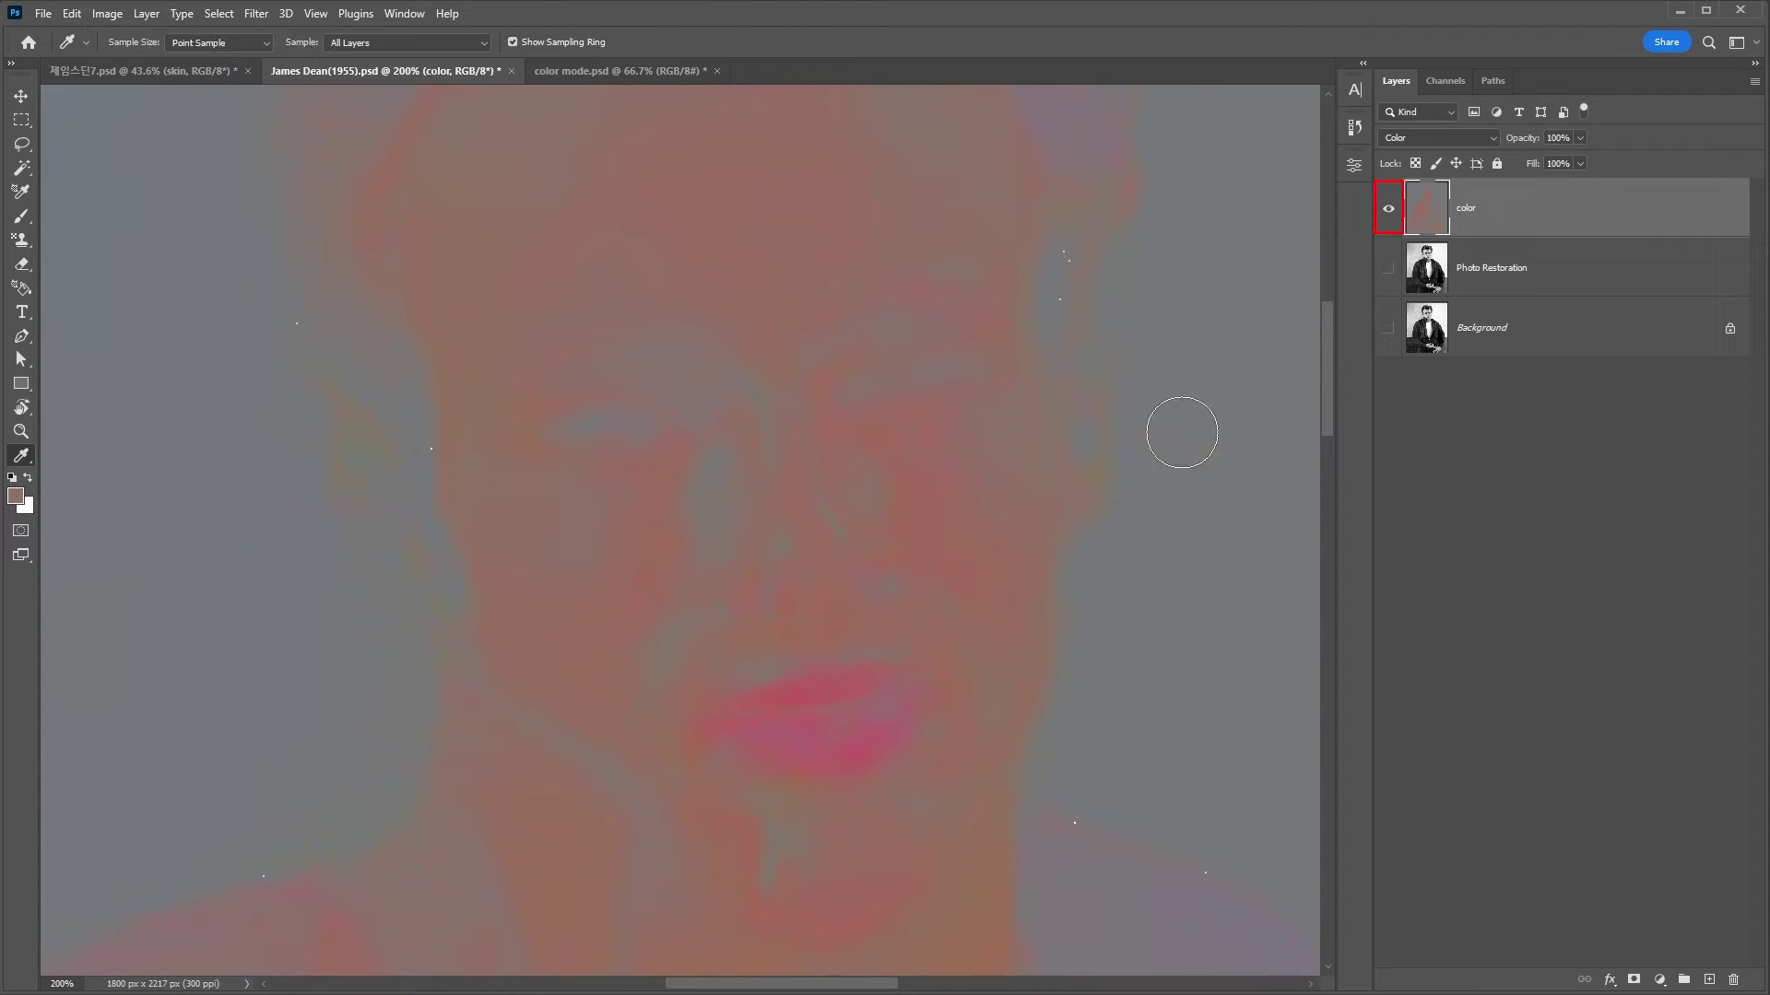
pyautogui.keyDown('alt'); pyautogui.click(1389, 210); pyautogui.keyUp('alt')
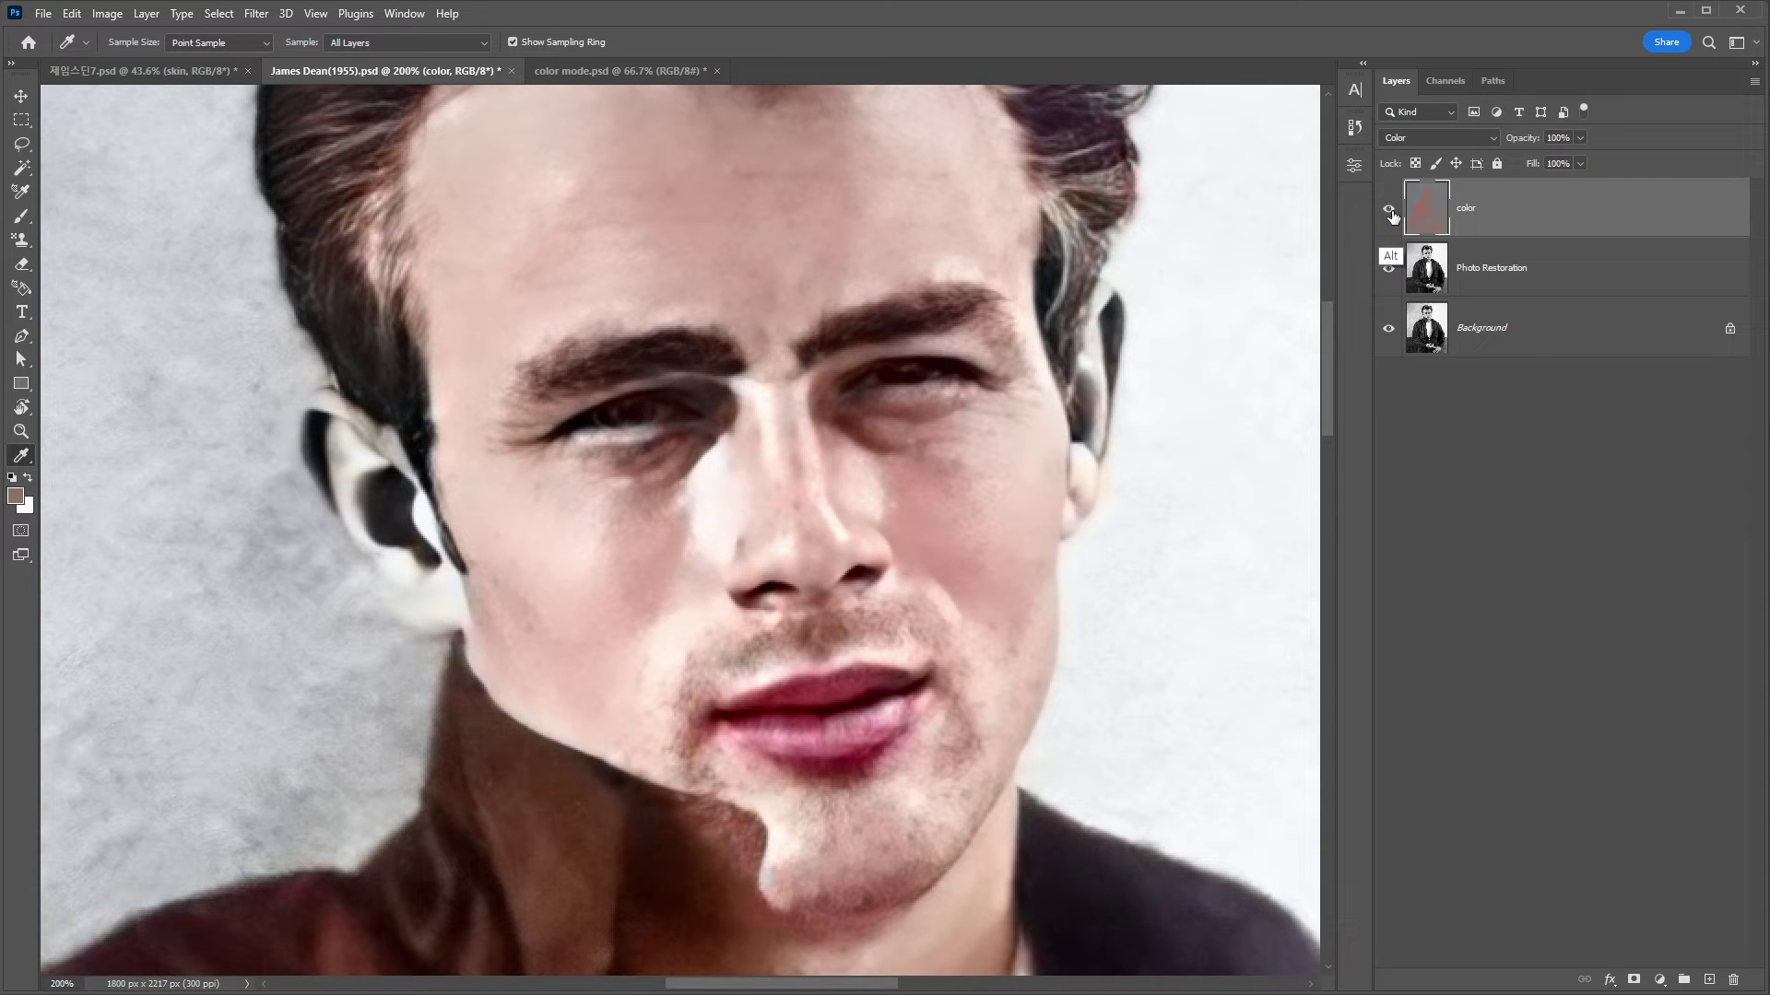
# Brush skin tone over the left ear with a shrinking brush, then pan to the chin.
pyautogui.press('b')
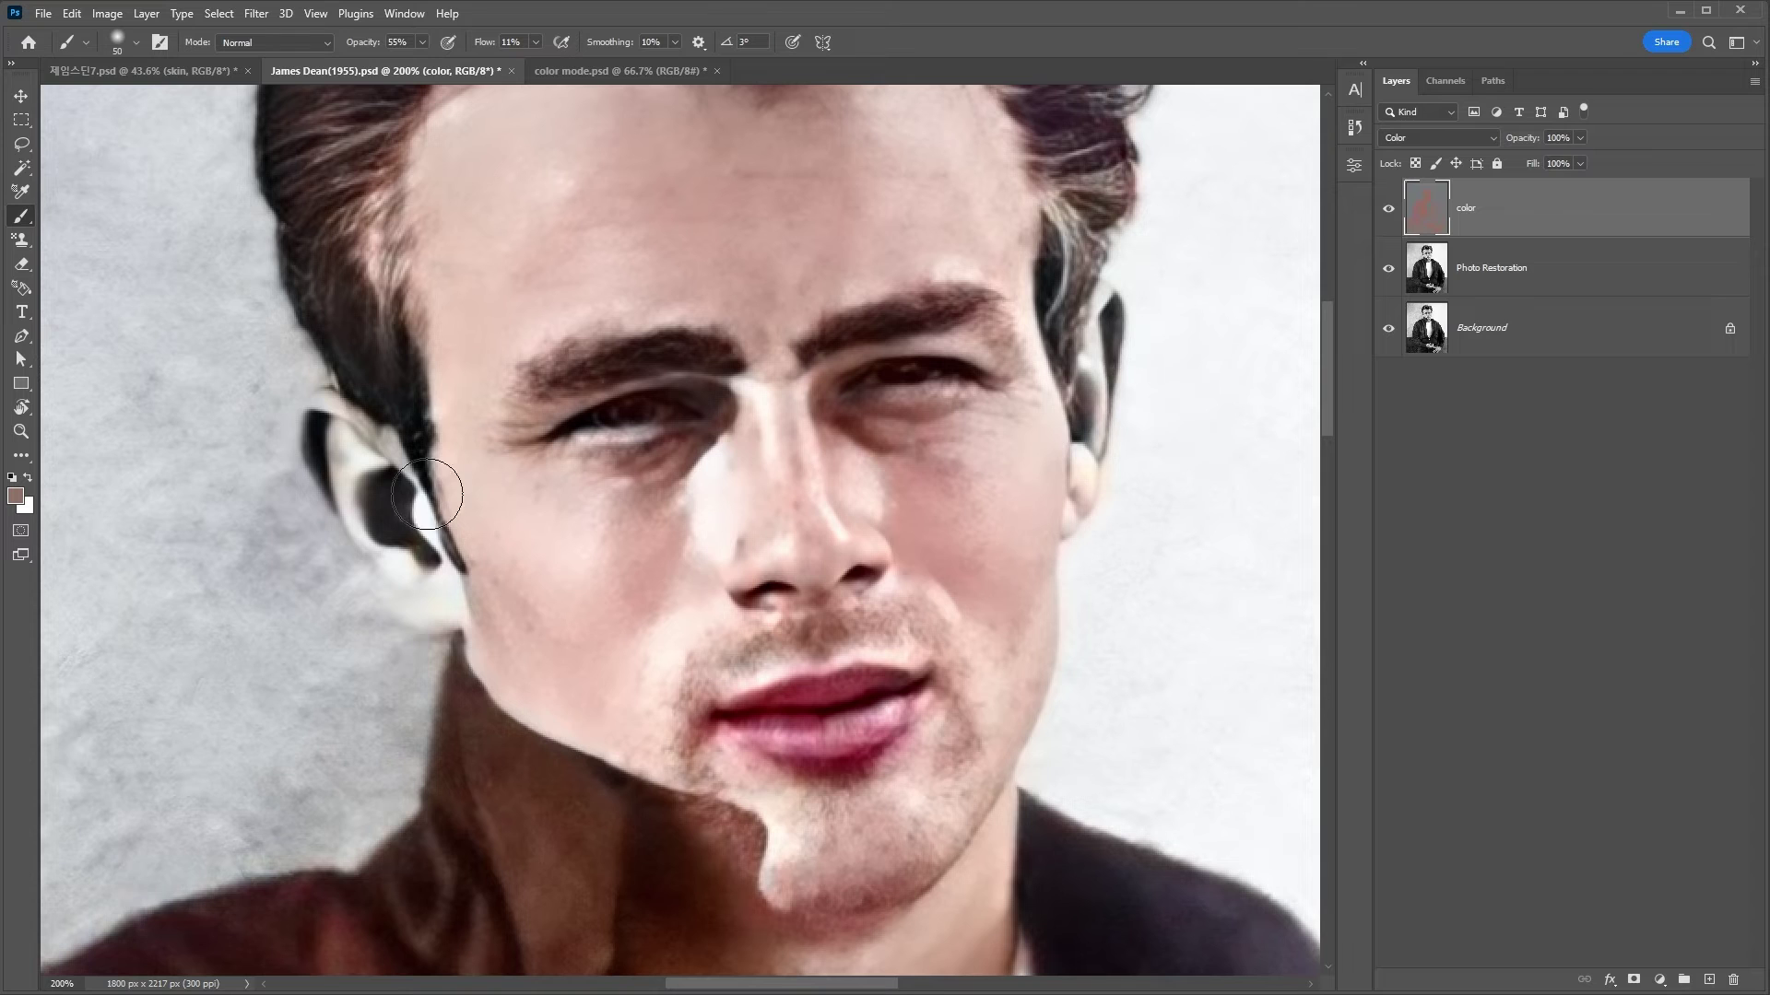
pyautogui.moveTo(347, 447); pyautogui.dragTo(396, 493)
pyautogui.press('[')
pyautogui.press('[')
pyautogui.press('[')
pyautogui.moveTo(397, 493)
pyautogui.mouseDown()
pyautogui.moveTo(404, 578)
pyautogui.moveTo(347, 504)
pyautogui.mouseUp()
pyautogui.press('[')
pyautogui.press('[')
pyautogui.press('[')
pyautogui.moveTo(780, 651); pyautogui.dragTo(727, 462)
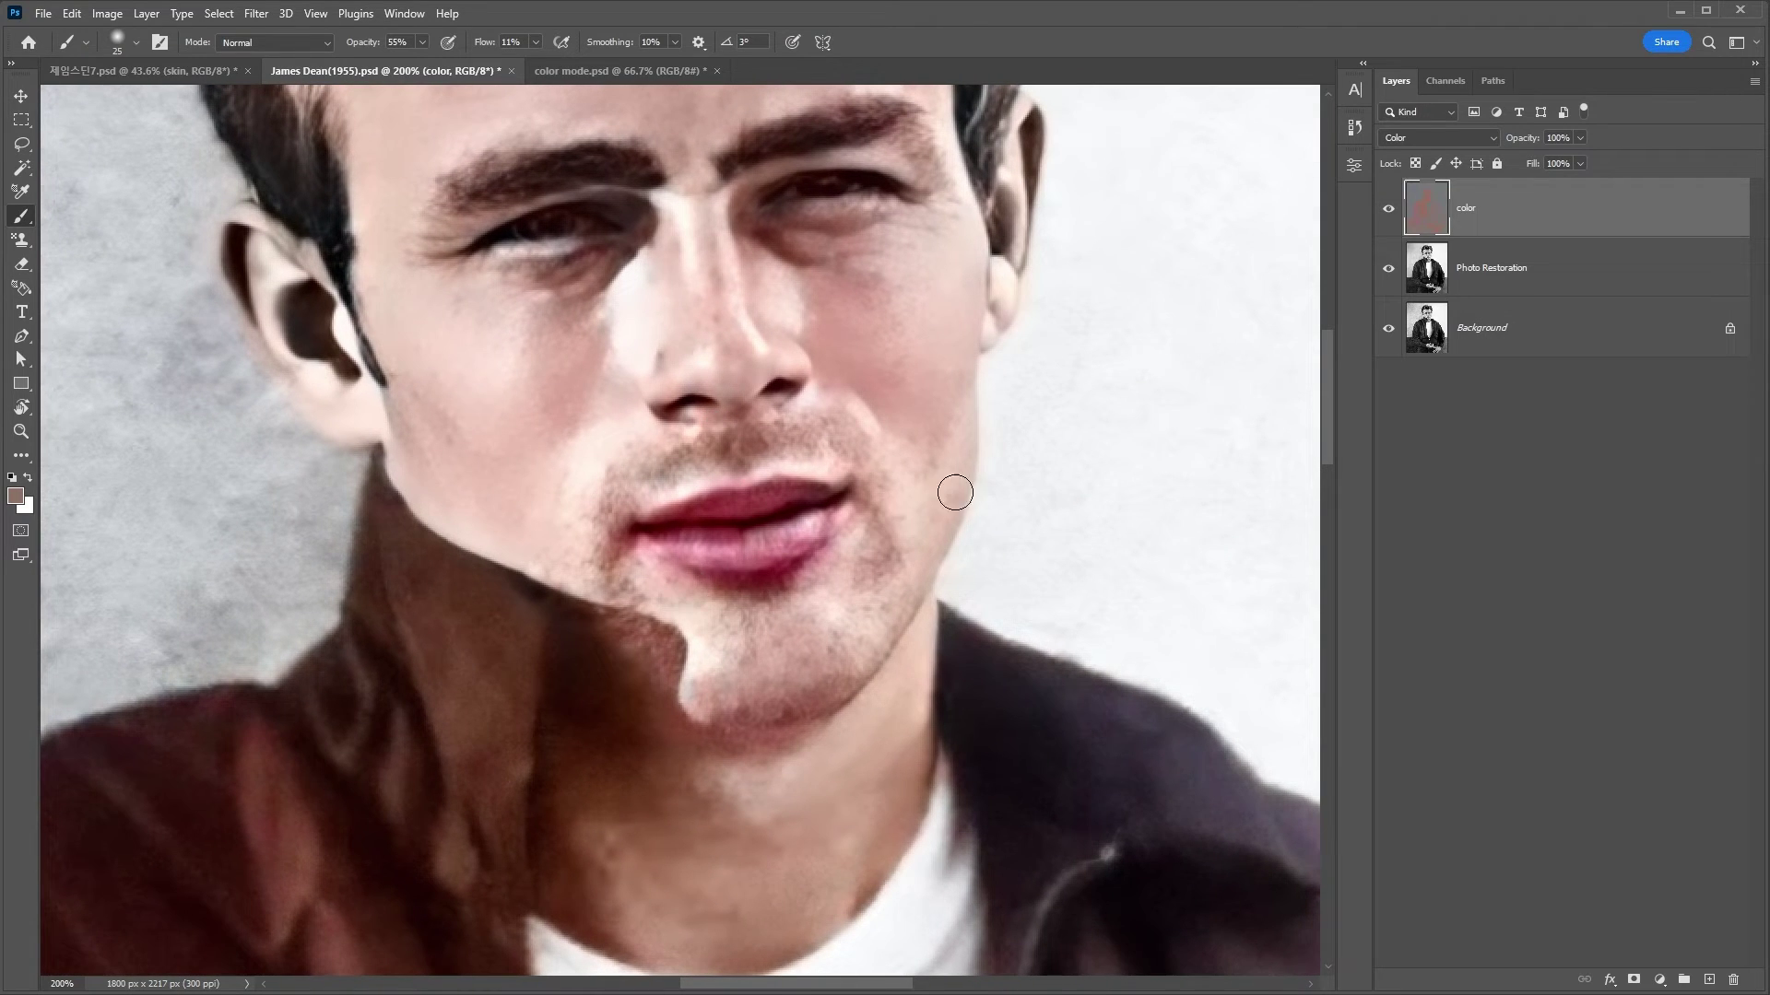
# Sample a fresh skin tone from the soloed 'color' layer and enlarge the brush slightly.
pyautogui.keyDown('alt'); pyautogui.click(1388, 209); pyautogui.keyUp('alt')
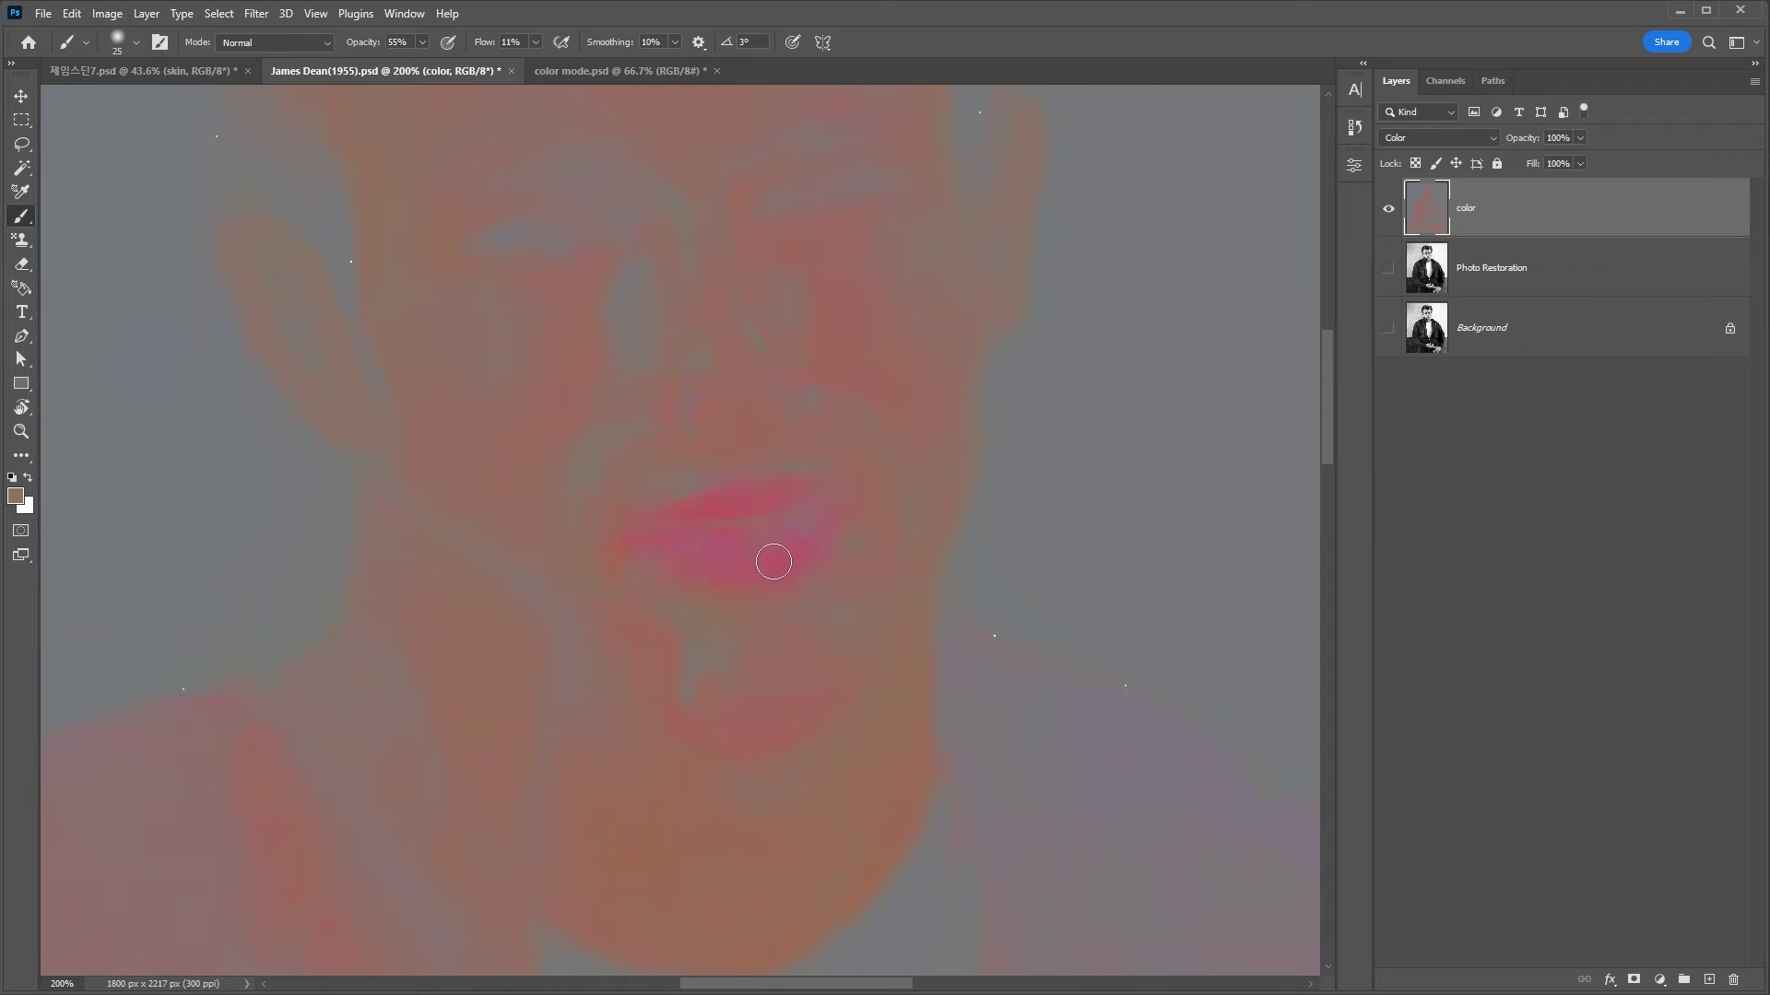
pyautogui.press('i')
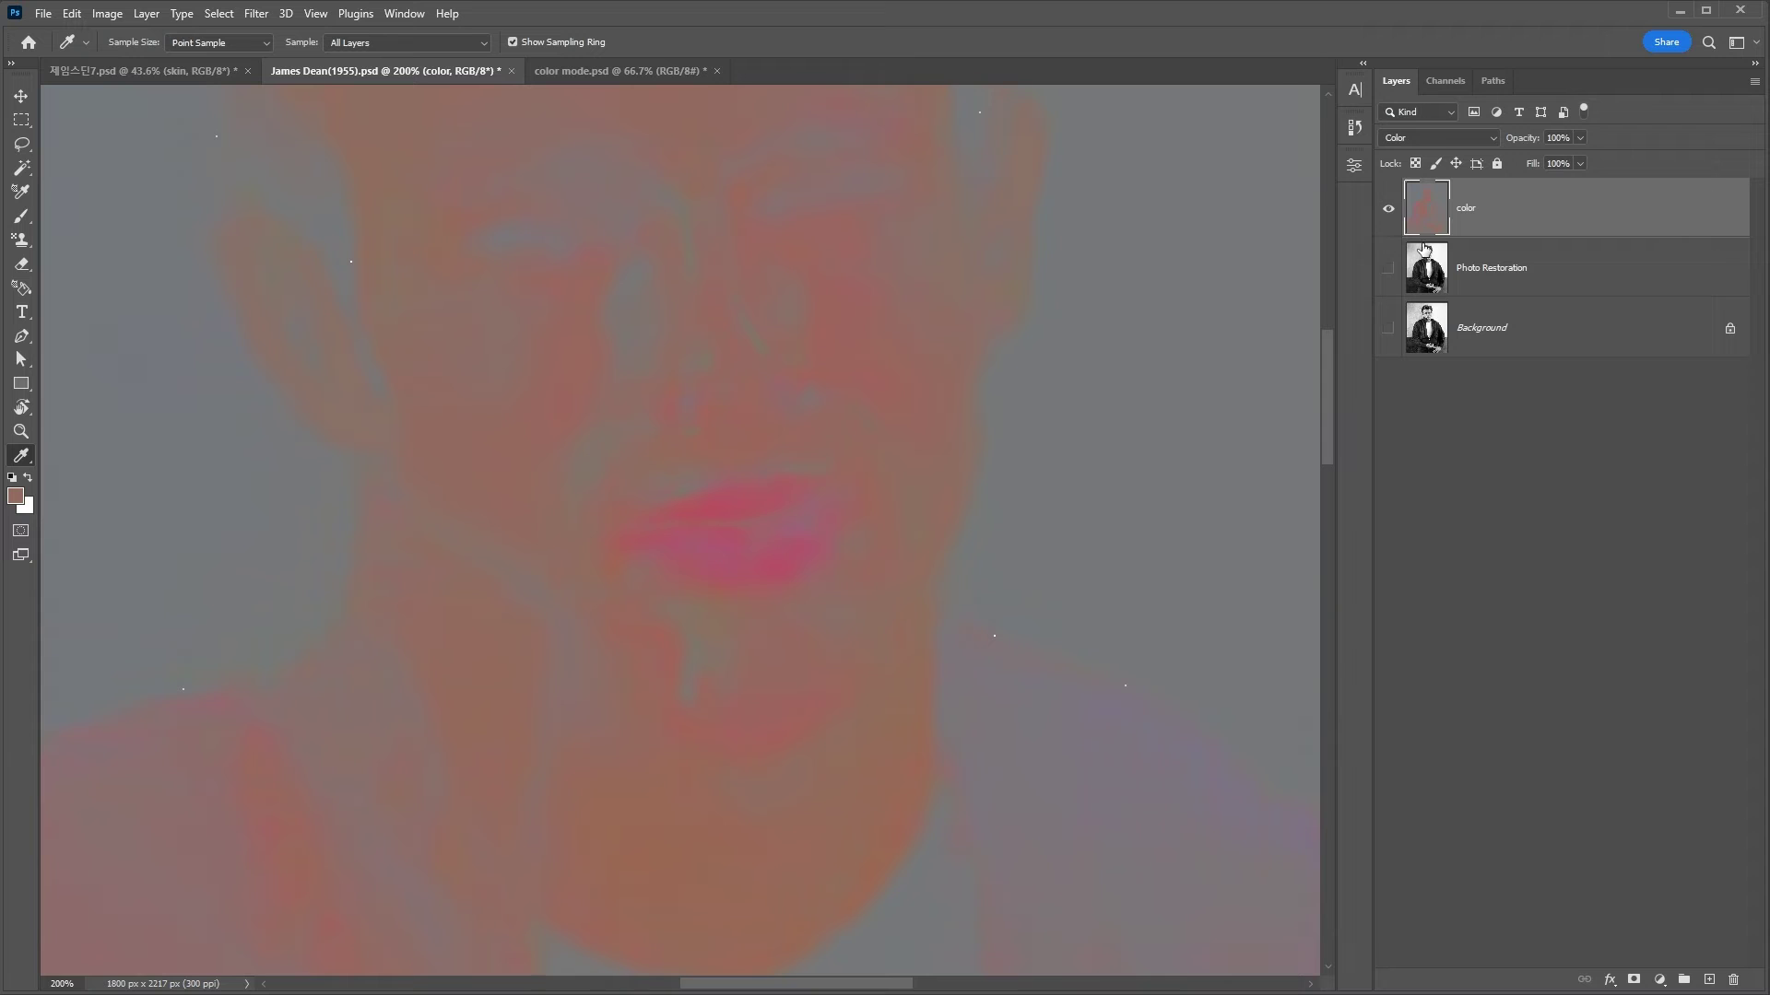
pyautogui.keyDown('alt'); pyautogui.click(1386, 212); pyautogui.keyUp('alt')
pyautogui.press('b')
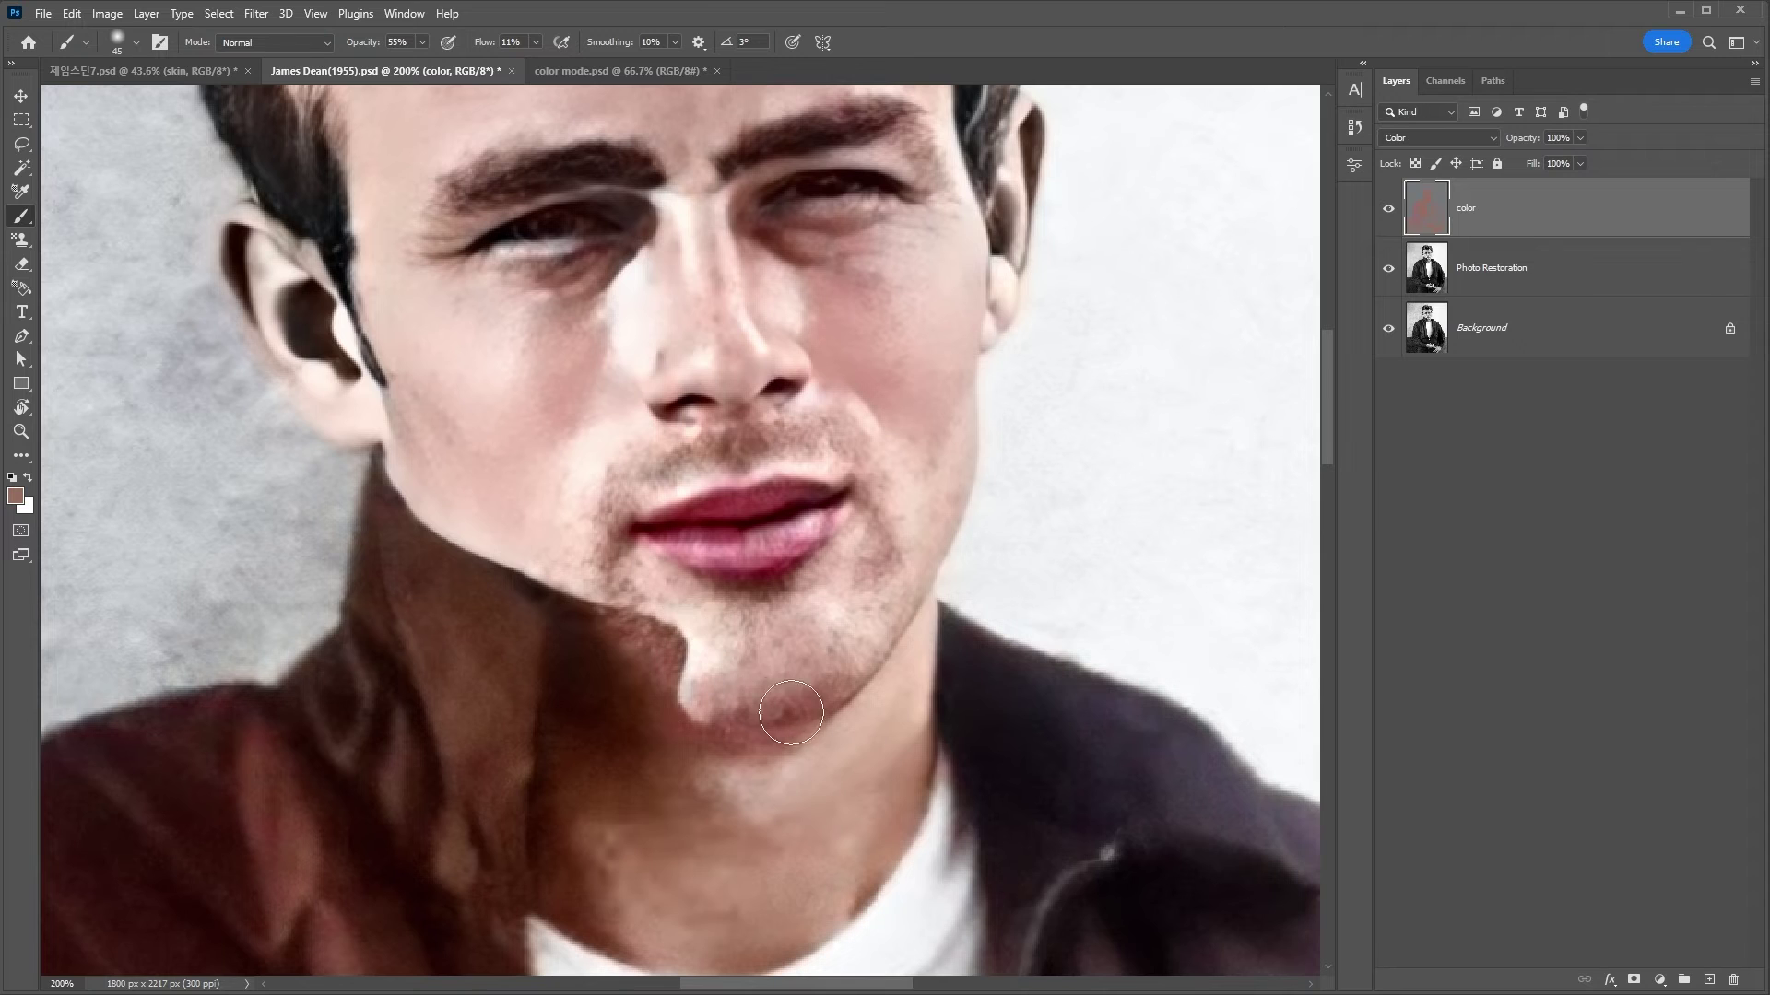
pyautogui.press(']')
# Zoom in around the left eye and sample a new tone there for brushing.
pyautogui.click(621, 495)
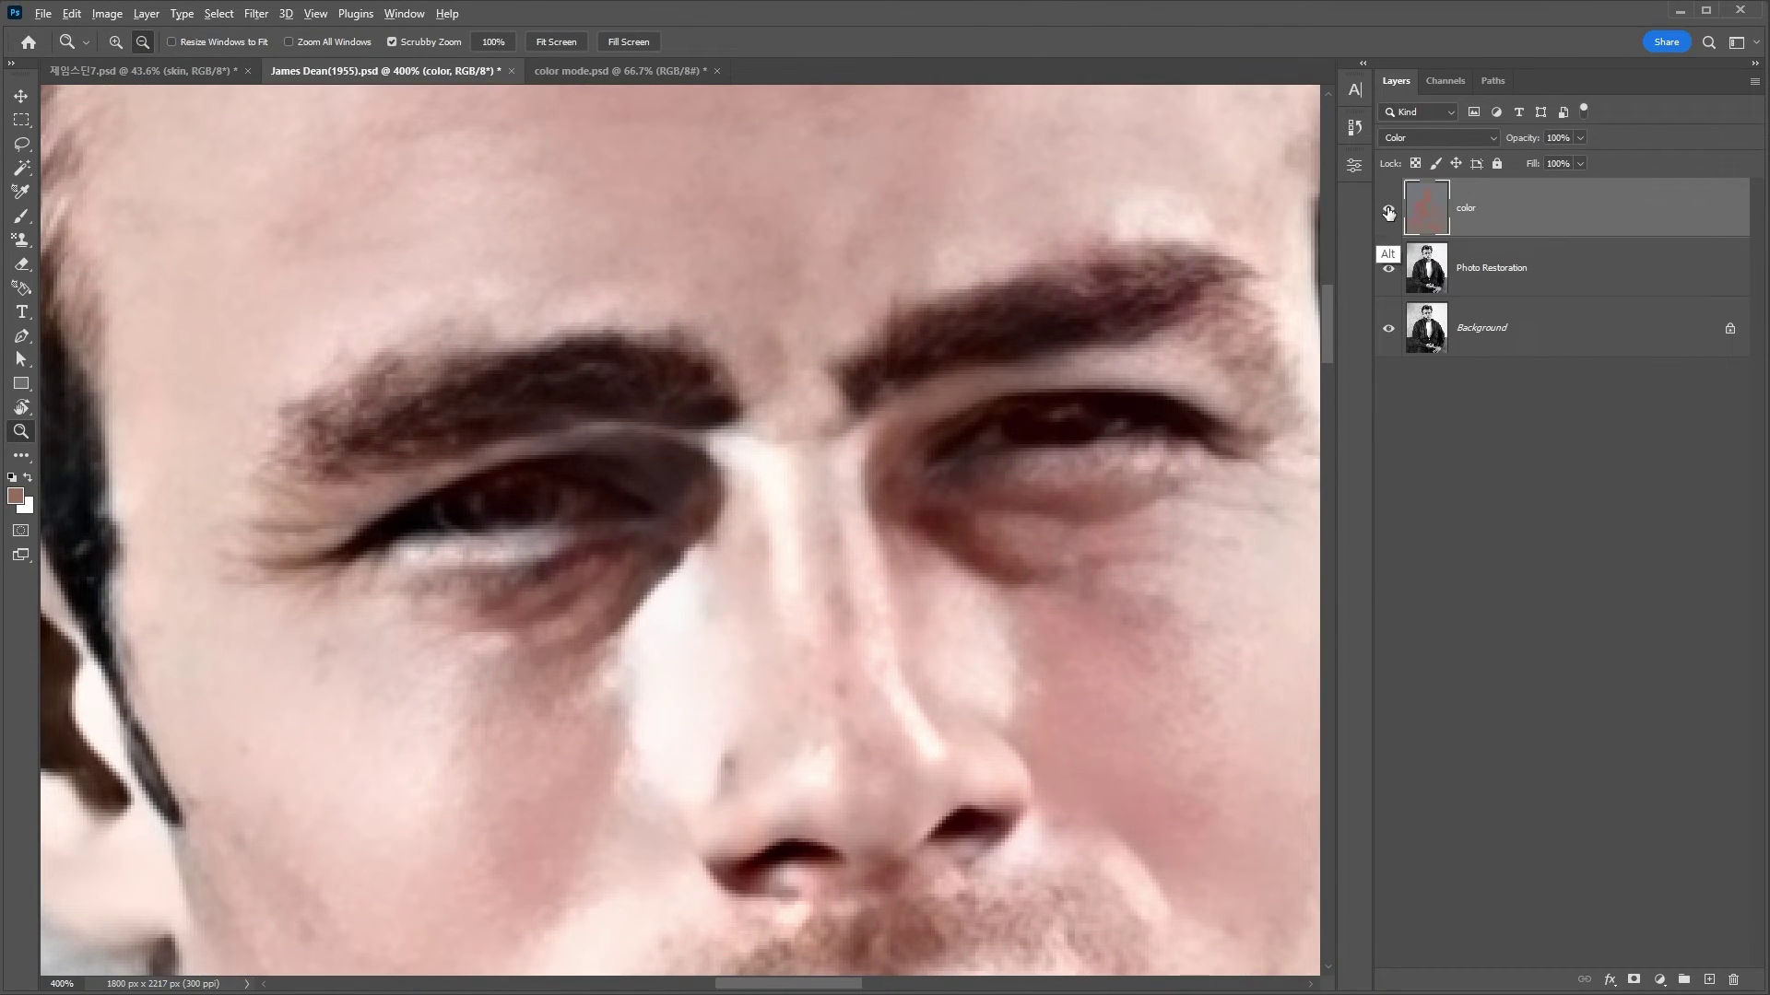
pyautogui.keyDown('alt'); pyautogui.click(1388, 209); pyautogui.keyUp('alt')
pyautogui.press('i')
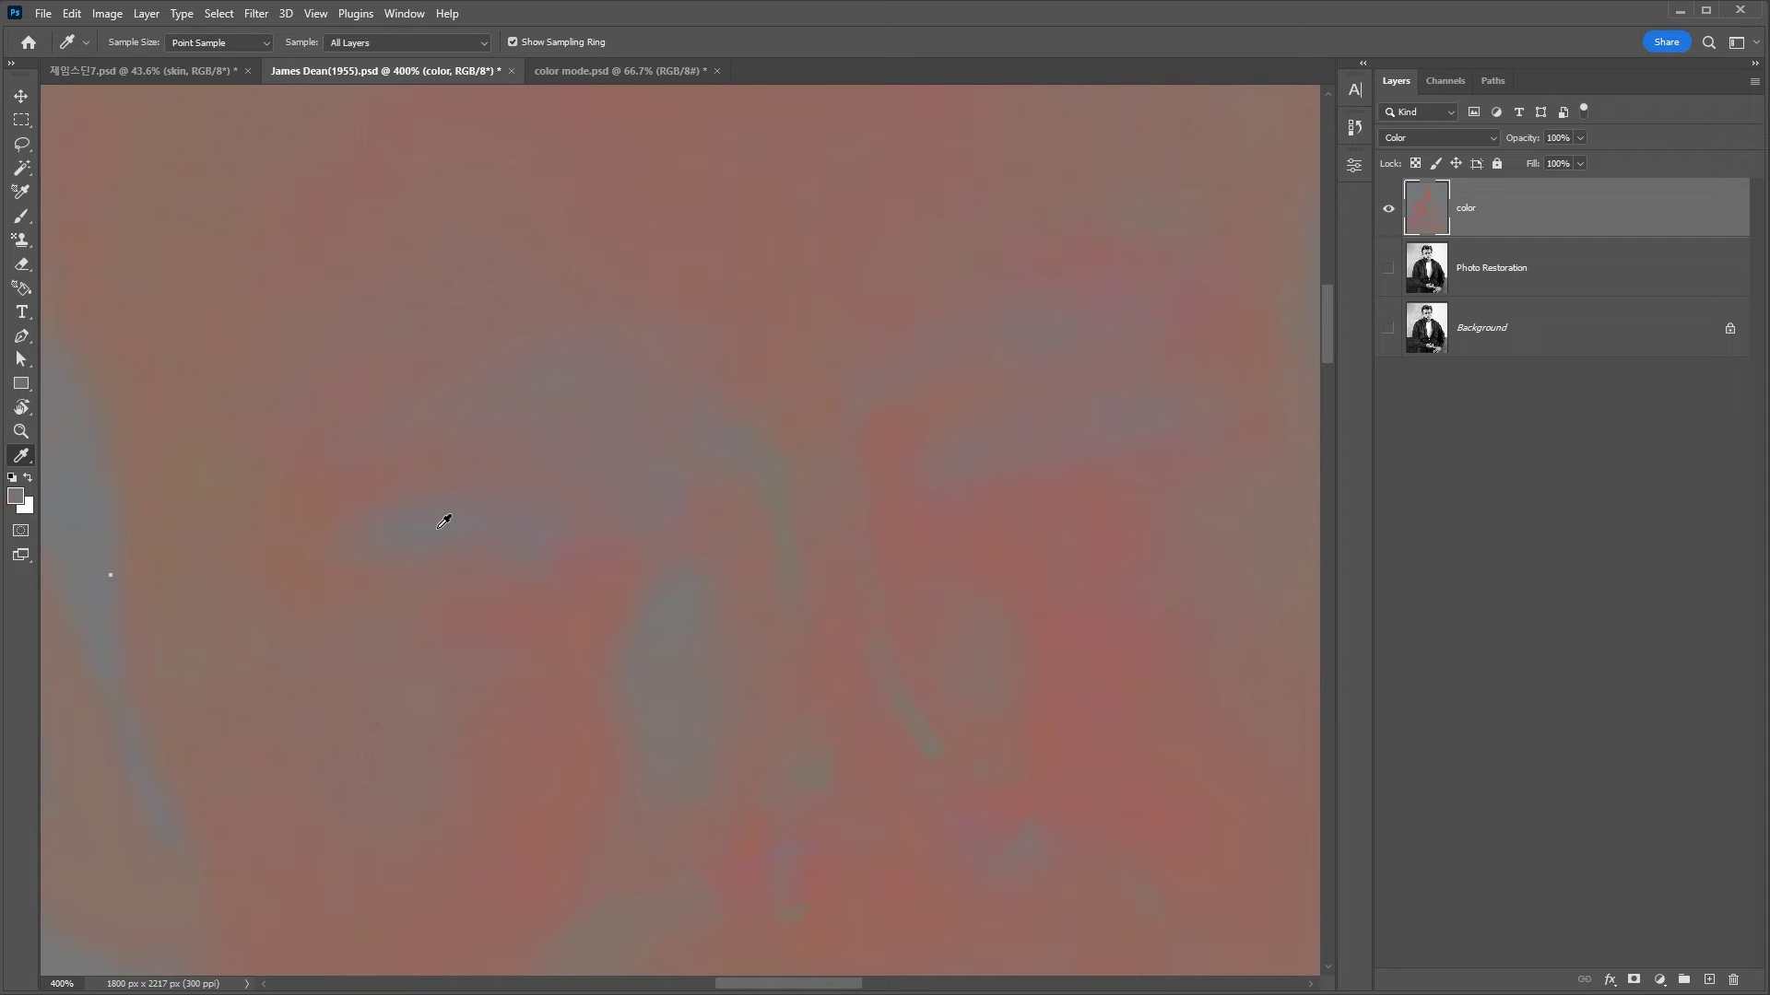
pyautogui.keyDown('alt'); pyautogui.click(1388, 208); pyautogui.keyUp('alt')
pyautogui.press('b')
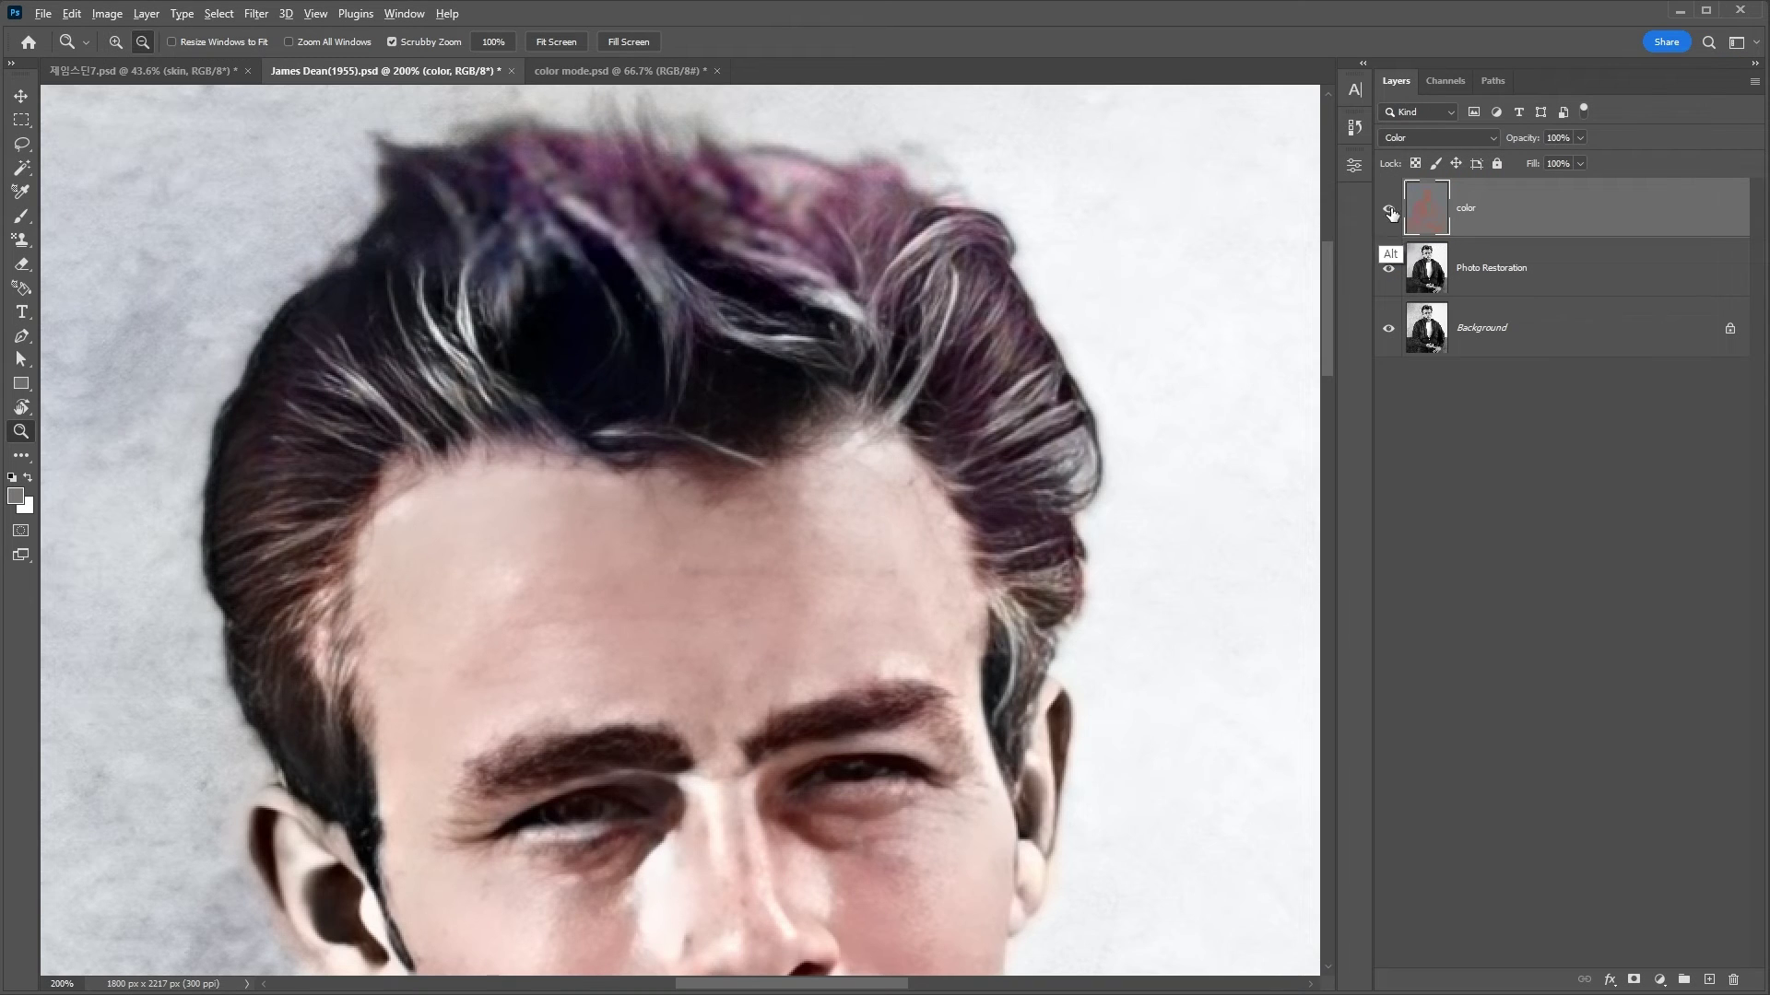
# Paint colour onto the hair on the color layer, resizing the brush between 25 and 70.
pyautogui.moveTo(1388, 268); pyautogui.dragTo(1388, 328)
pyautogui.moveTo(293, 544); pyautogui.dragTo(304, 546)
pyautogui.press('b')
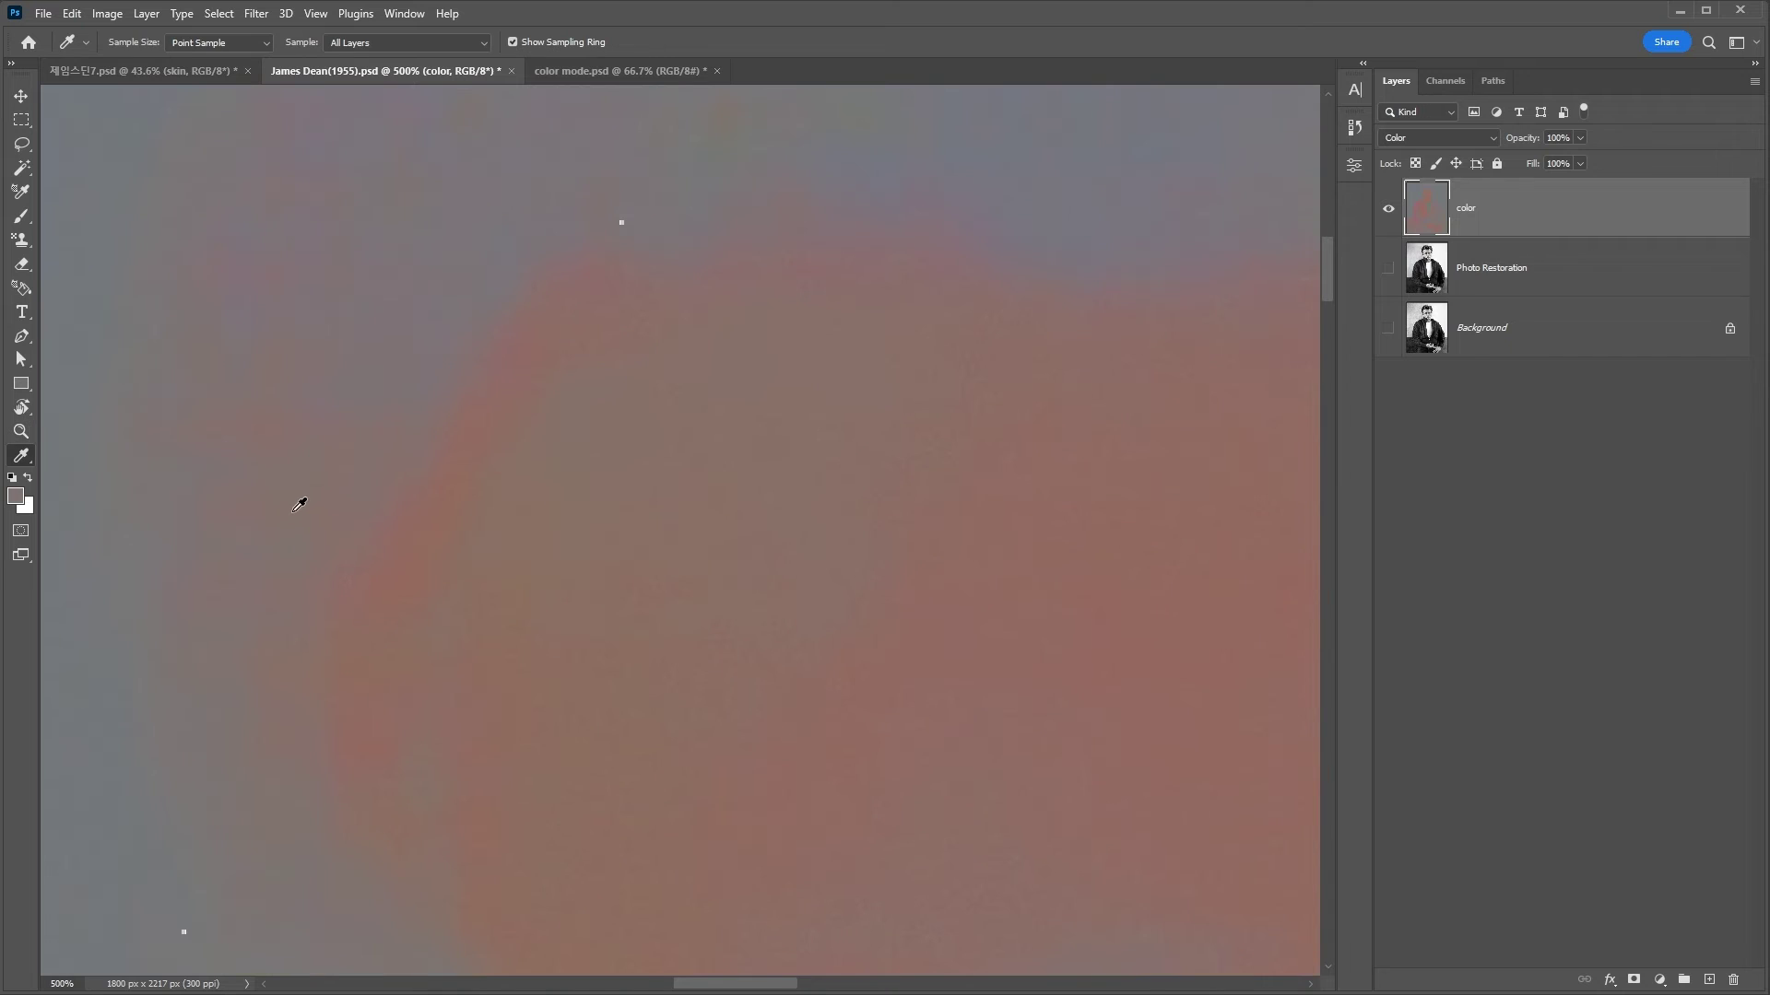
pyautogui.moveTo(1388, 269); pyautogui.dragTo(1388, 328)
pyautogui.press('[')
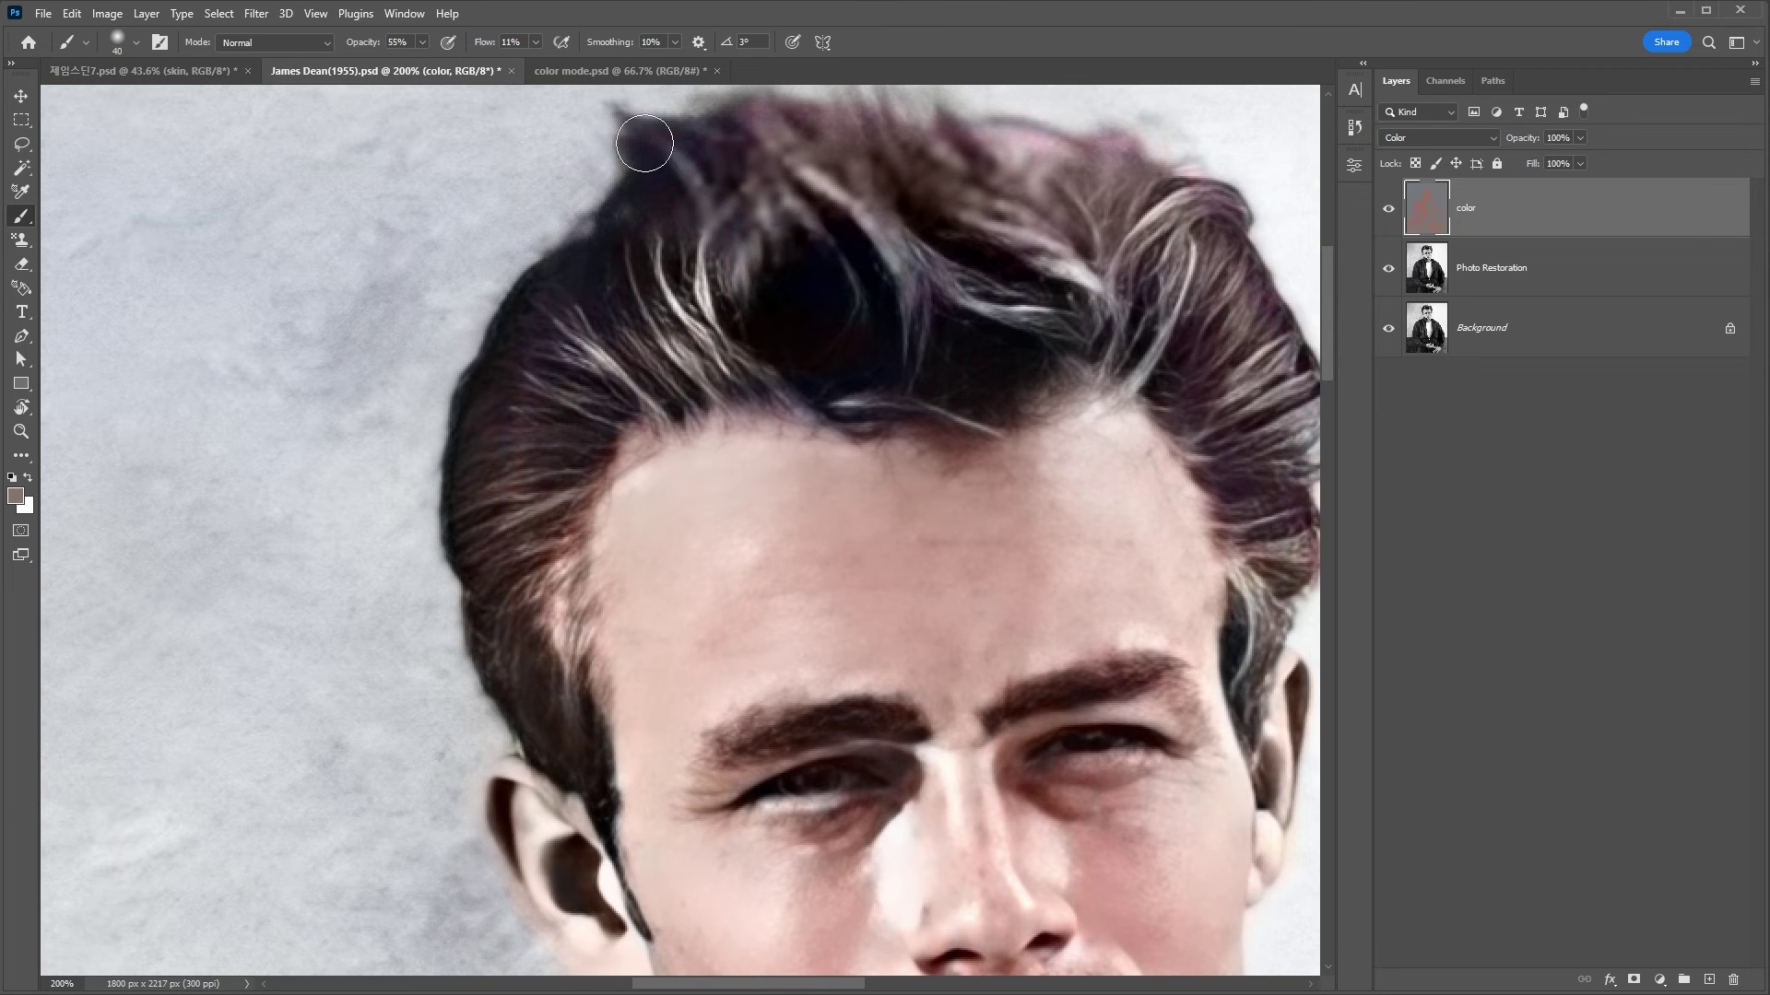
pyautogui.press(']')
pyautogui.press(']')
pyautogui.press(']')
# Pan around the hair and keep brushing, stepping the brush size down to 40 then 25.
pyautogui.hscroll(5, 854, 357)
pyautogui.press('[')
pyautogui.press('[')
pyautogui.press('[')
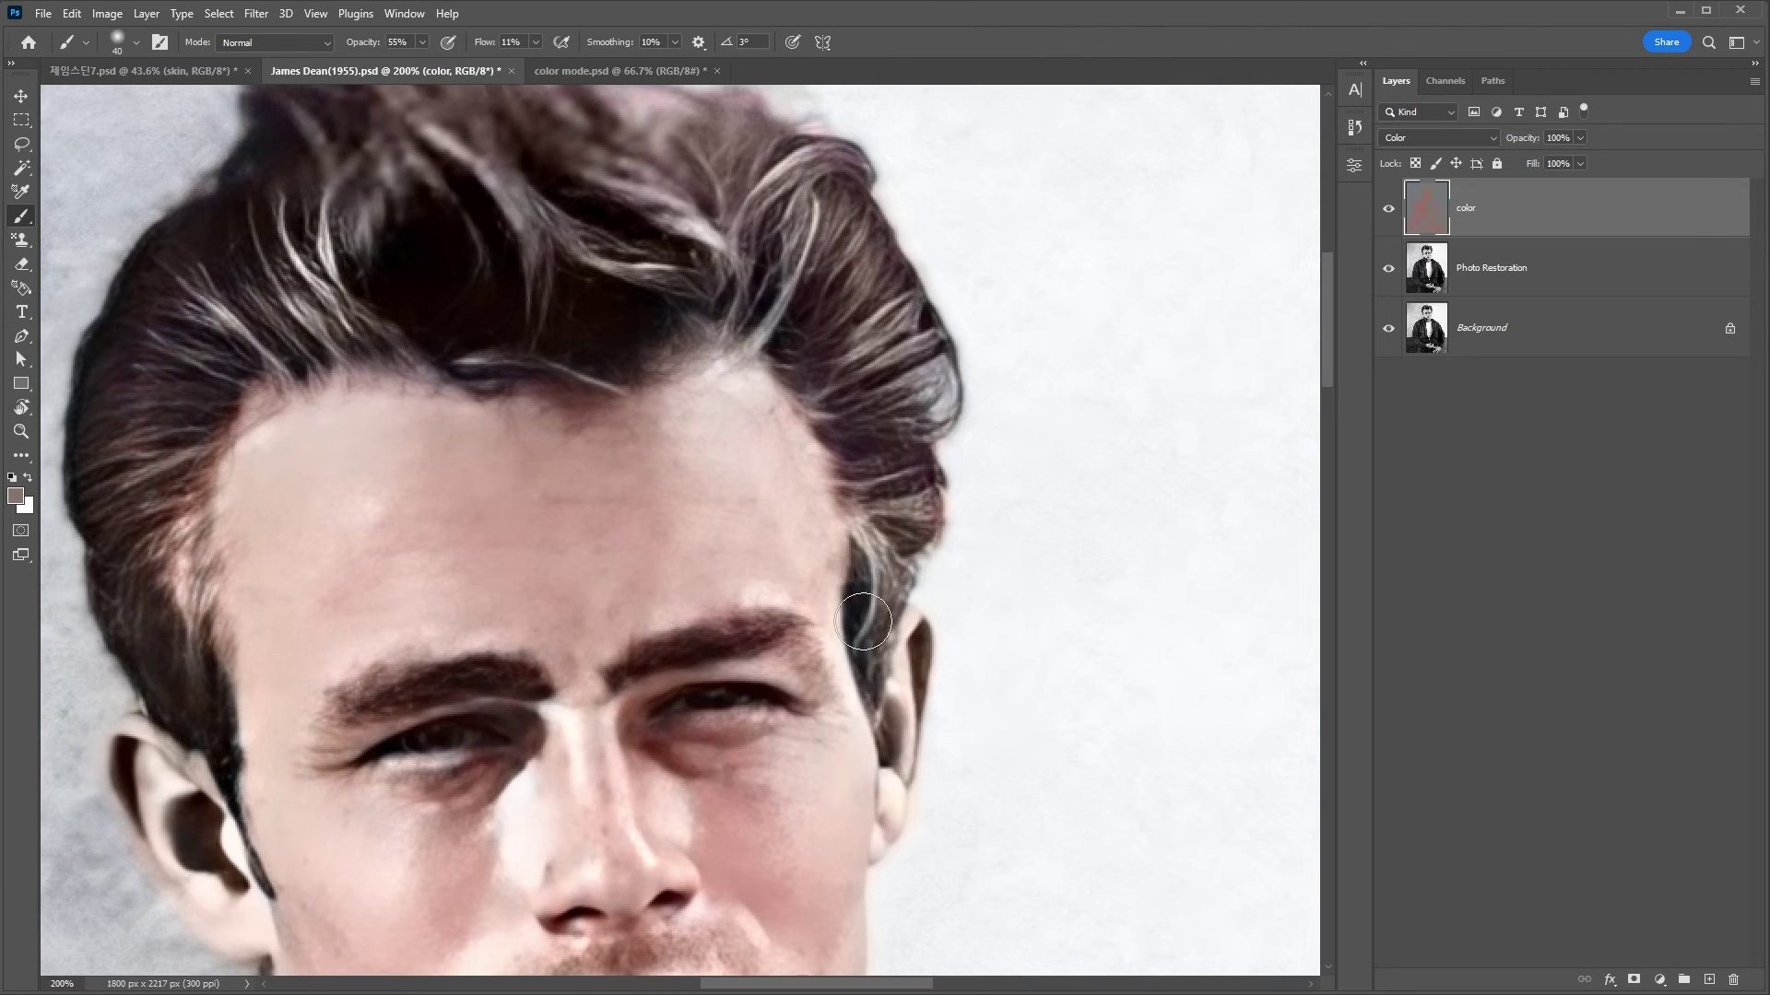
pyautogui.scroll(3, 783, 313)
pyautogui.hscroll(-3, 783, 313)
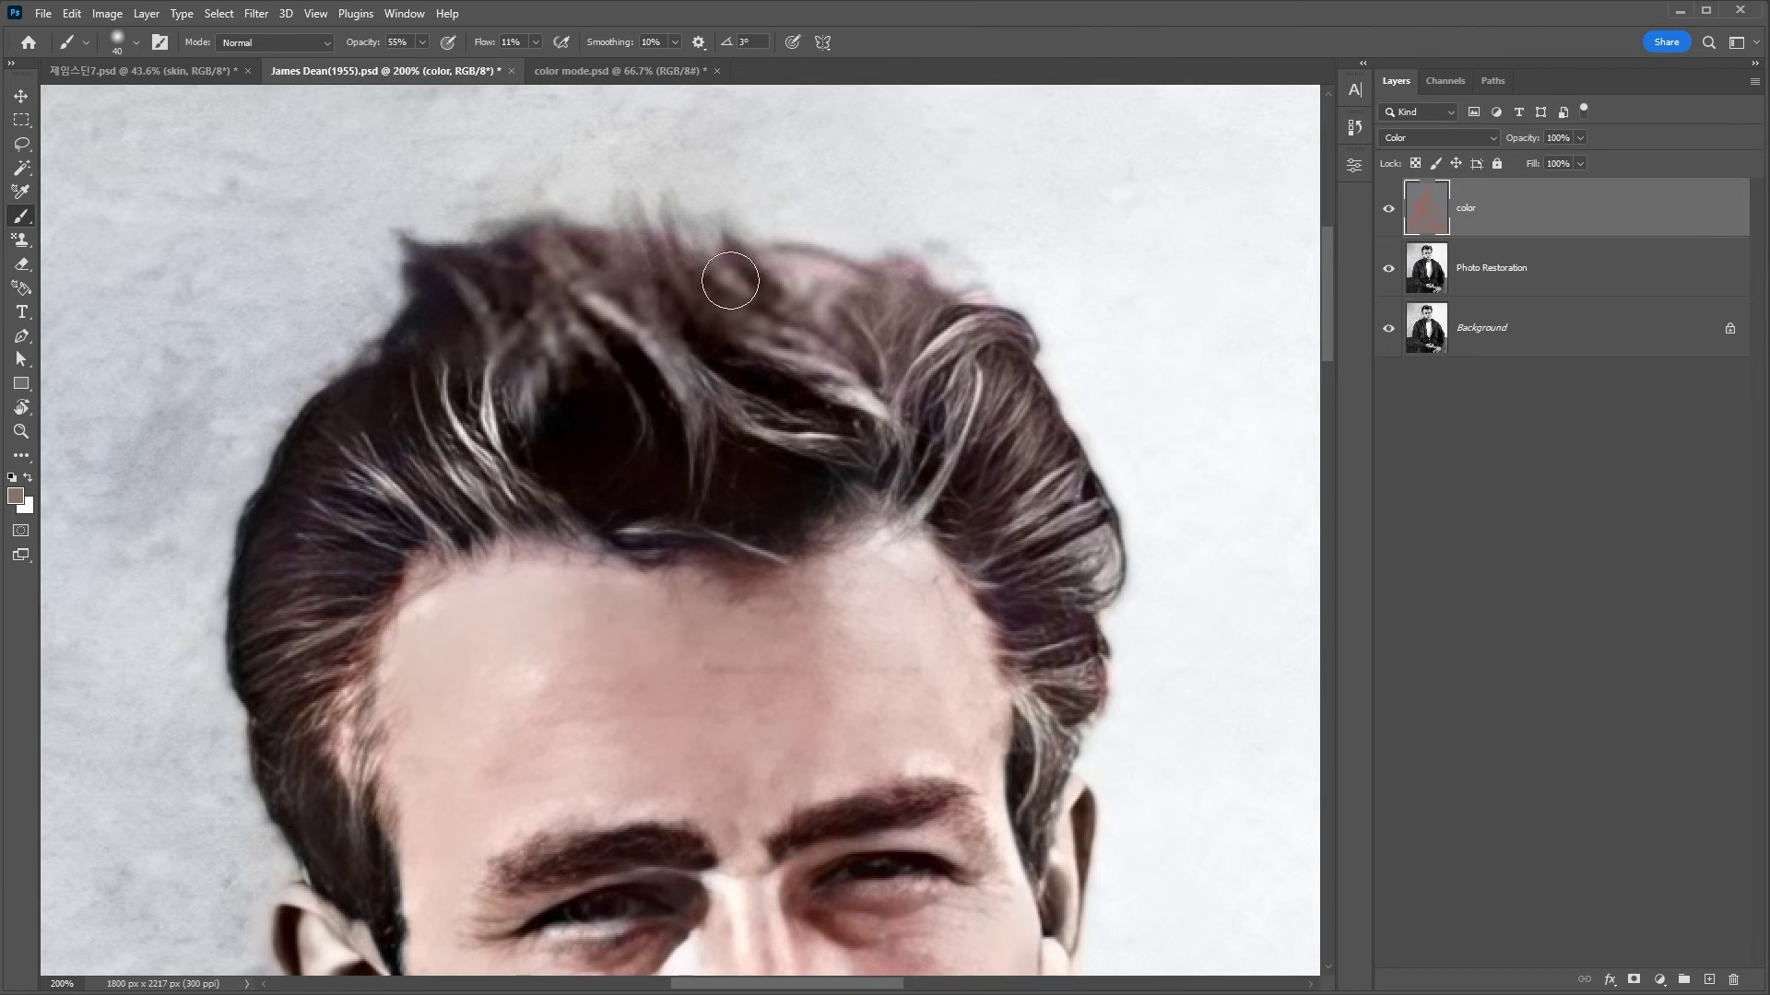
pyautogui.scroll(-3, 440, 420)
pyautogui.hscroll(-4, 440, 420)
pyautogui.press('[')
pyautogui.press('[')
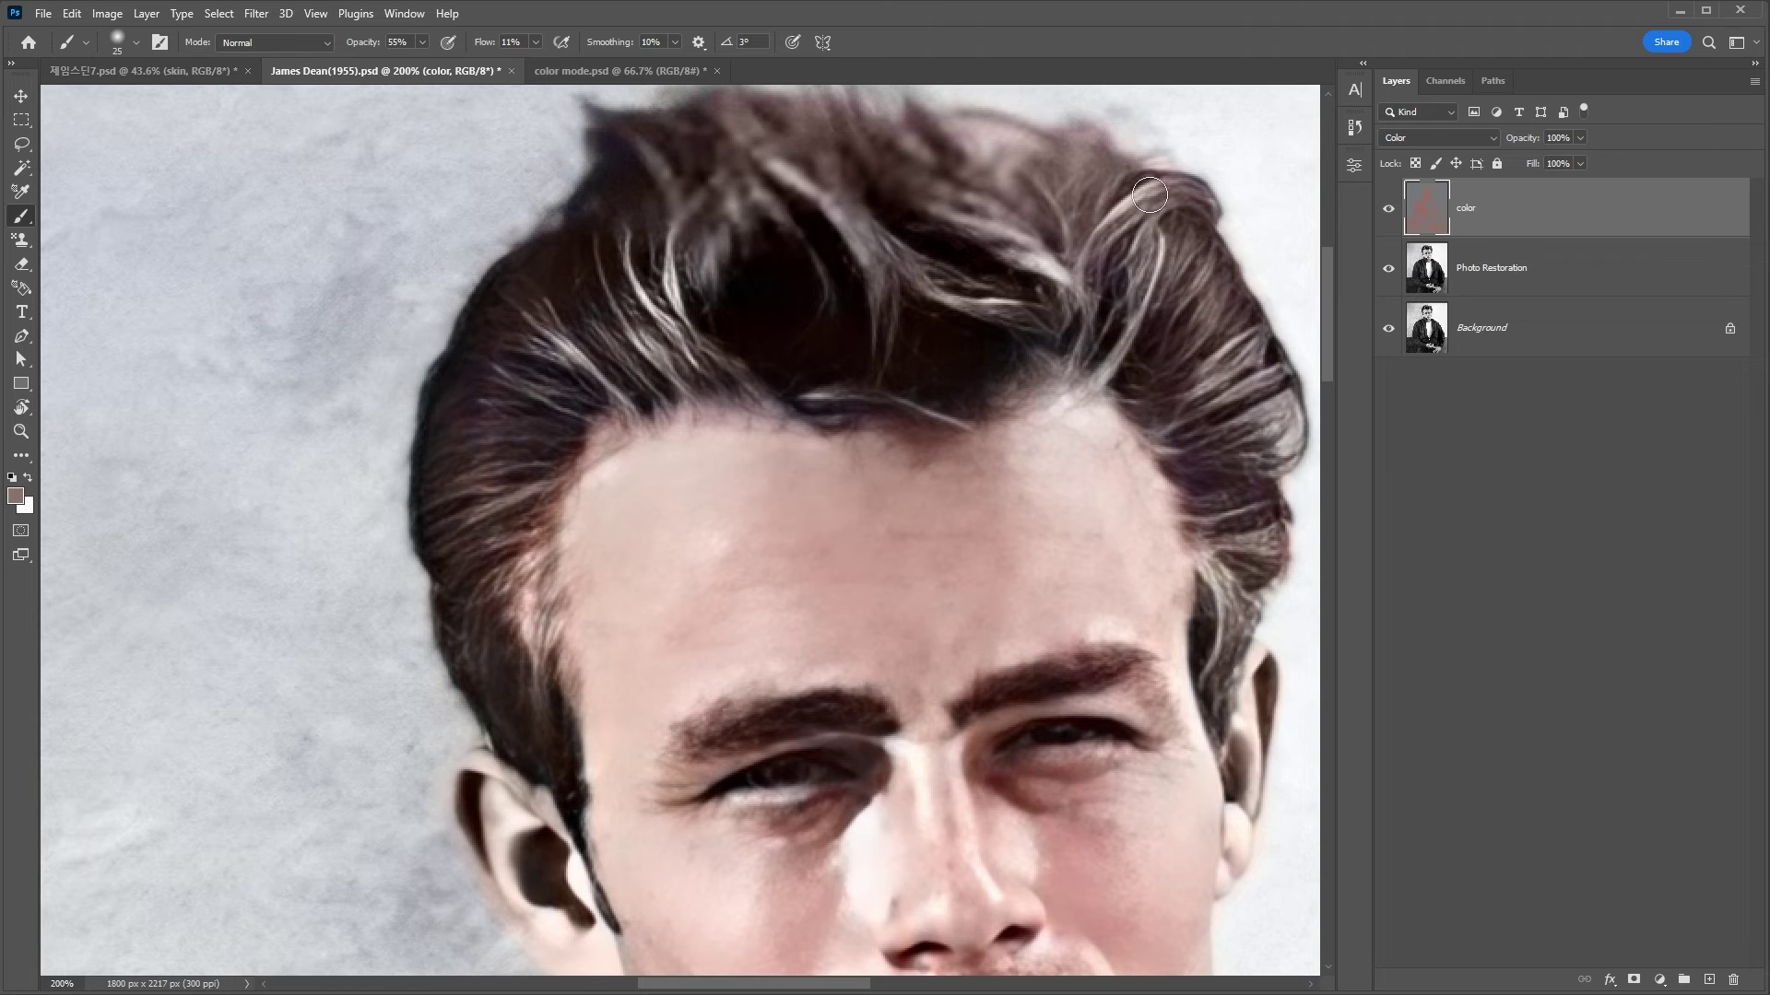
# Set the foreground colour to greyish brown 826c60 and brush it over the hair.
pyautogui.click(25, 494)
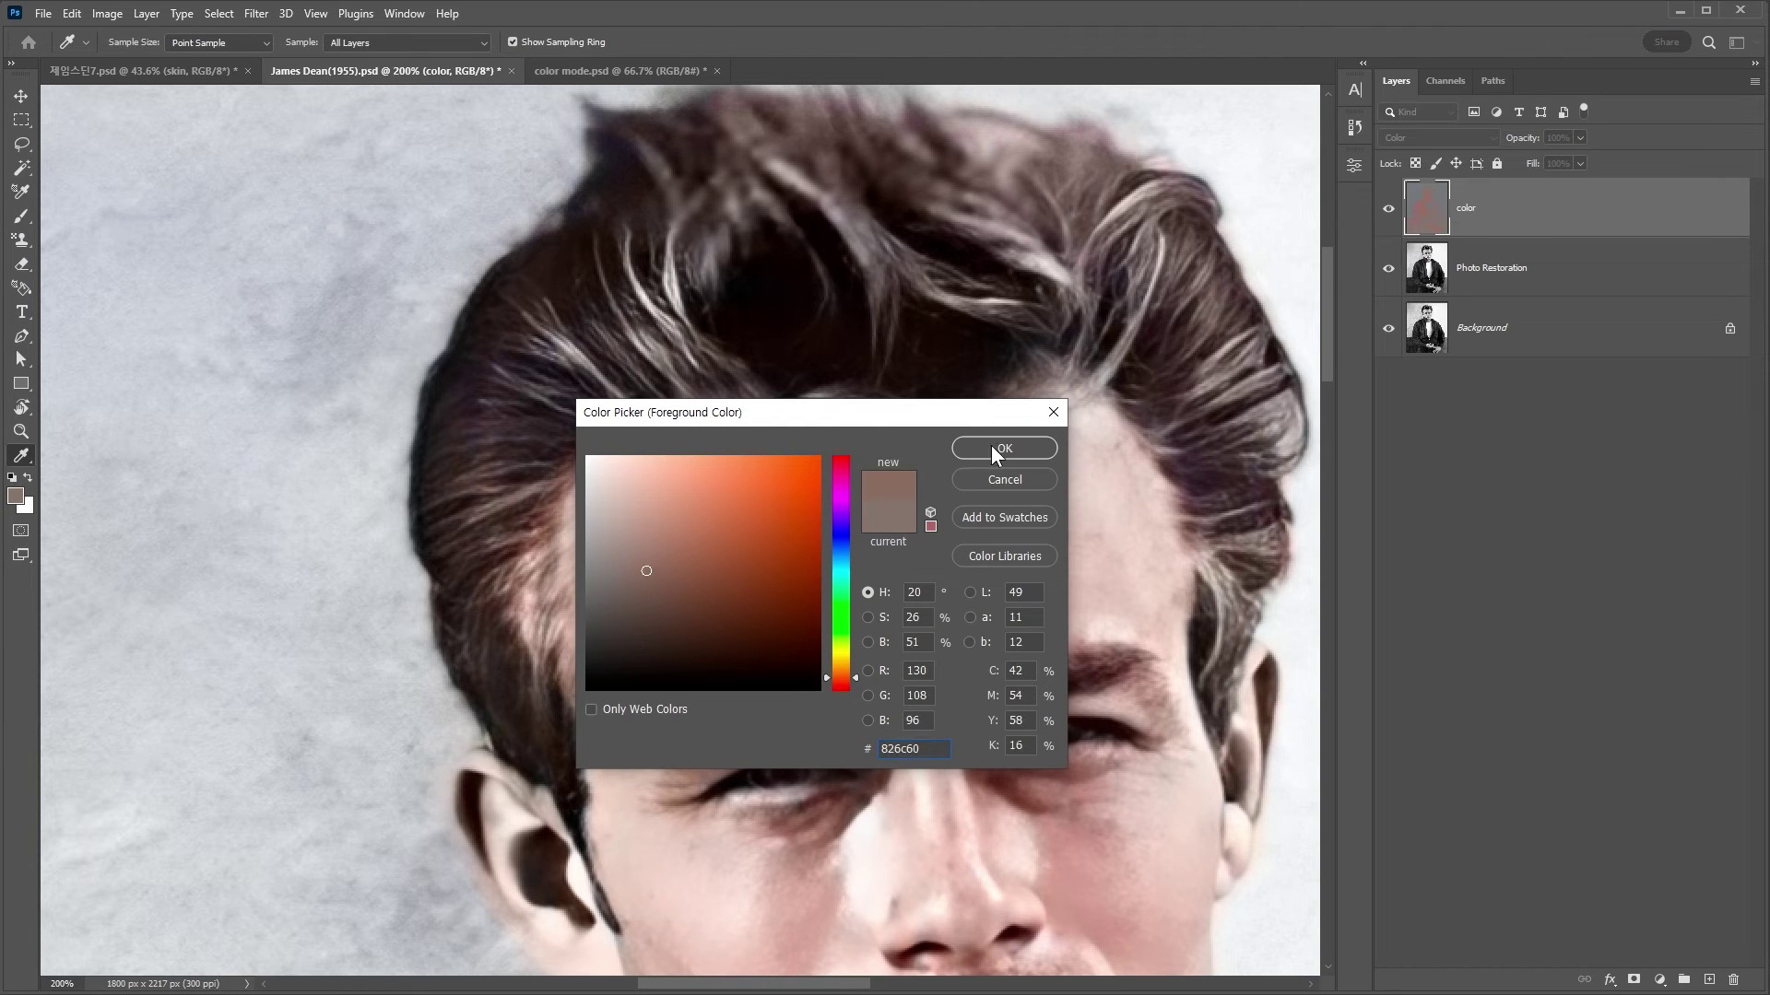
pyautogui.click(993, 446)
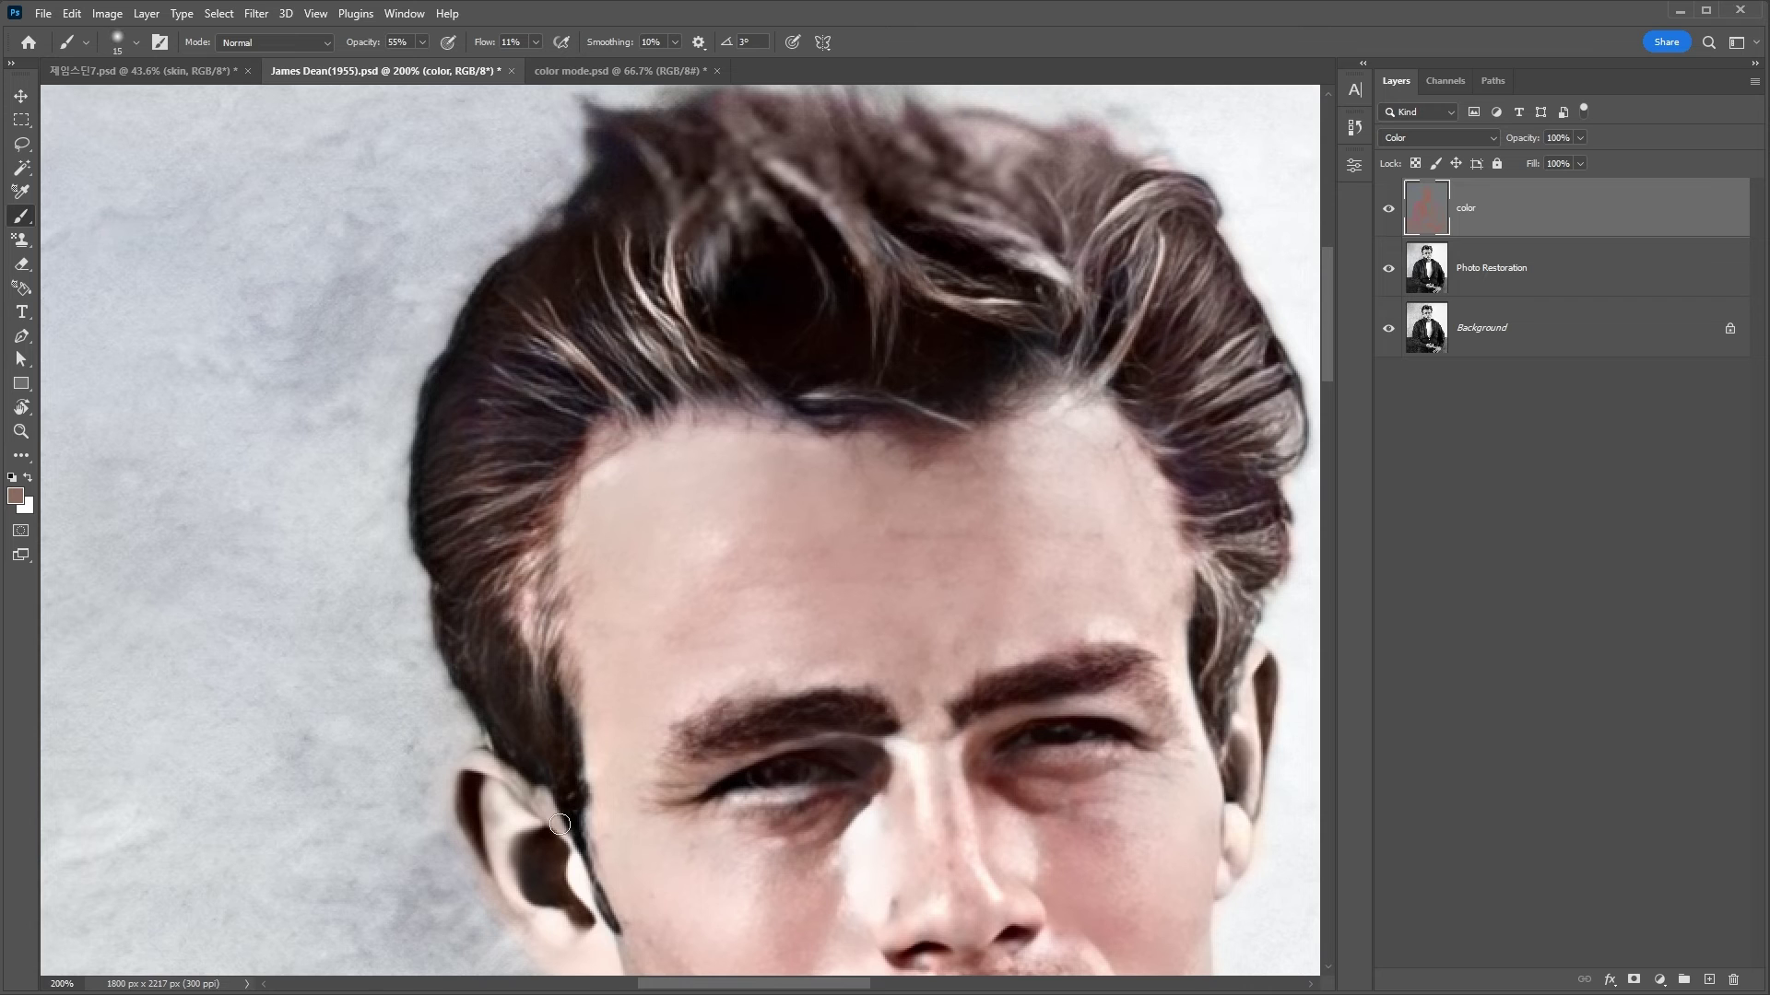
pyautogui.scroll(2, 863, 167)
pyautogui.hscroll(1, 829, 194)
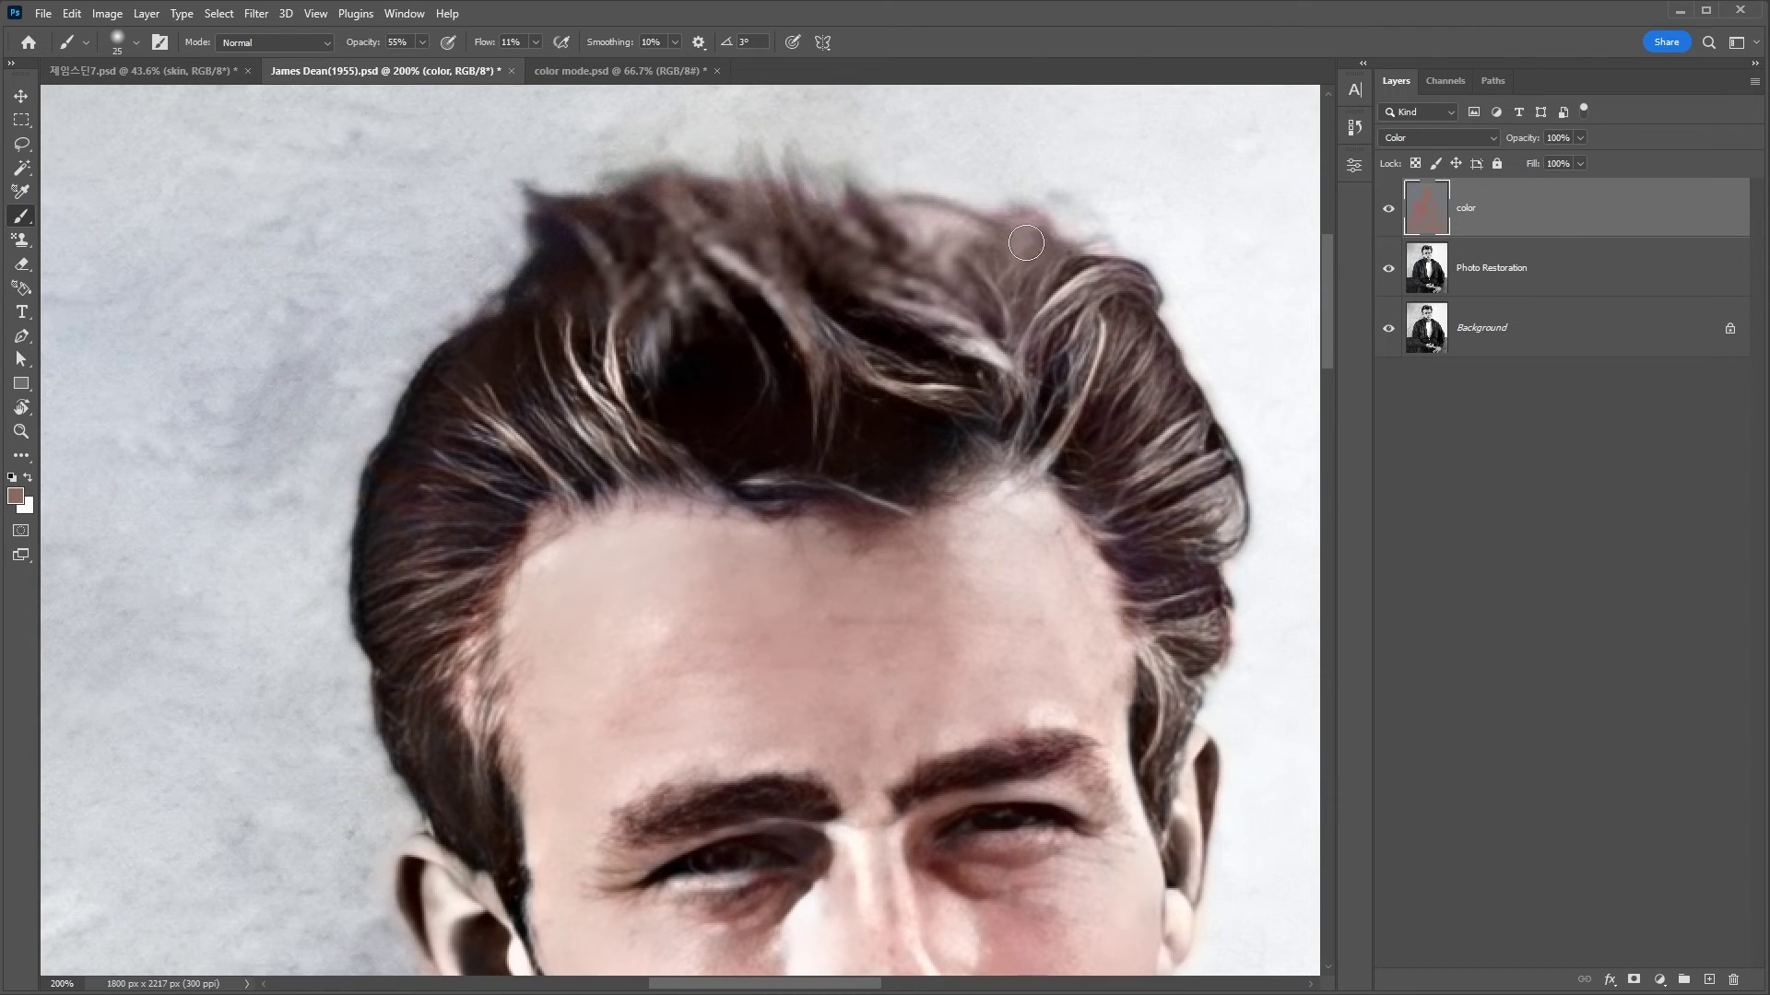
pyautogui.scroll(-2, 1170, 484)
pyautogui.hscroll(1, 1171, 484)
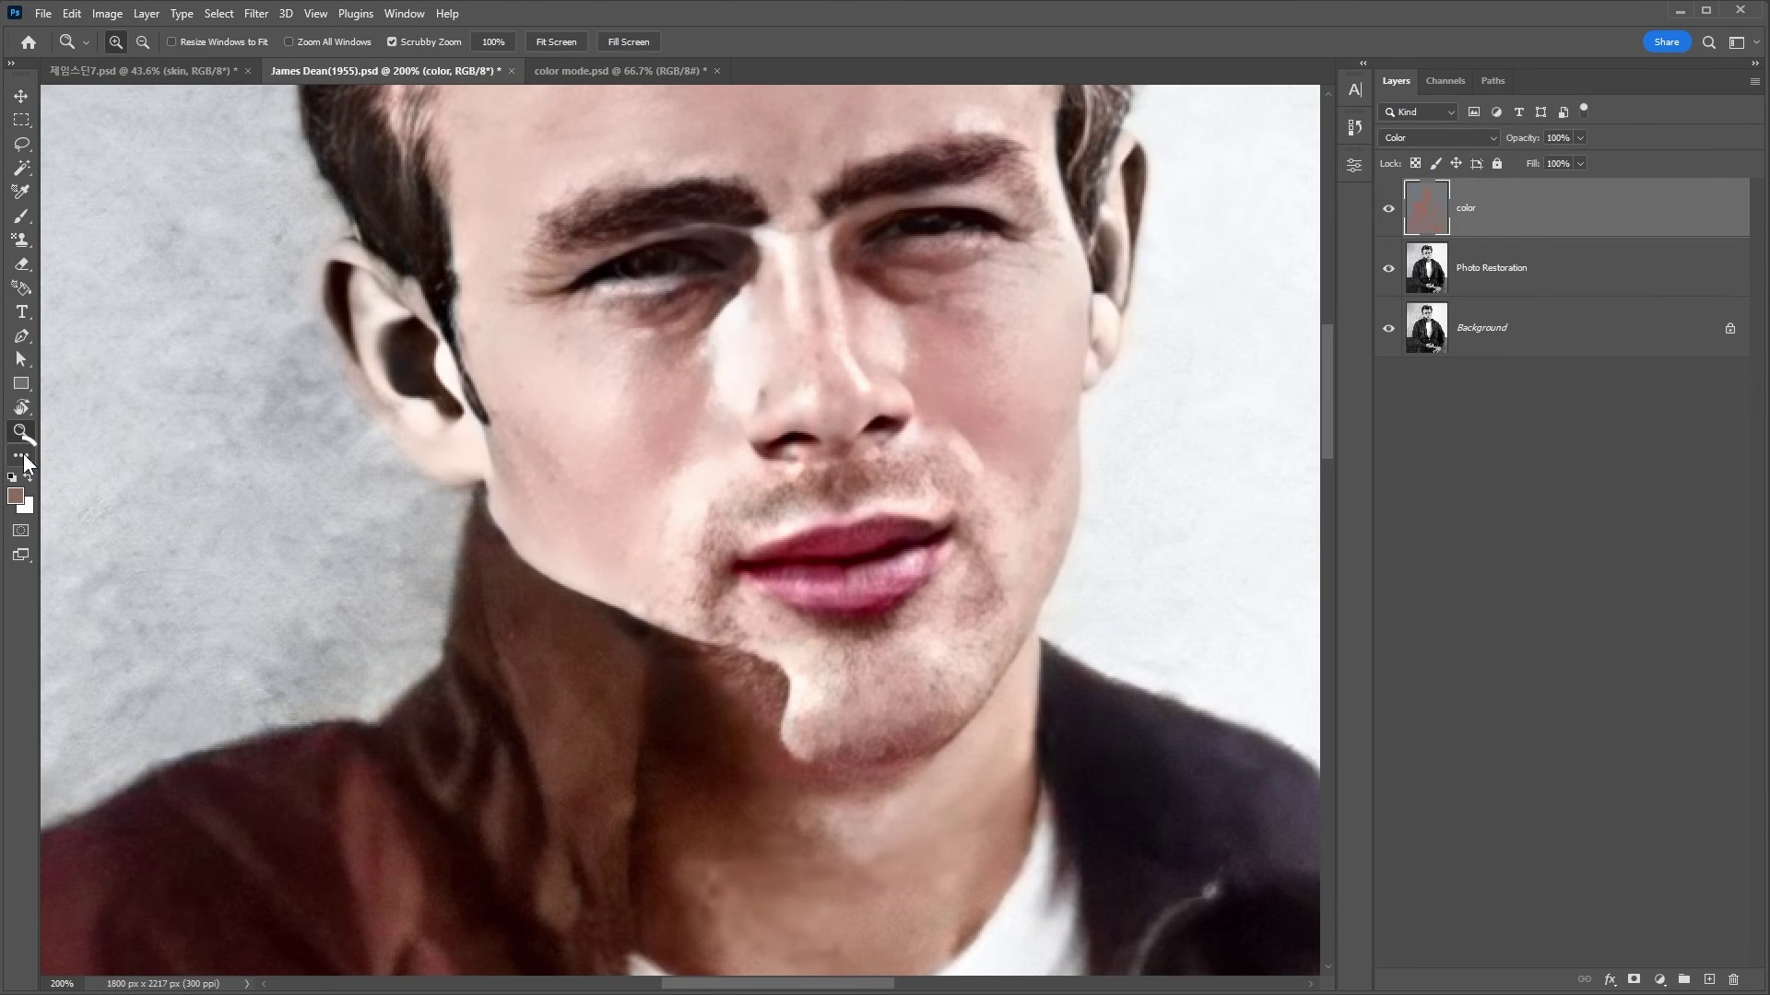
# Set up a Desaturate Sponge at 14% flow, sized 25–30, for the oversaturated skin.
pyautogui.press('i')
pyautogui.click(24, 456)
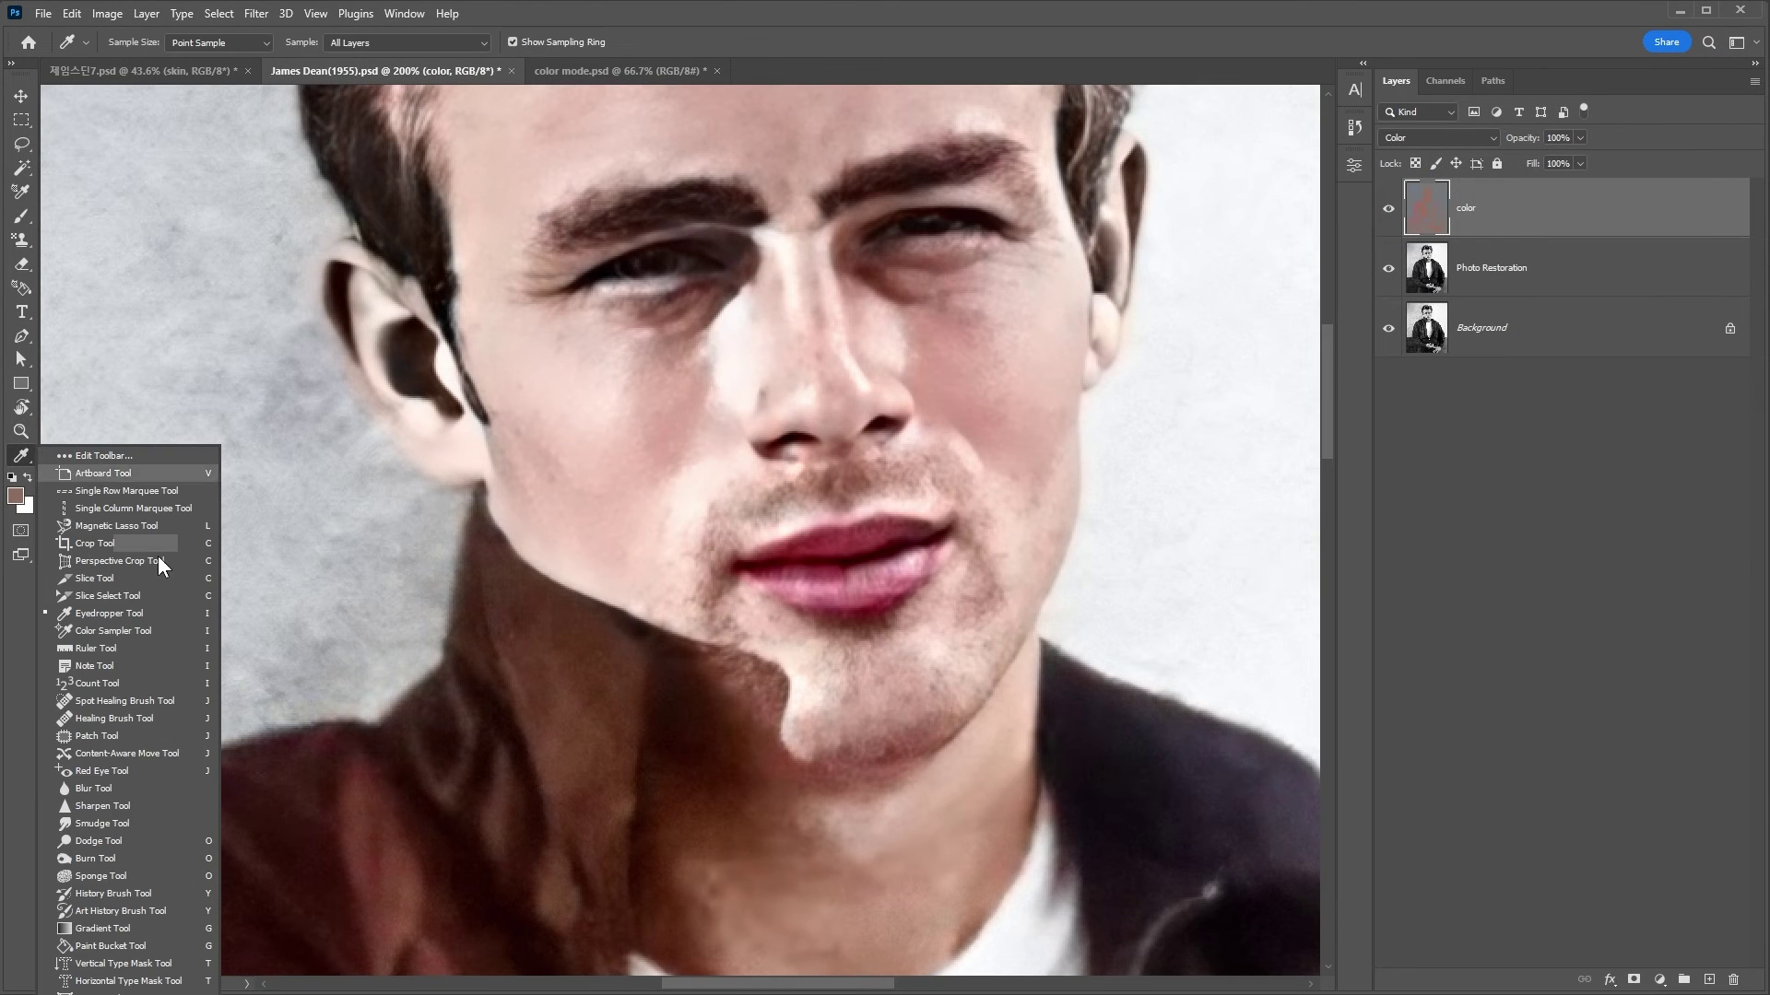
pyautogui.click(104, 875)
pyautogui.moveTo(368, 59); pyautogui.dragTo(346, 62)
pyautogui.press('[')
pyautogui.press('[')
pyautogui.press('[')
pyautogui.press('[')
pyautogui.press('[')
pyautogui.press('[')
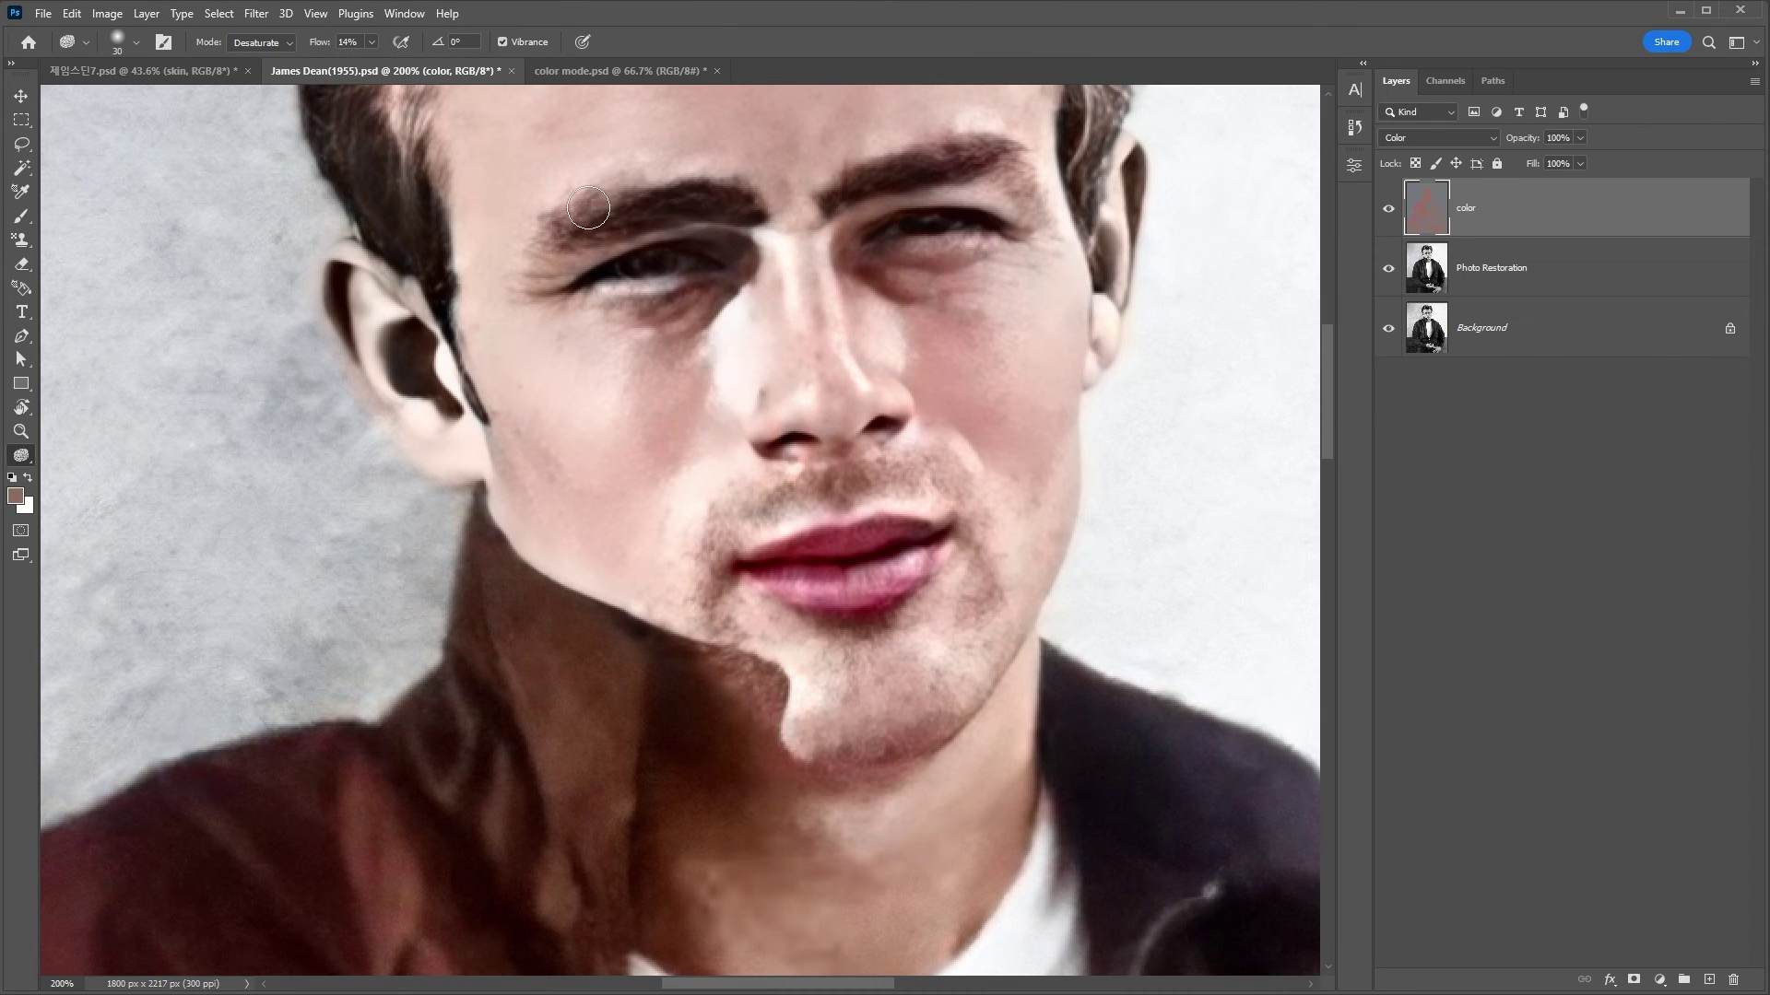
pyautogui.press('[')
pyautogui.press(']')
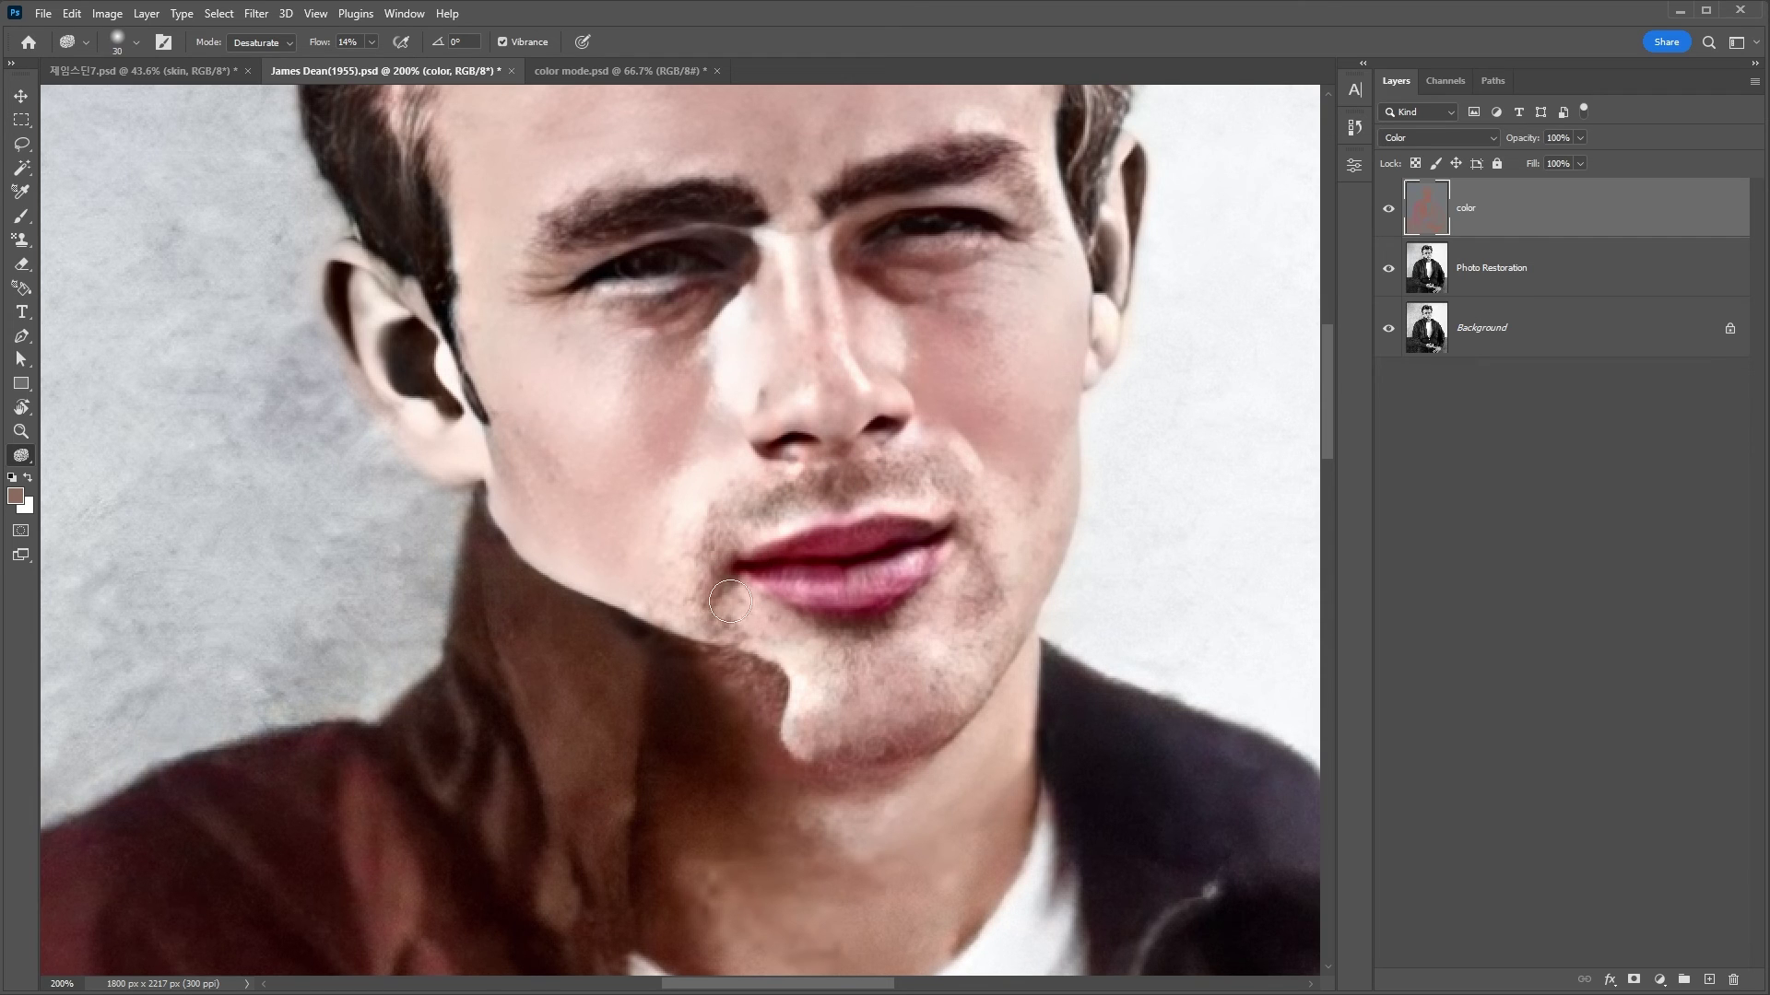